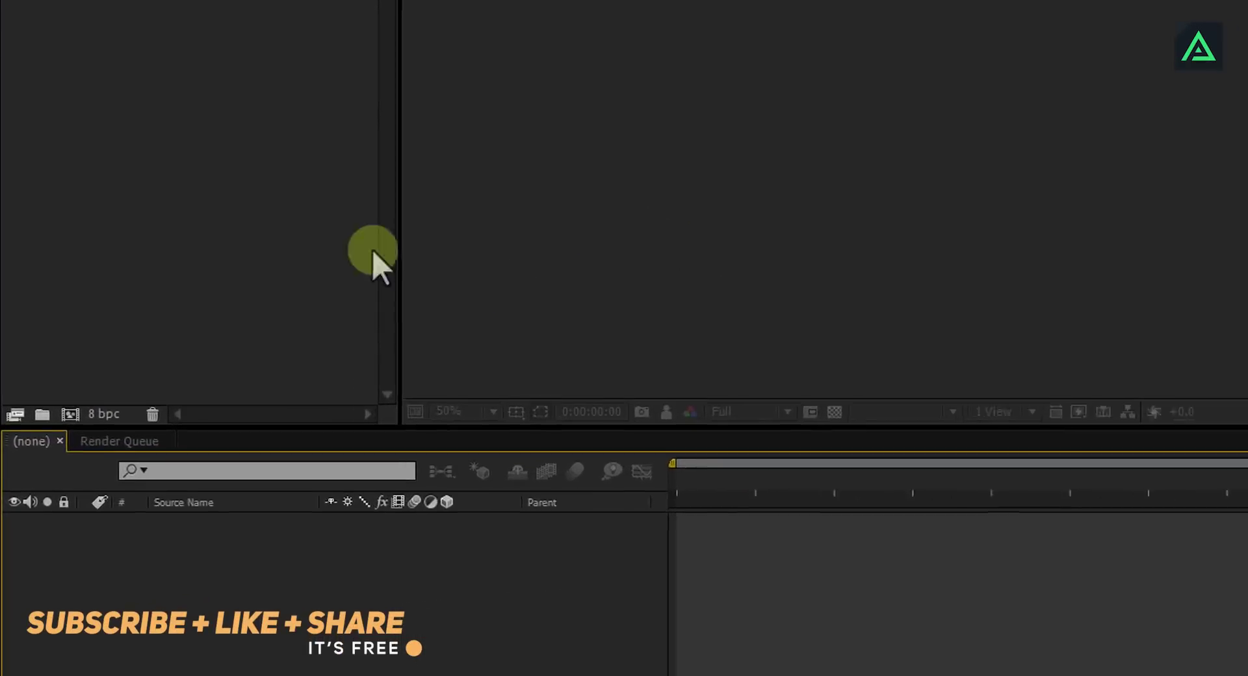
Create the Text_Animation composition and start a new solid layer
{"action": "left_click", "coordinate": [81, 392]}
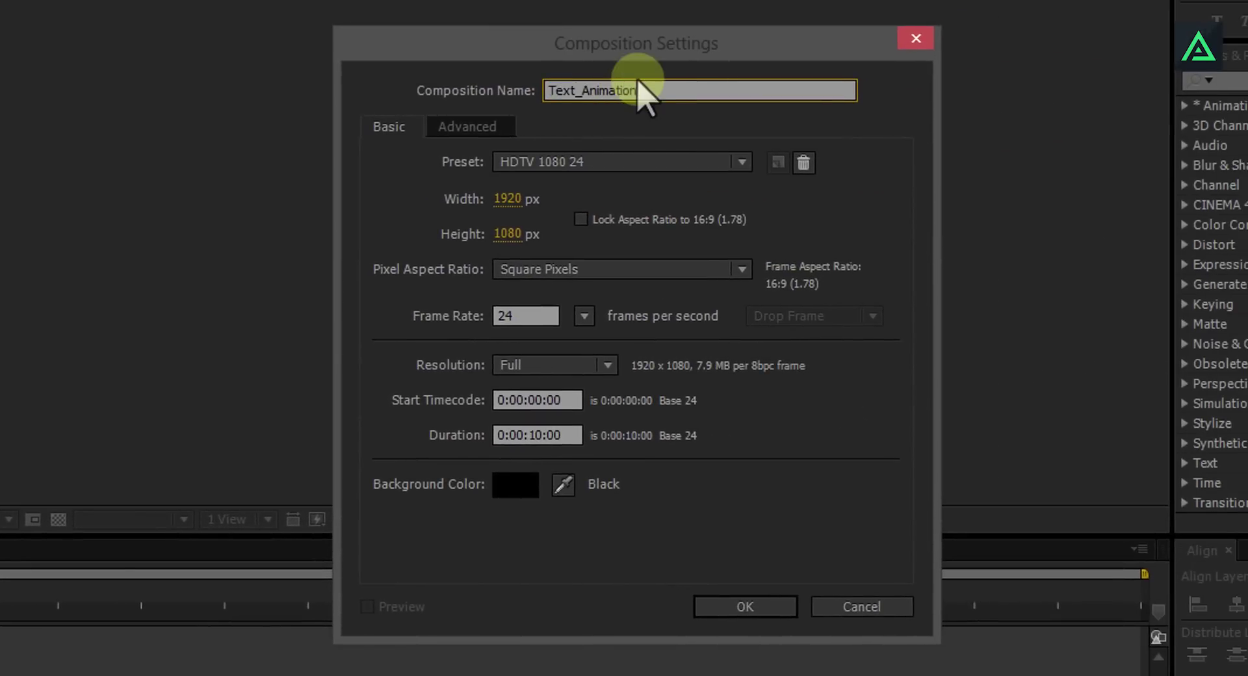
{"action": "left_click", "coordinate": [746, 606]}
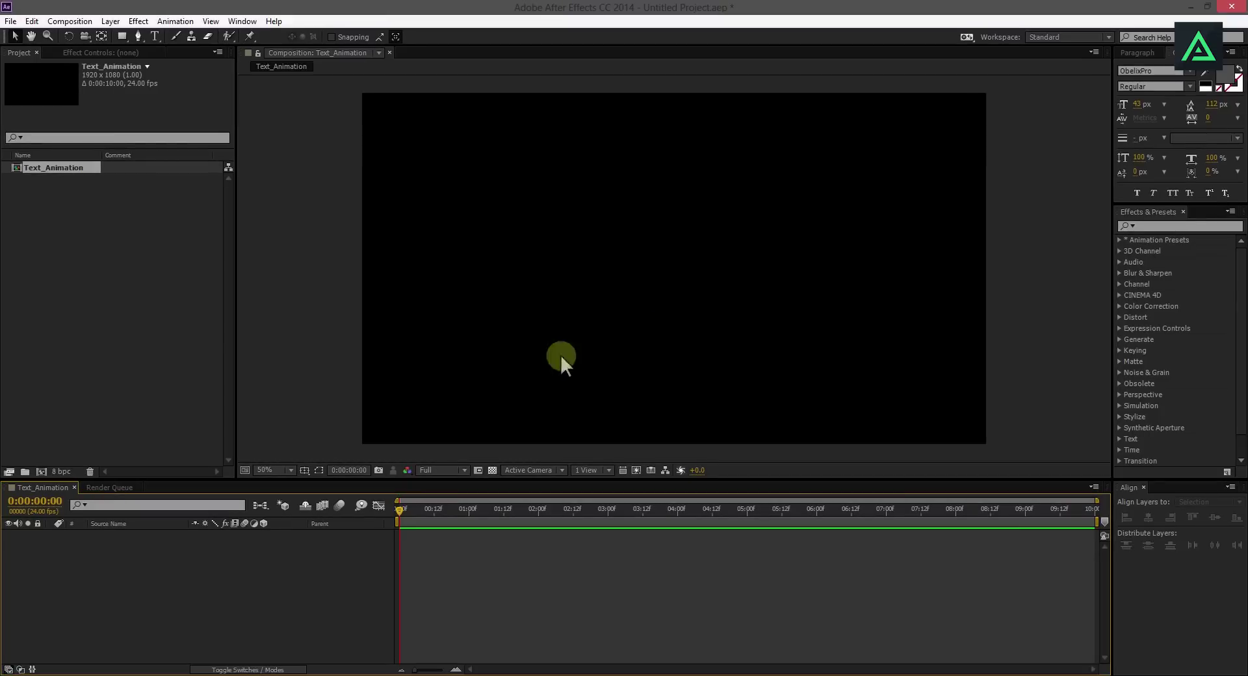
{"action": "right_click", "coordinate": [90, 580]}
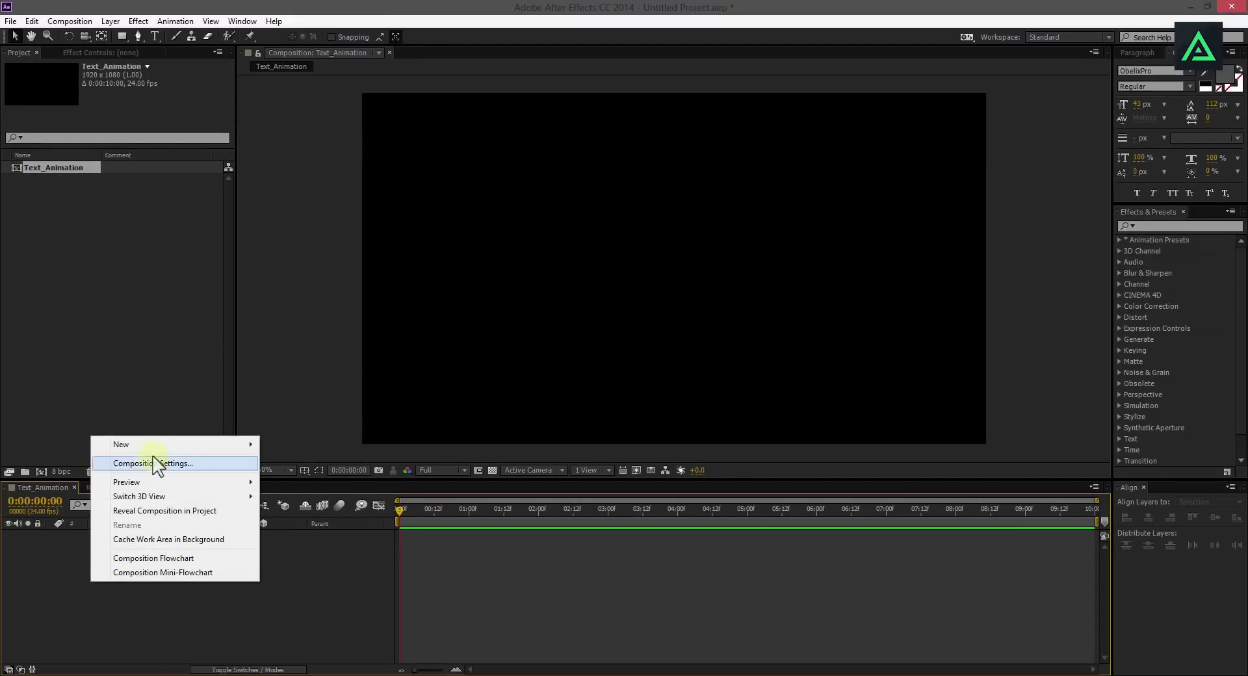
{"action": "mouse_move", "coordinate": [162, 444]}
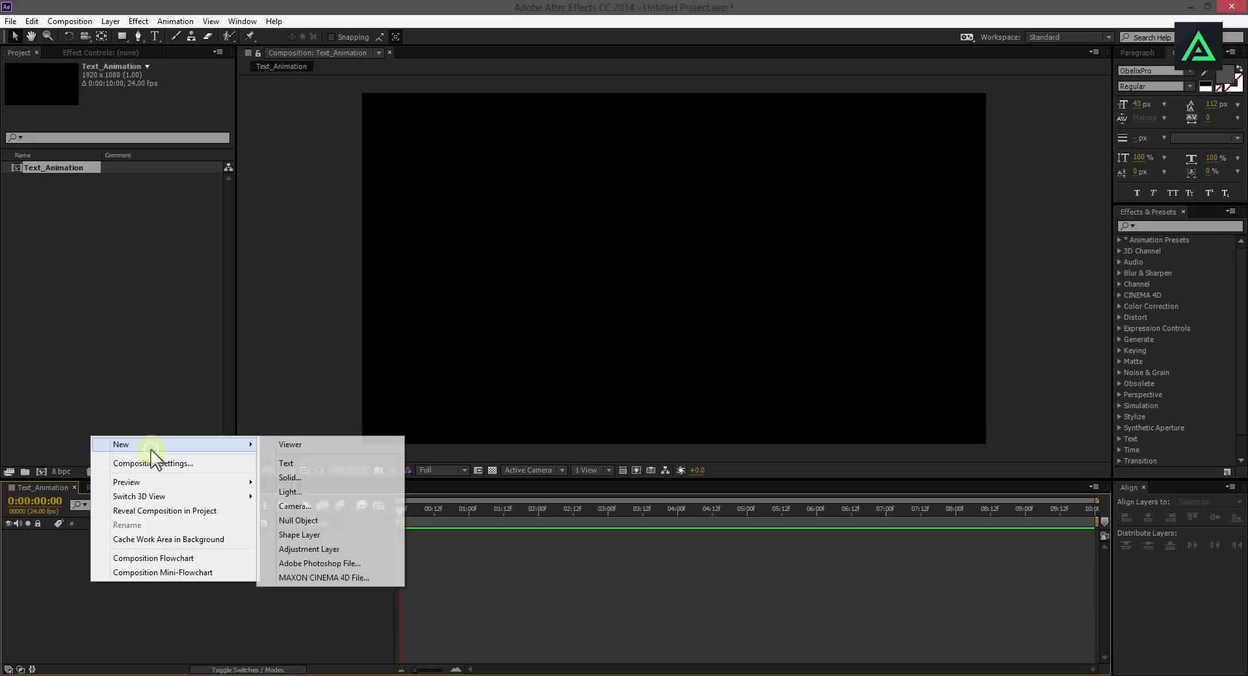
{"action": "left_click", "coordinate": [331, 479]}
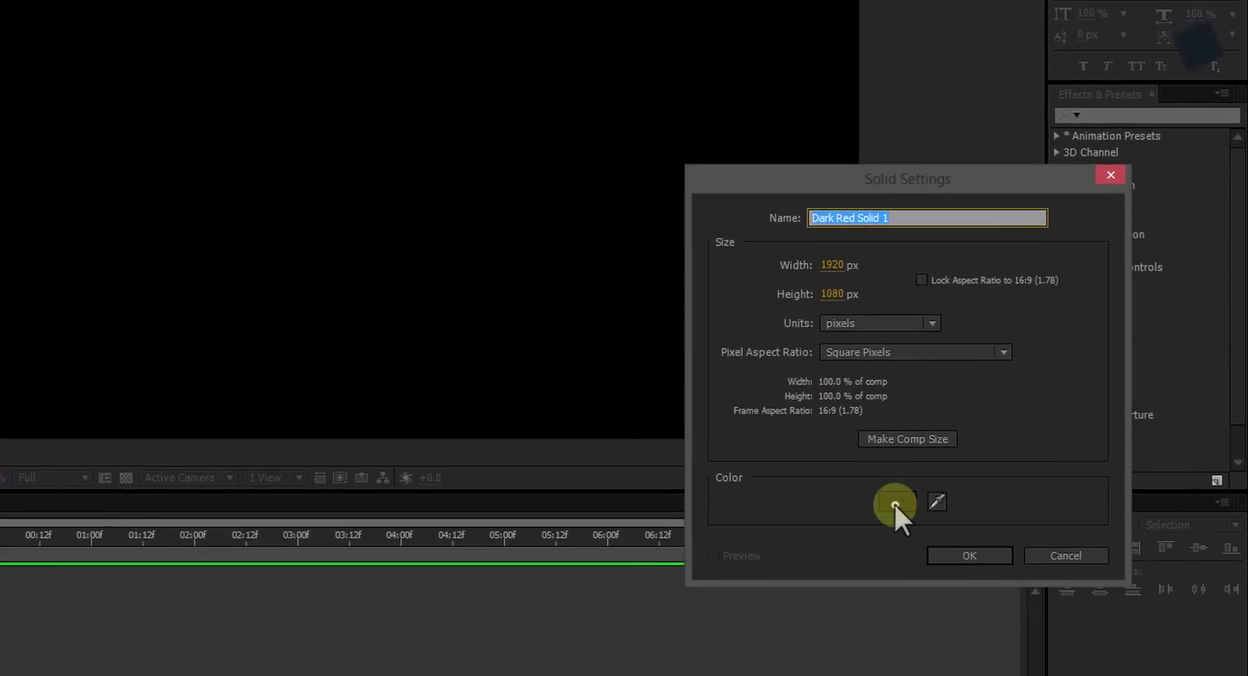
Colour the solid dark royal blue (15171B) and add it full-frame to the comp
{"action": "left_click", "coordinate": [1012, 485]}
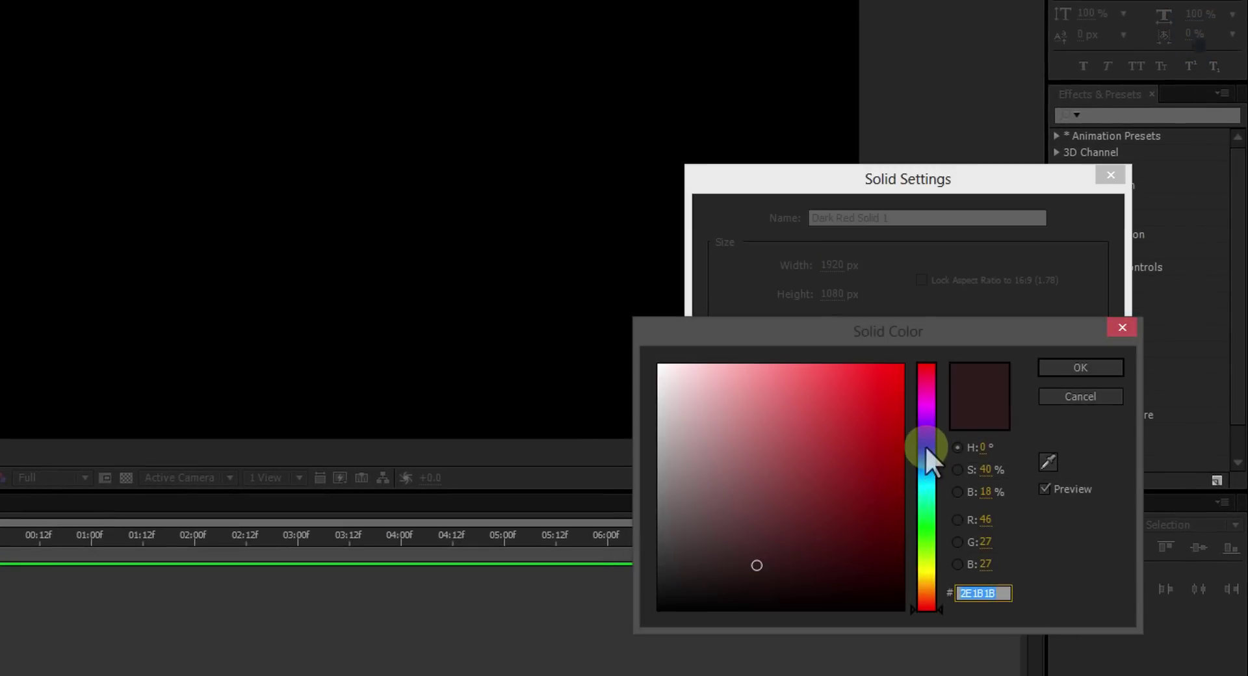
{"action": "left_click_drag", "start_coordinate": [926, 446], "coordinate": [926, 457]}
{"action": "left_click", "coordinate": [756, 565]}
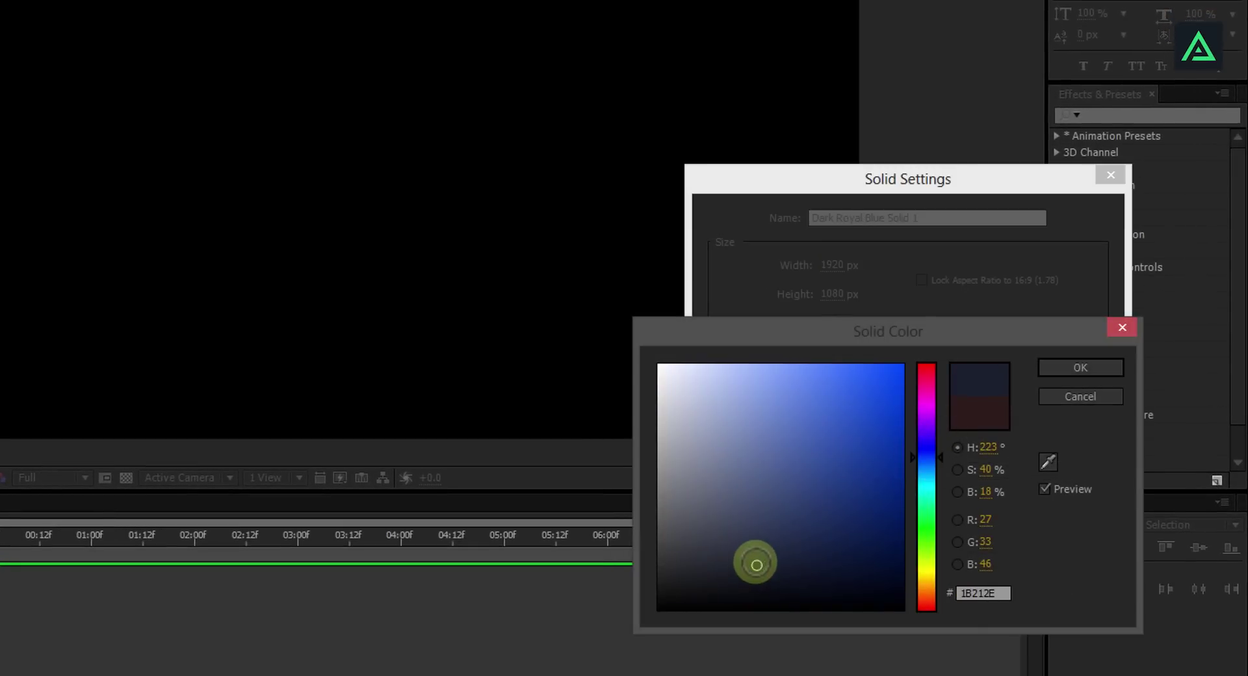
{"action": "left_click_drag", "start_coordinate": [756, 565], "coordinate": [713, 577]}
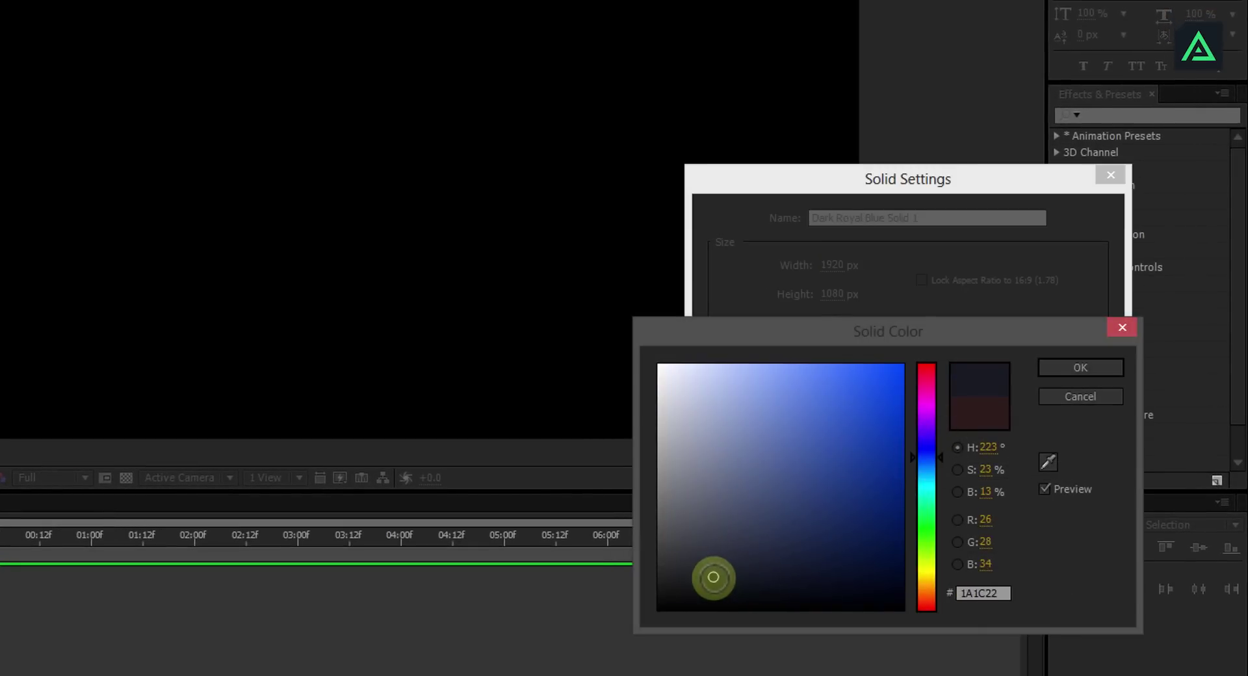
{"action": "left_click", "coordinate": [1067, 368]}
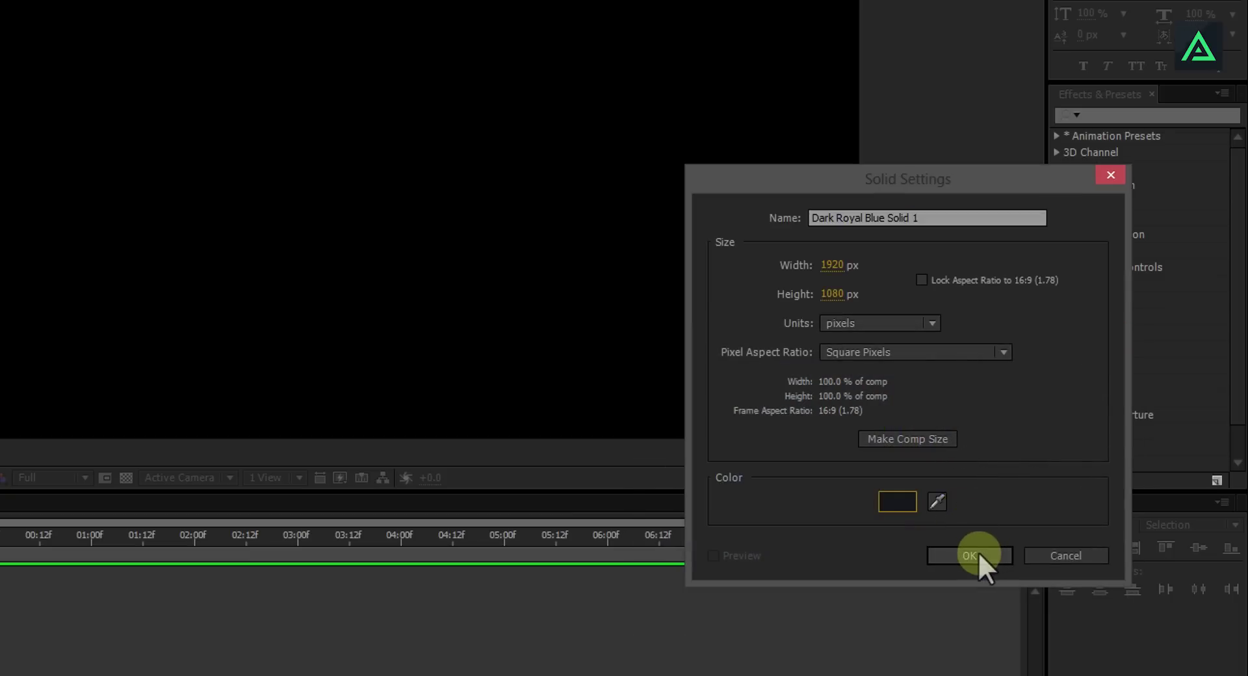
{"action": "left_click", "coordinate": [977, 551]}
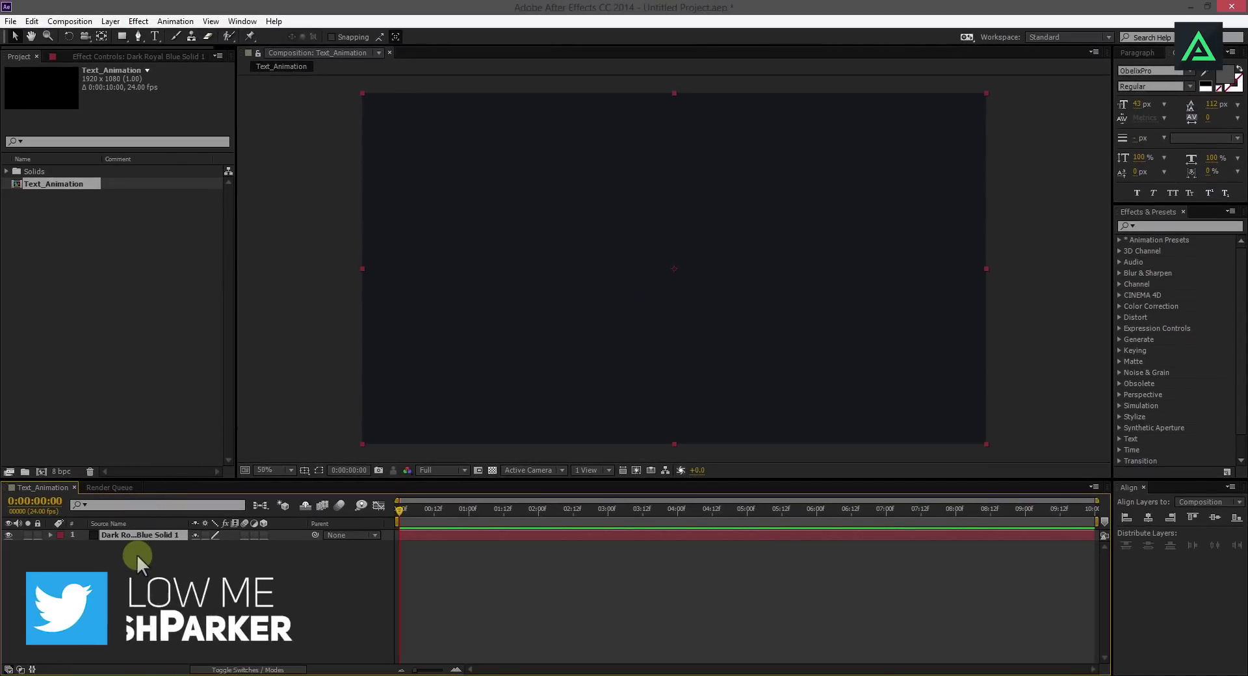
Draw a horizontal line with a 10 px orange stroke using the Pen tool
{"action": "left_click", "coordinate": [137, 554]}
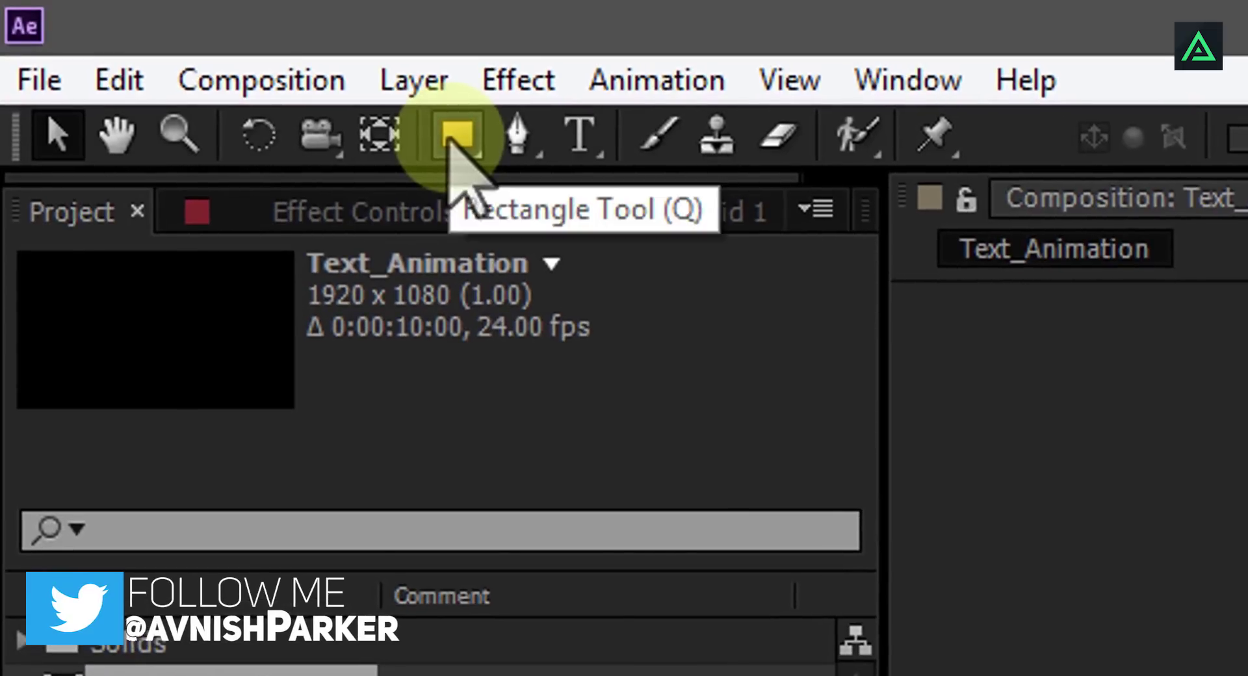
{"action": "left_click", "coordinate": [517, 136]}
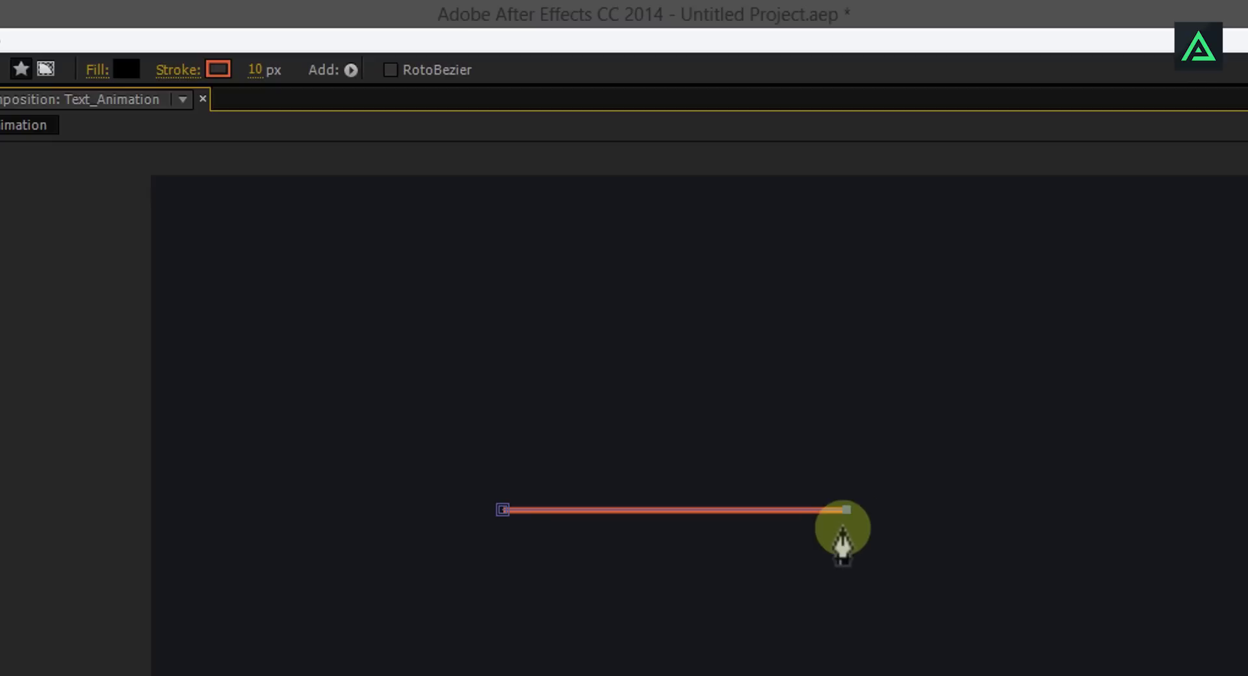
{"action": "key", "text": "period"}
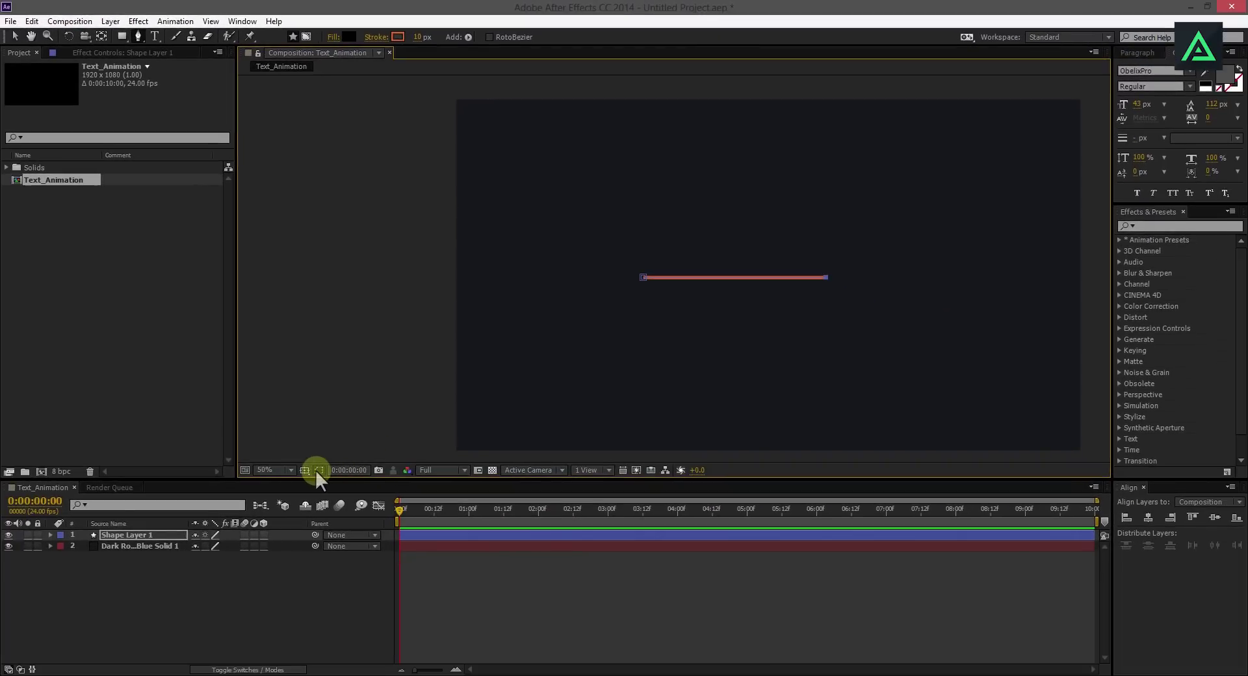
{"action": "left_click", "coordinate": [318, 470]}
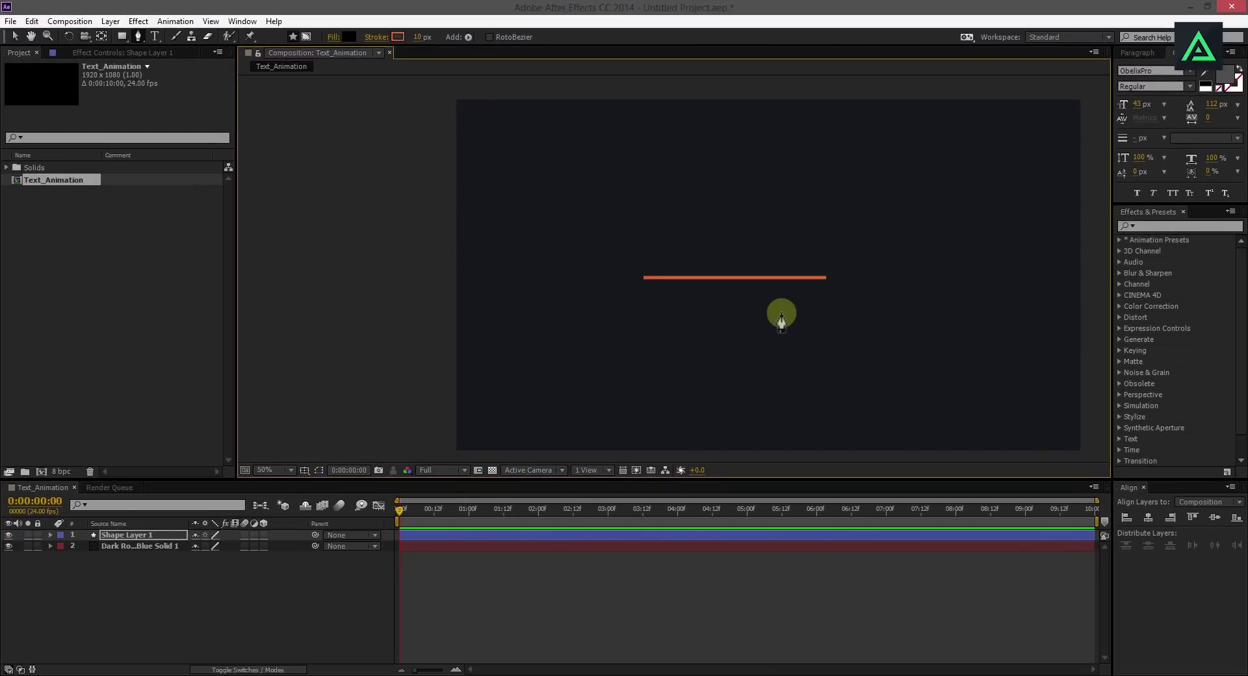
{"action": "key", "text": "v"}
Select Shape Layer 1, which holds the orange line
{"action": "left_click_drag", "start_coordinate": [827, 299], "coordinate": [675, 270]}
{"action": "left_click", "coordinate": [127, 544]}
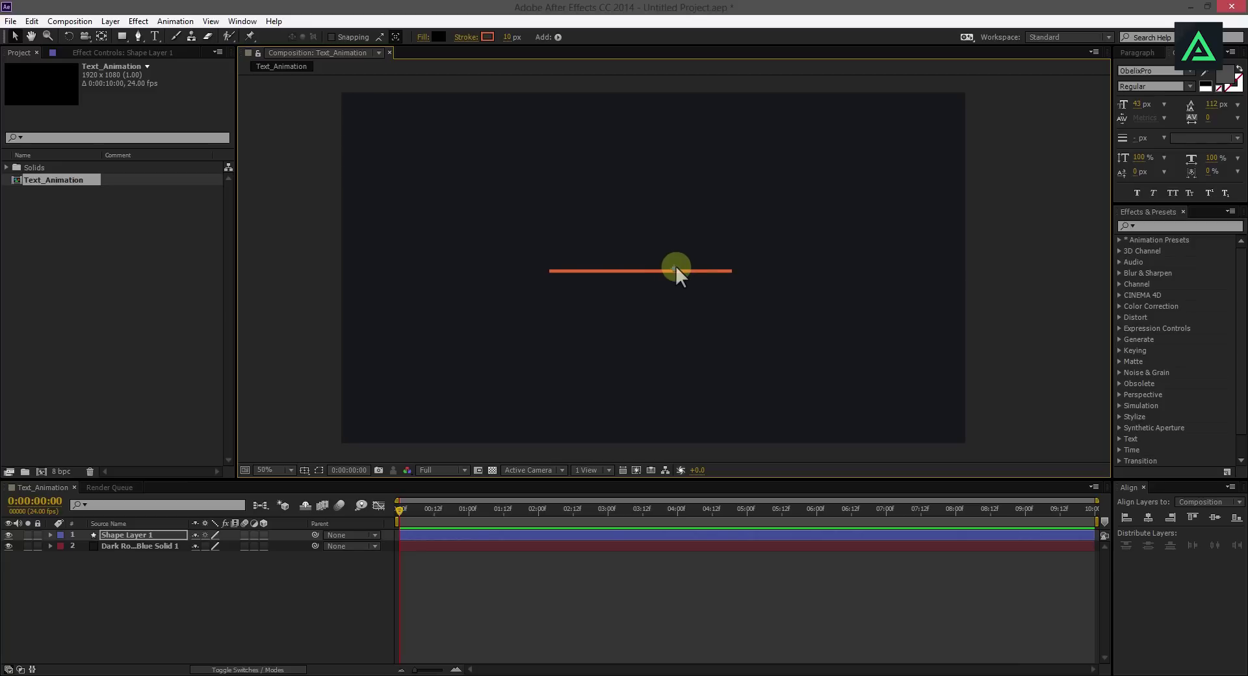
{"action": "left_click_drag", "start_coordinate": [676, 265], "coordinate": [676, 265]}
{"action": "left_click", "coordinate": [247, 602]}
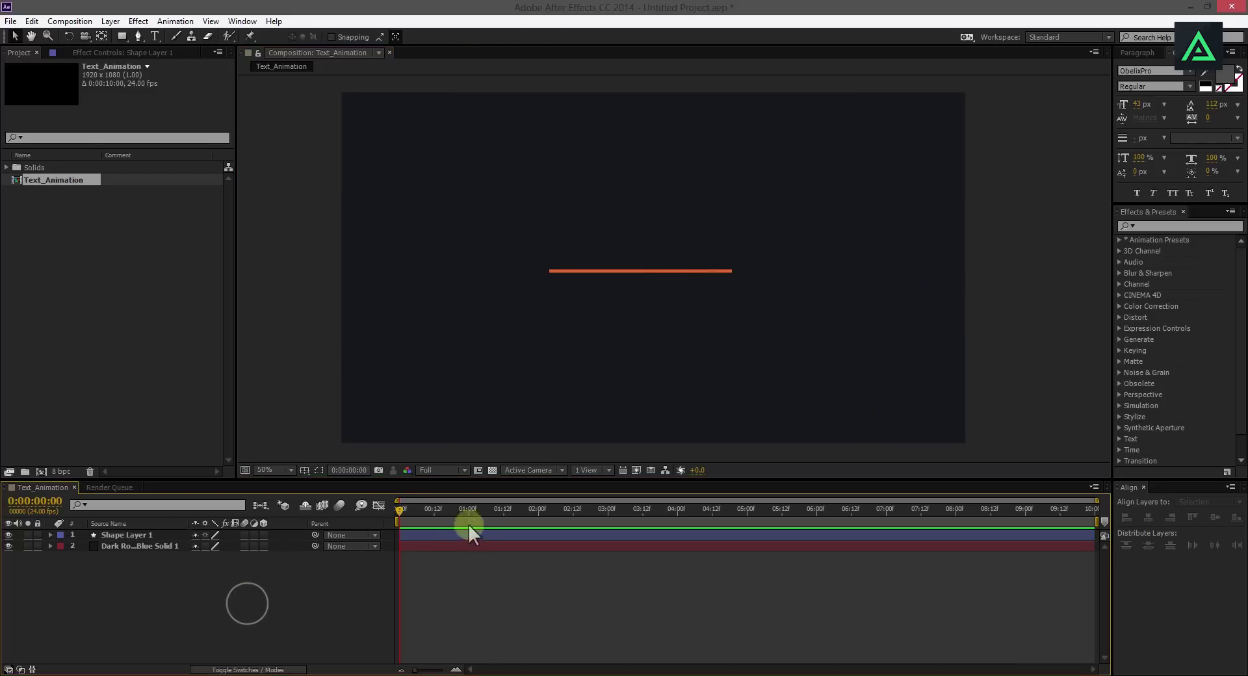
{"action": "left_click", "coordinate": [117, 535]}
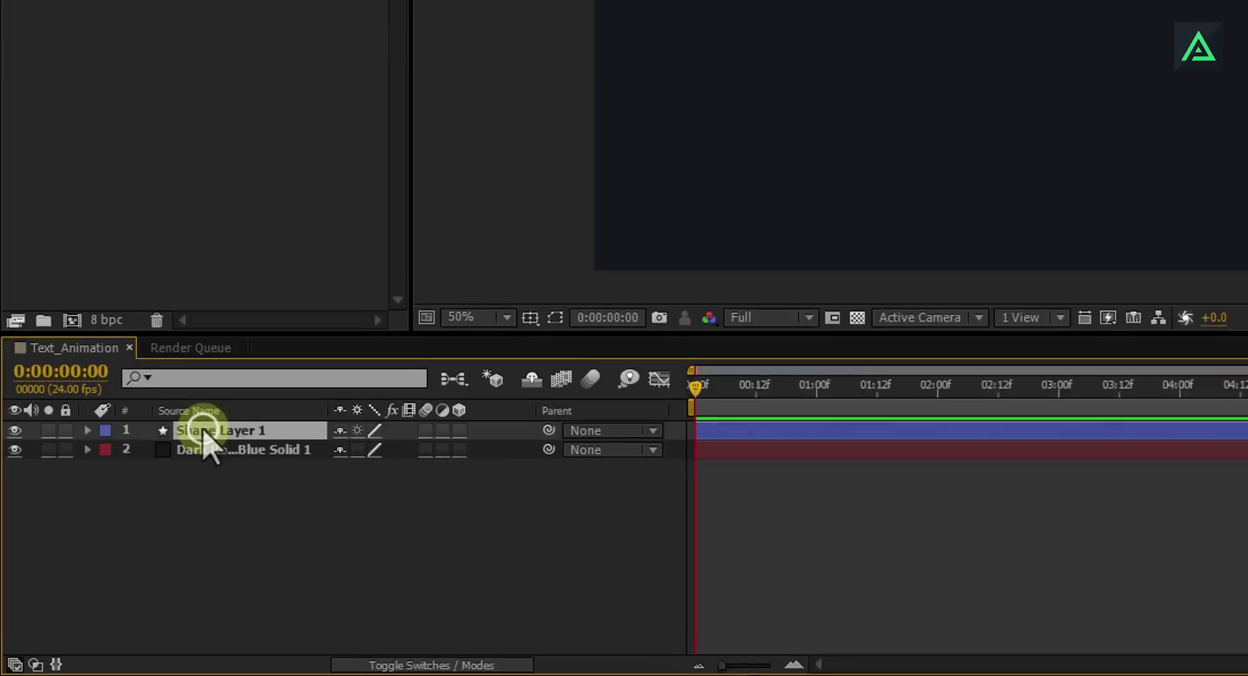
Add a Trim Paths operation to Shape Layer 1's line
{"action": "left_click", "coordinate": [87, 430]}
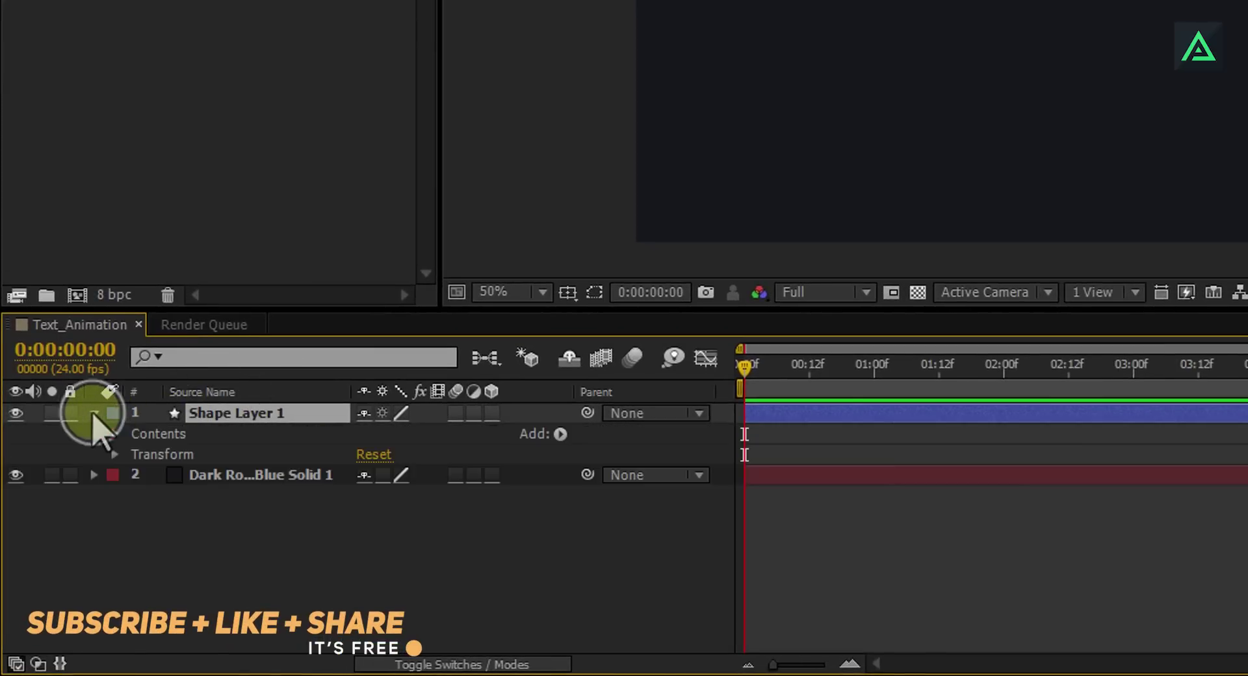
{"action": "left_click", "coordinate": [560, 433]}
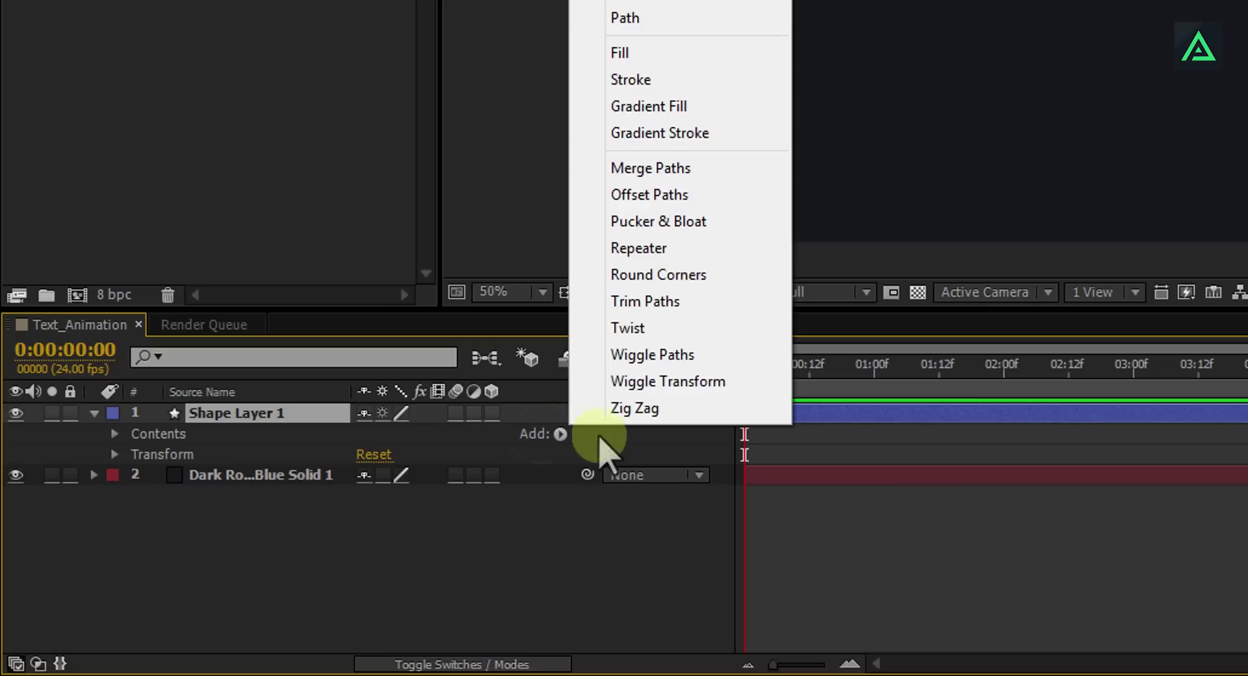
{"action": "left_click", "coordinate": [735, 304]}
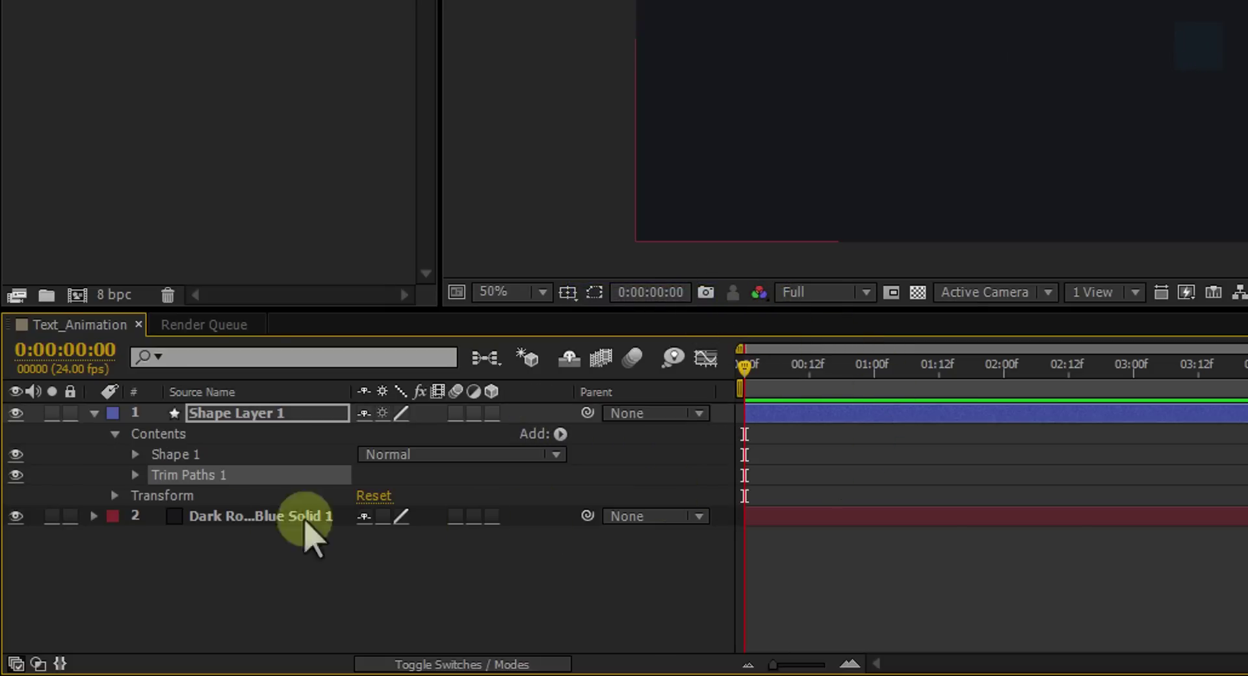
{"action": "left_click", "coordinate": [135, 476]}
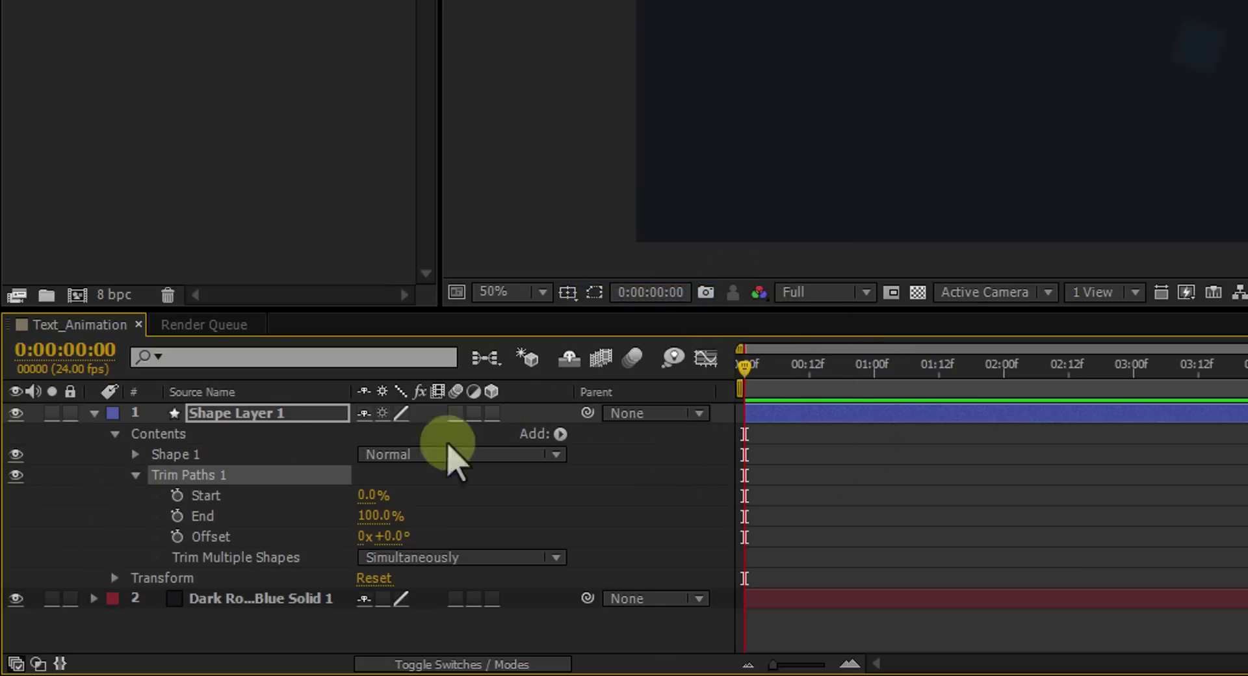
{"action": "left_click_drag", "start_coordinate": [871, 270], "coordinate": [806, 226]}
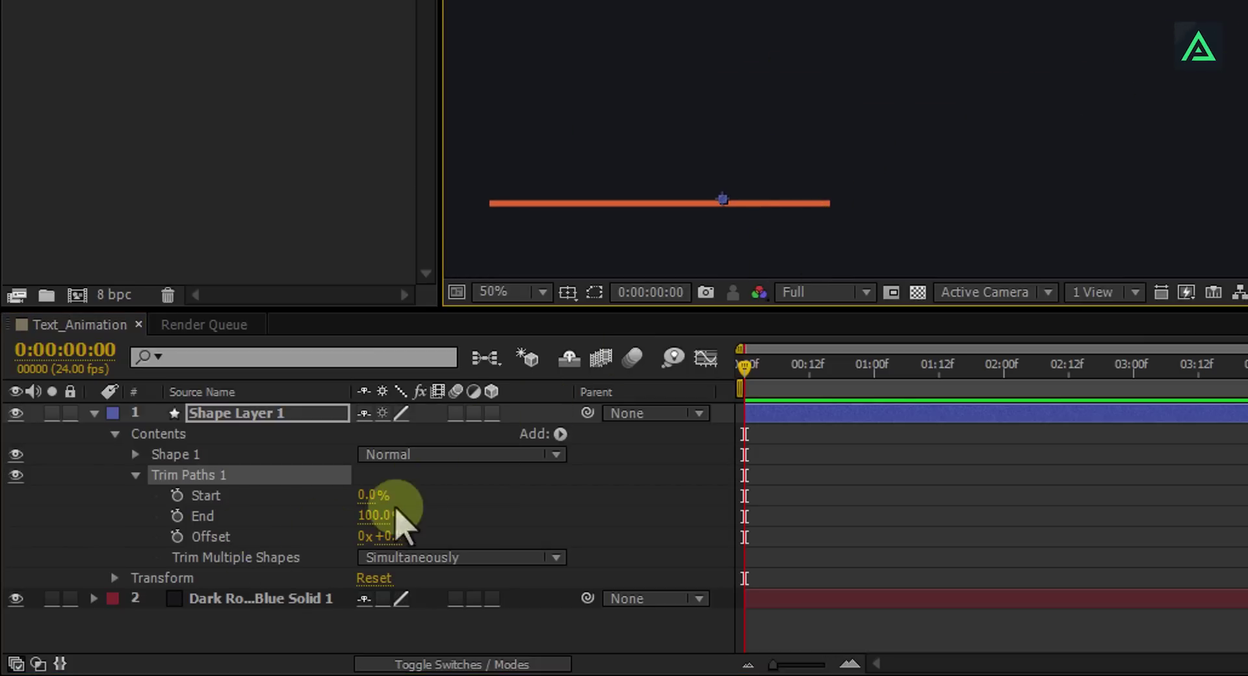
Keyframe Trim Paths End from 0% at 0:00:01:00 to 100% at 0:00:01:14
{"action": "left_click_drag", "start_coordinate": [378, 495], "coordinate": [374, 567]}
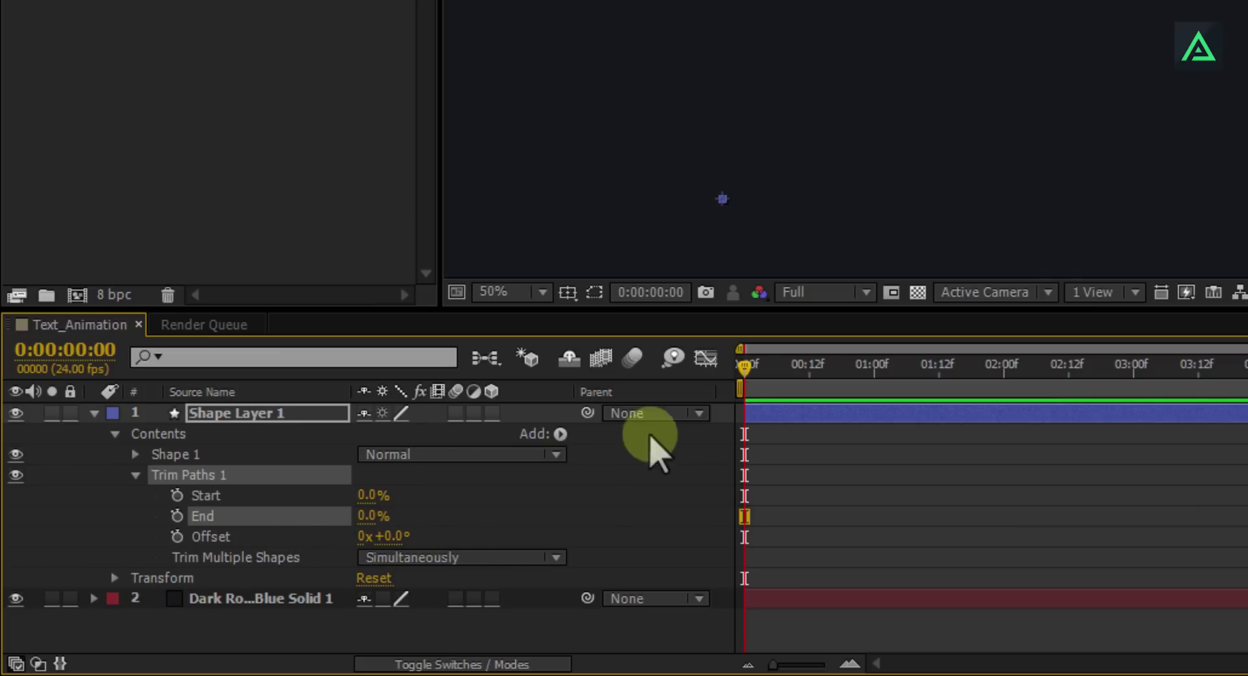
{"action": "left_click_drag", "start_coordinate": [745, 365], "coordinate": [878, 393]}
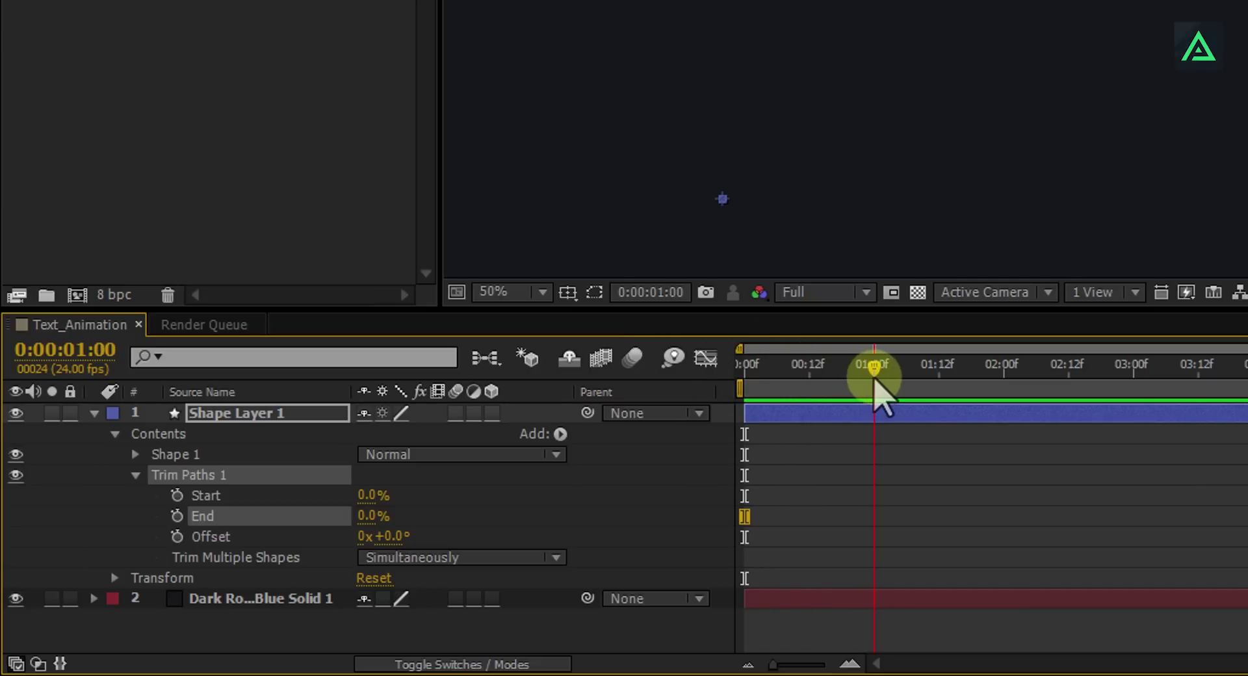
{"action": "left_click", "coordinate": [177, 516]}
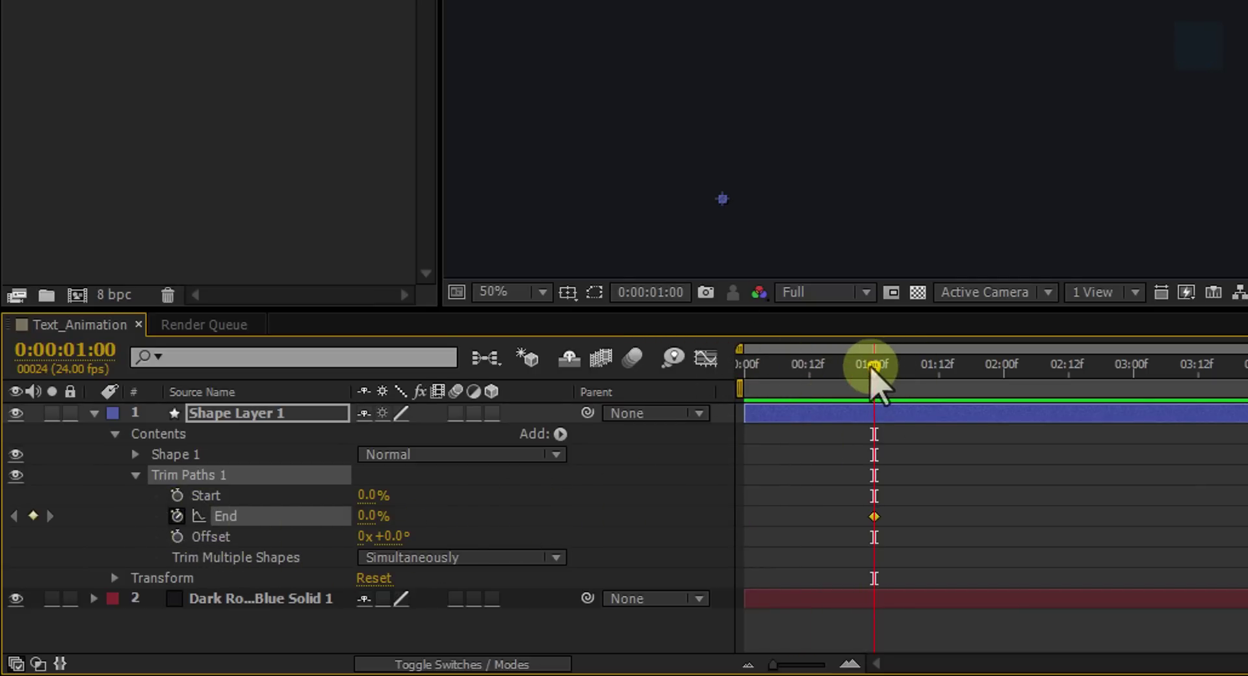
{"action": "left_click_drag", "start_coordinate": [877, 368], "coordinate": [950, 390]}
{"action": "left_click_drag", "start_coordinate": [364, 517], "coordinate": [715, 384]}
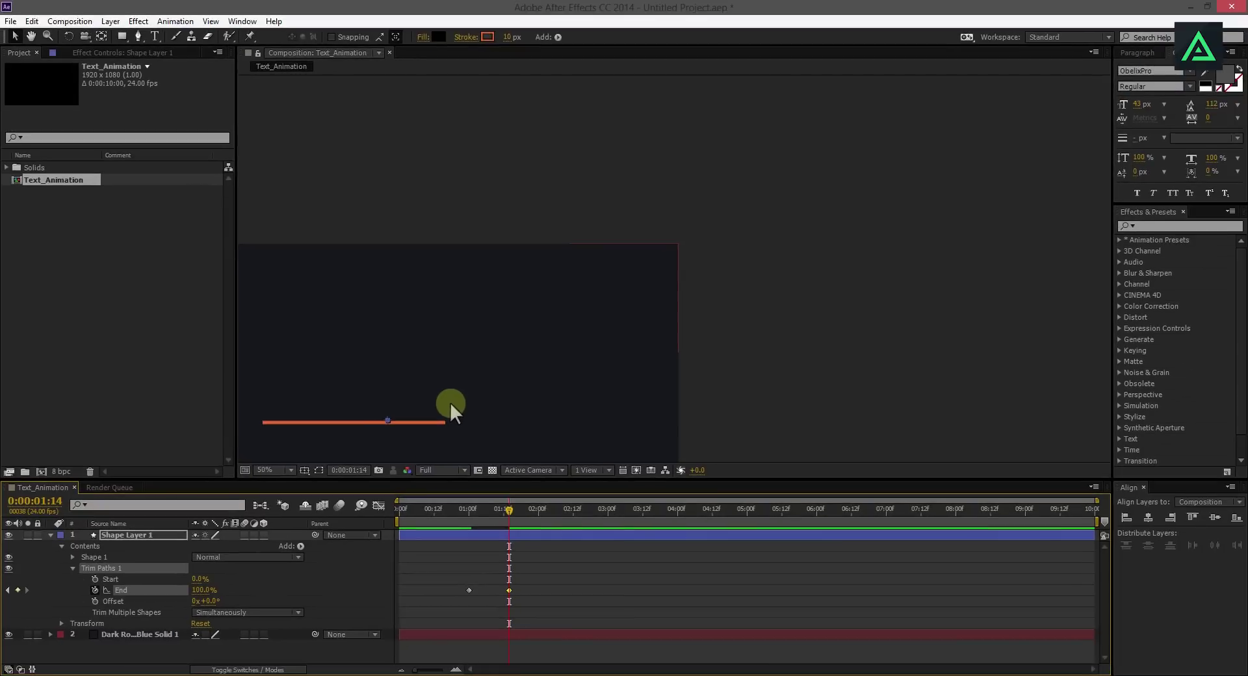
{"action": "left_click_drag", "start_coordinate": [621, 303], "coordinate": [931, 103]}
{"action": "key", "text": "v"}
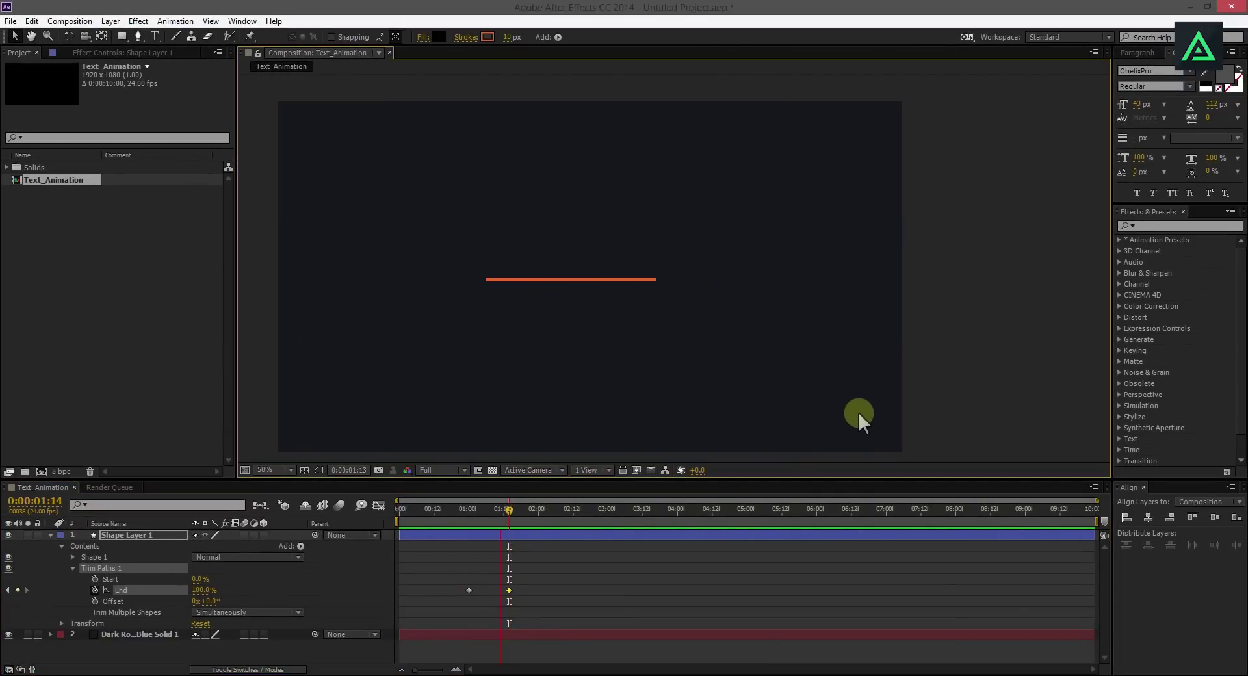
Easy Ease both End keyframes in the Graph Editor and raise the second's influence
{"action": "left_click_drag", "start_coordinate": [463, 514], "coordinate": [517, 510]}
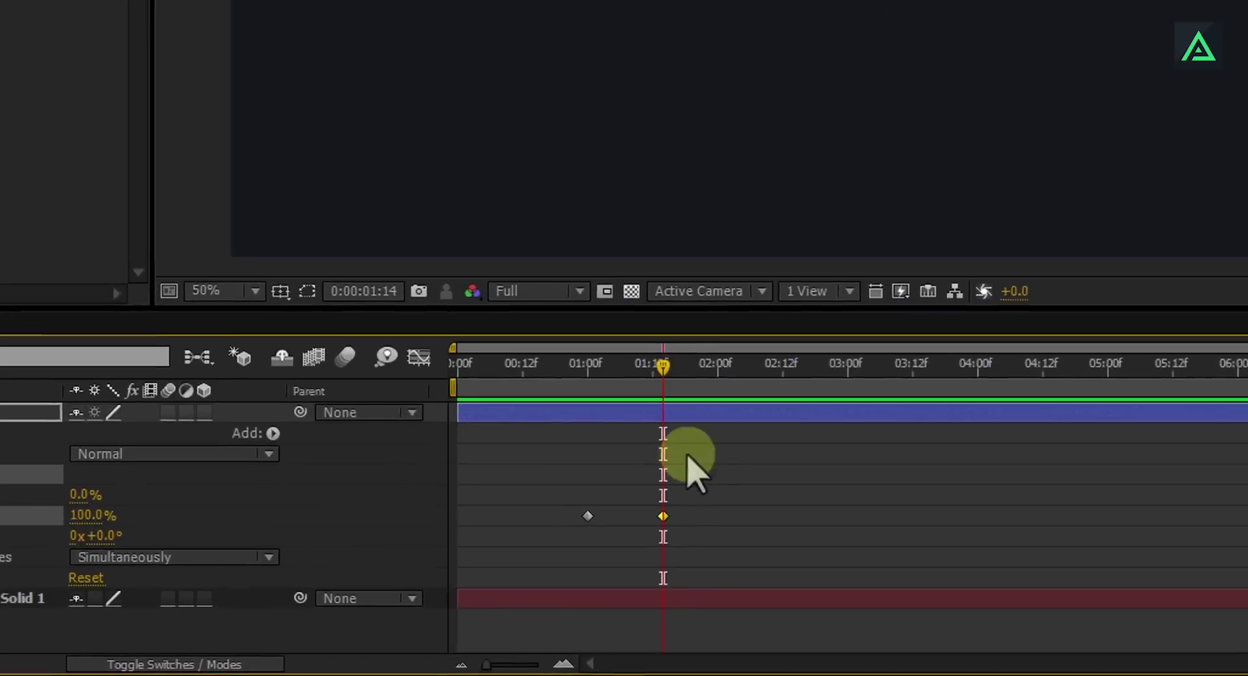
{"action": "left_click_drag", "start_coordinate": [534, 576], "coordinate": [468, 603]}
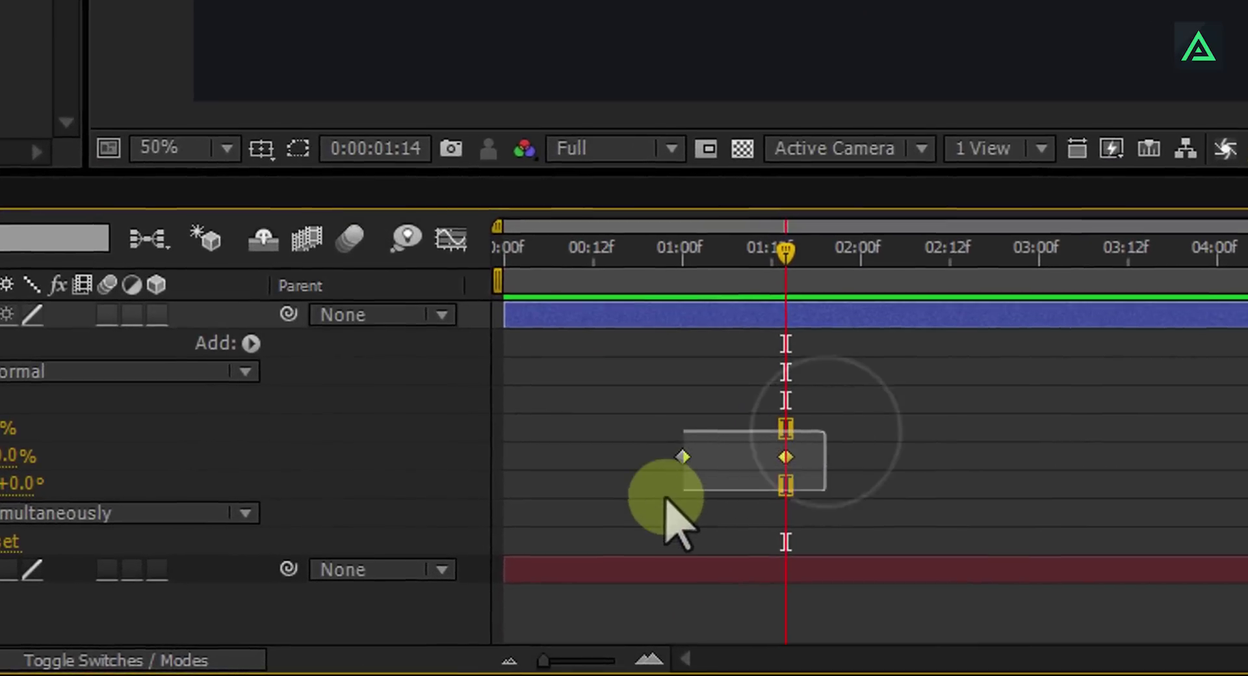
{"action": "left_click_drag", "start_coordinate": [665, 497], "coordinate": [650, 494]}
{"action": "left_click", "coordinate": [455, 238]}
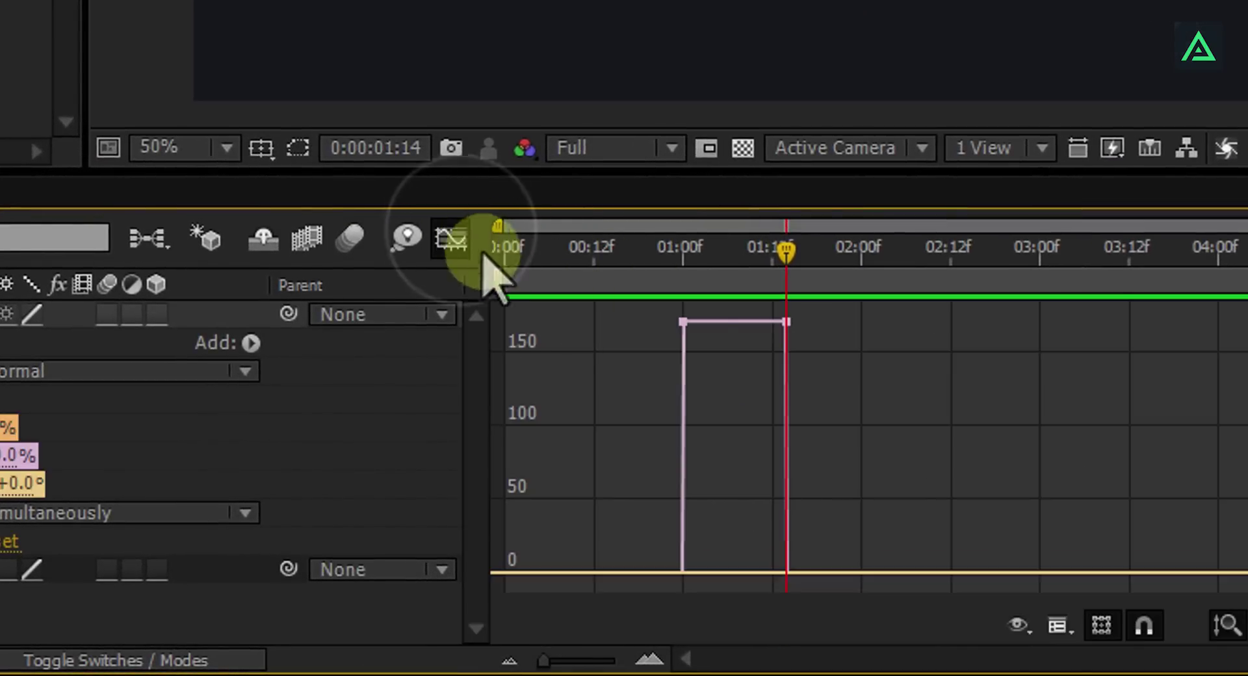
{"action": "left_click_drag", "start_coordinate": [835, 328], "coordinate": [650, 316]}
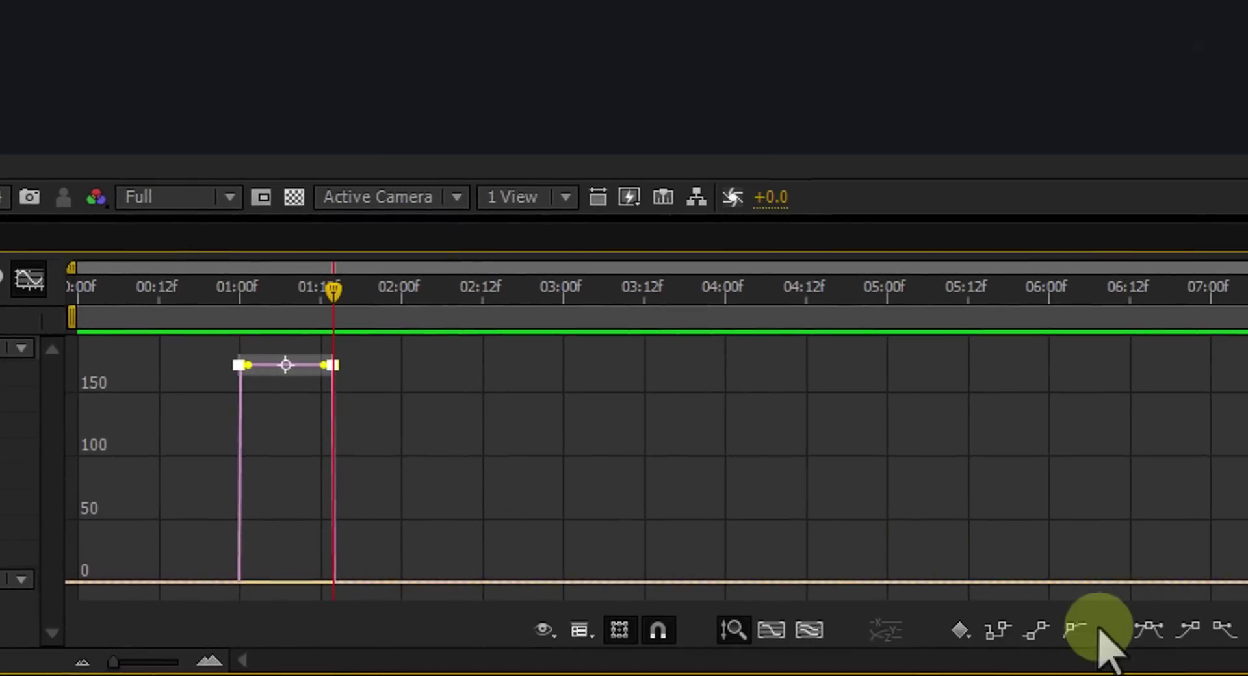
{"action": "left_click", "coordinate": [1148, 630]}
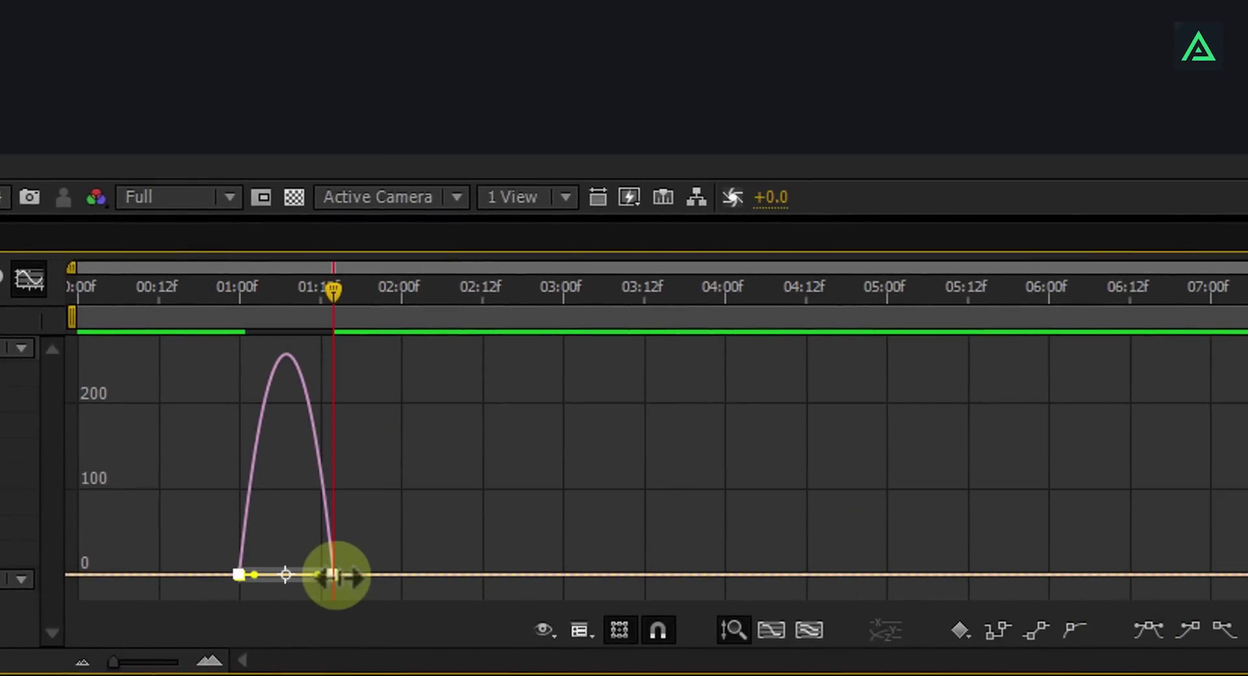
{"action": "mouse_move", "coordinate": [333, 574]}
{"action": "left_mouse_down"}
{"action": "mouse_move", "coordinate": [371, 572]}
{"action": "mouse_move", "coordinate": [319, 572]}
{"action": "left_mouse_up"}
Move the second End keyframe earlier to about 0:00:01:18 and preview the draw-on
{"action": "left_click", "coordinate": [32, 278]}
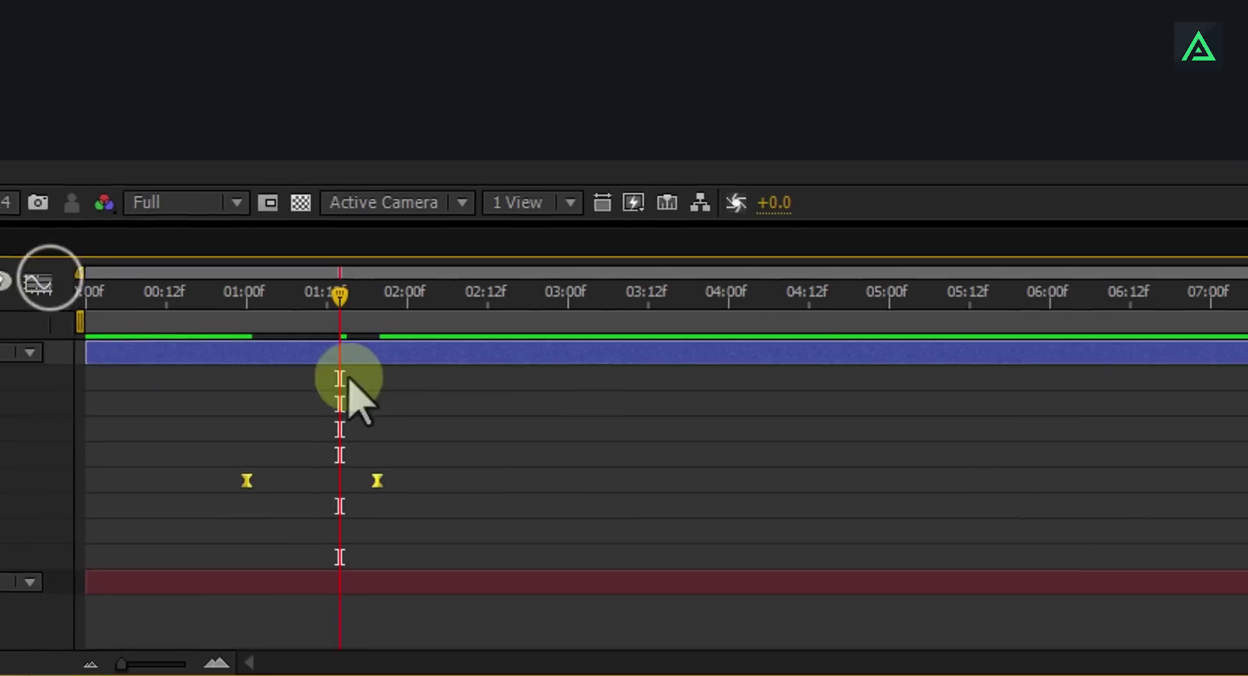
{"action": "left_click_drag", "start_coordinate": [344, 300], "coordinate": [407, 312]}
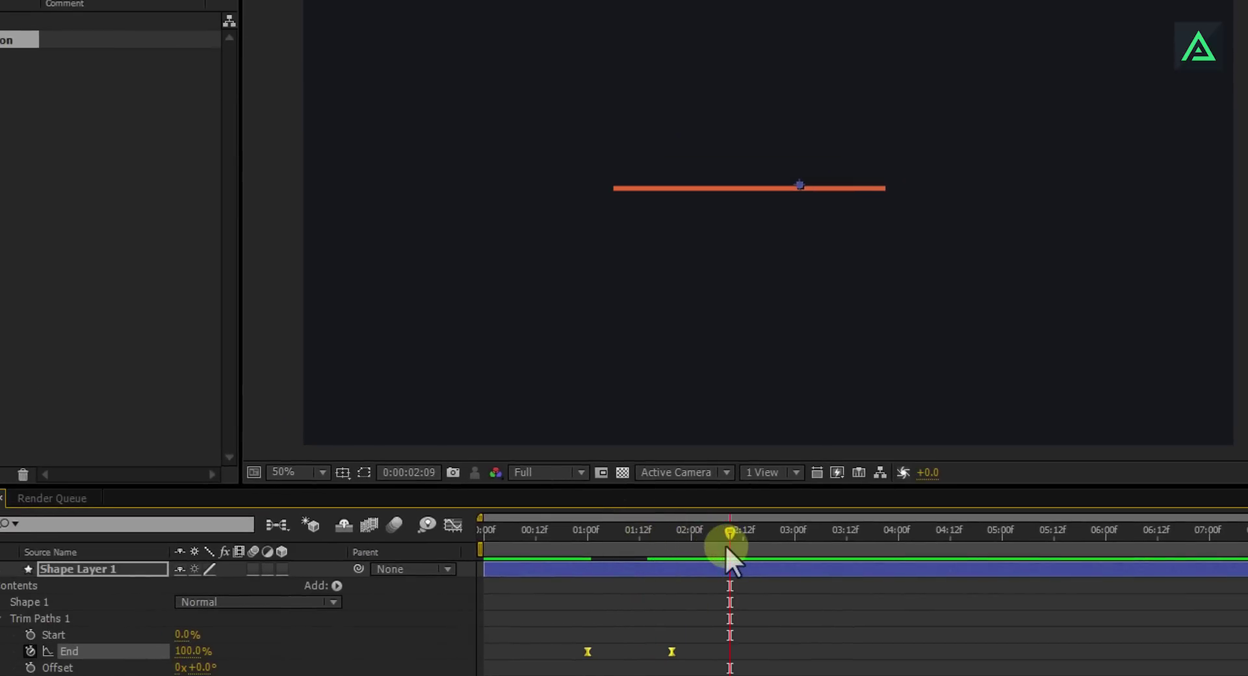
{"action": "key", "text": "space"}
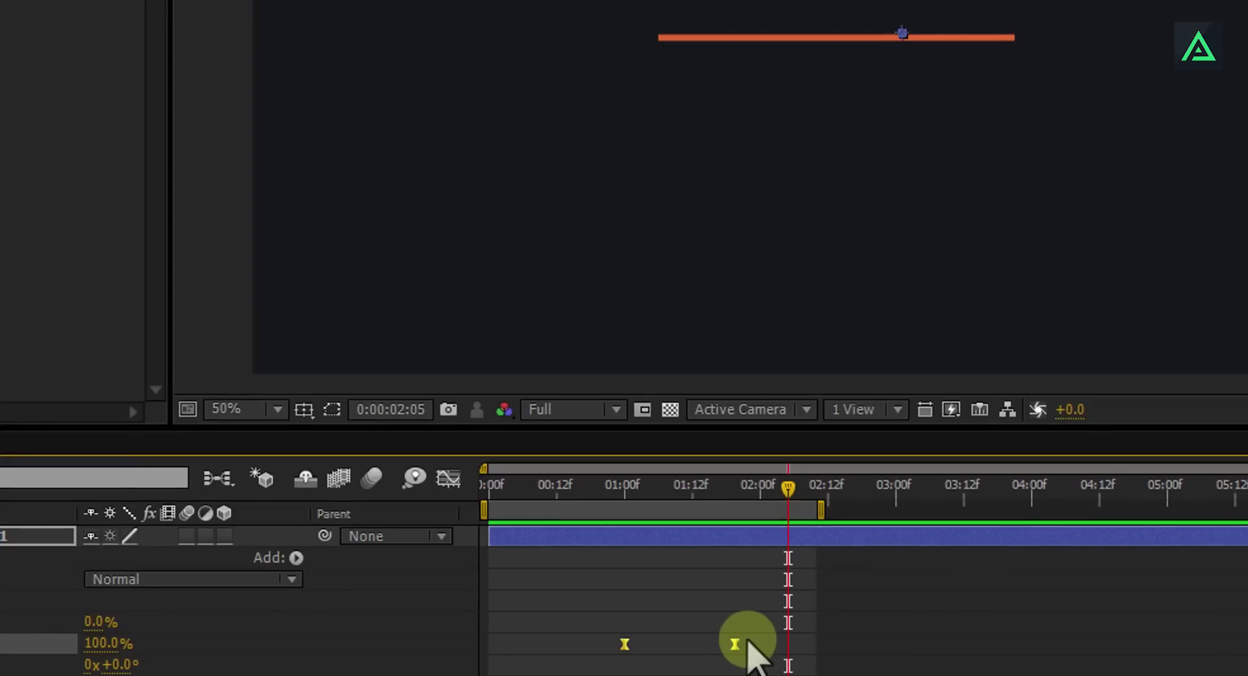
{"action": "left_click_drag", "start_coordinate": [736, 646], "coordinate": [702, 647]}
{"action": "key", "text": "space"}
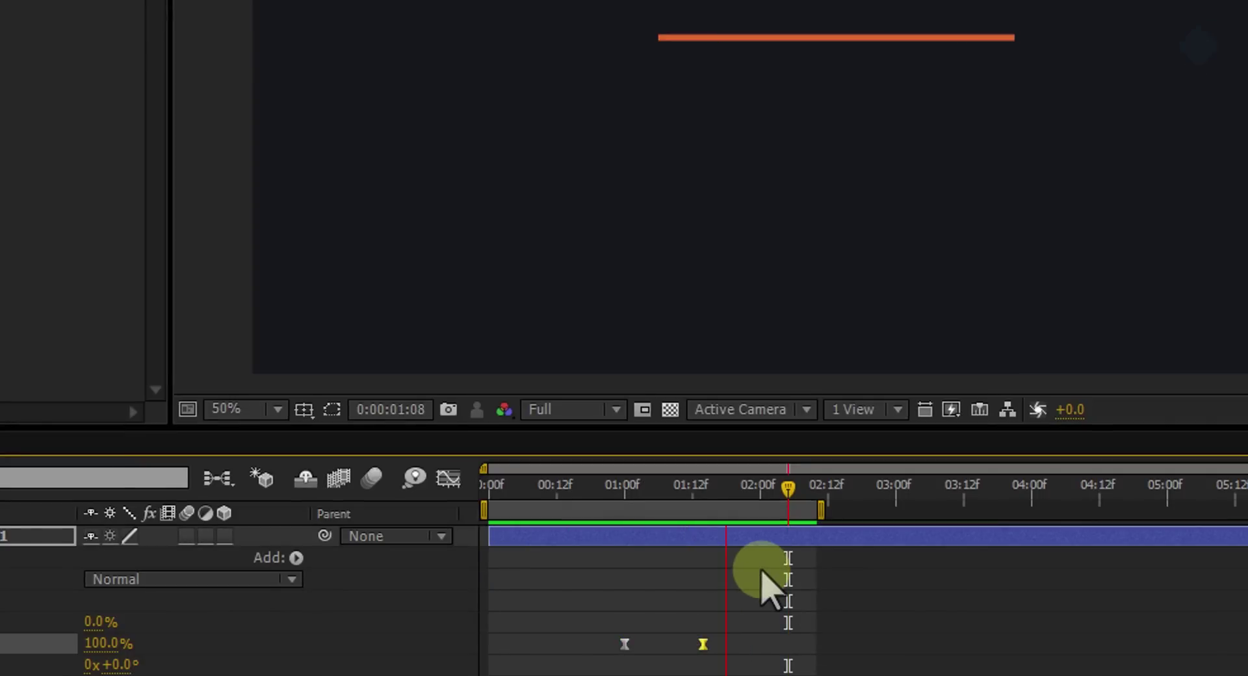
{"action": "key", "text": "space"}
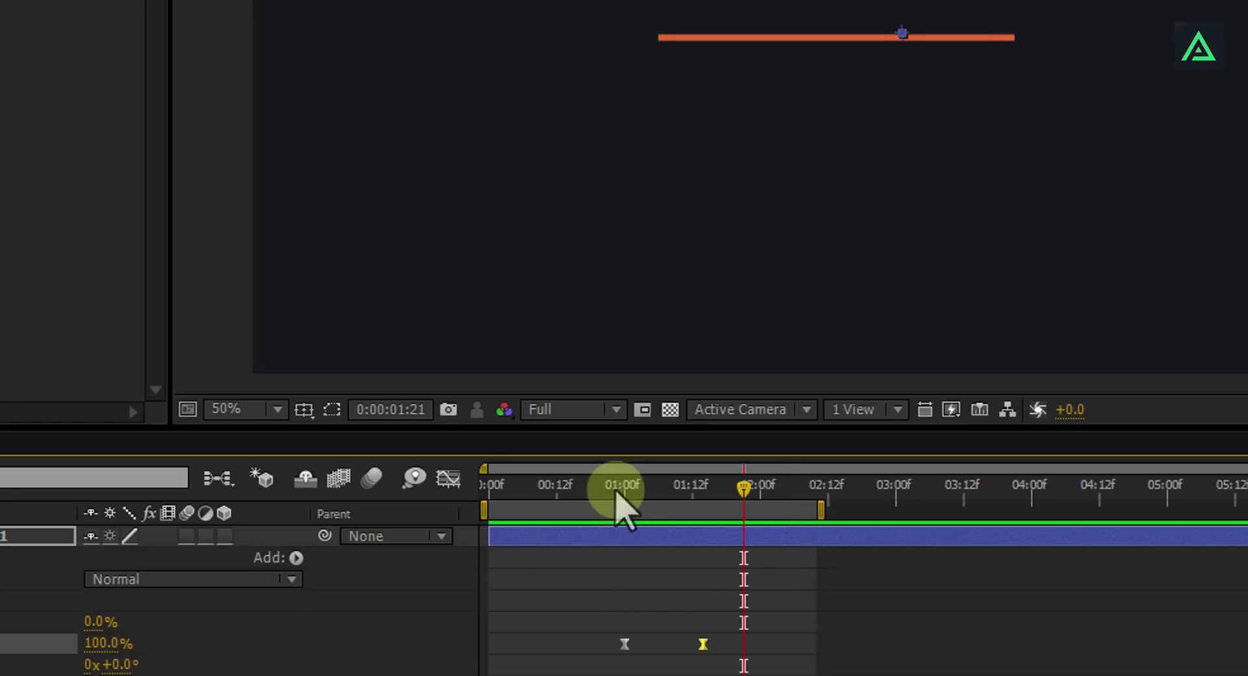
{"action": "left_click_drag", "start_coordinate": [616, 493], "coordinate": [711, 518]}
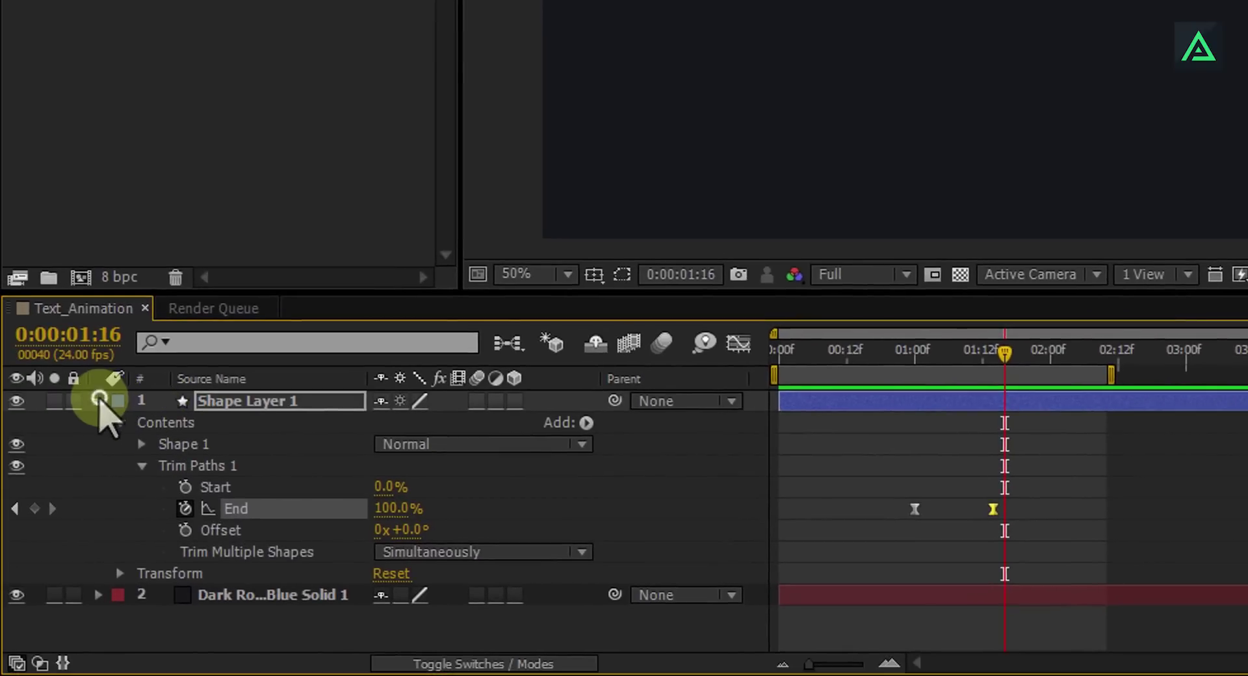
Duplicate the orange line's shape layer to create Shape Layer 2
{"action": "left_click", "coordinate": [99, 400]}
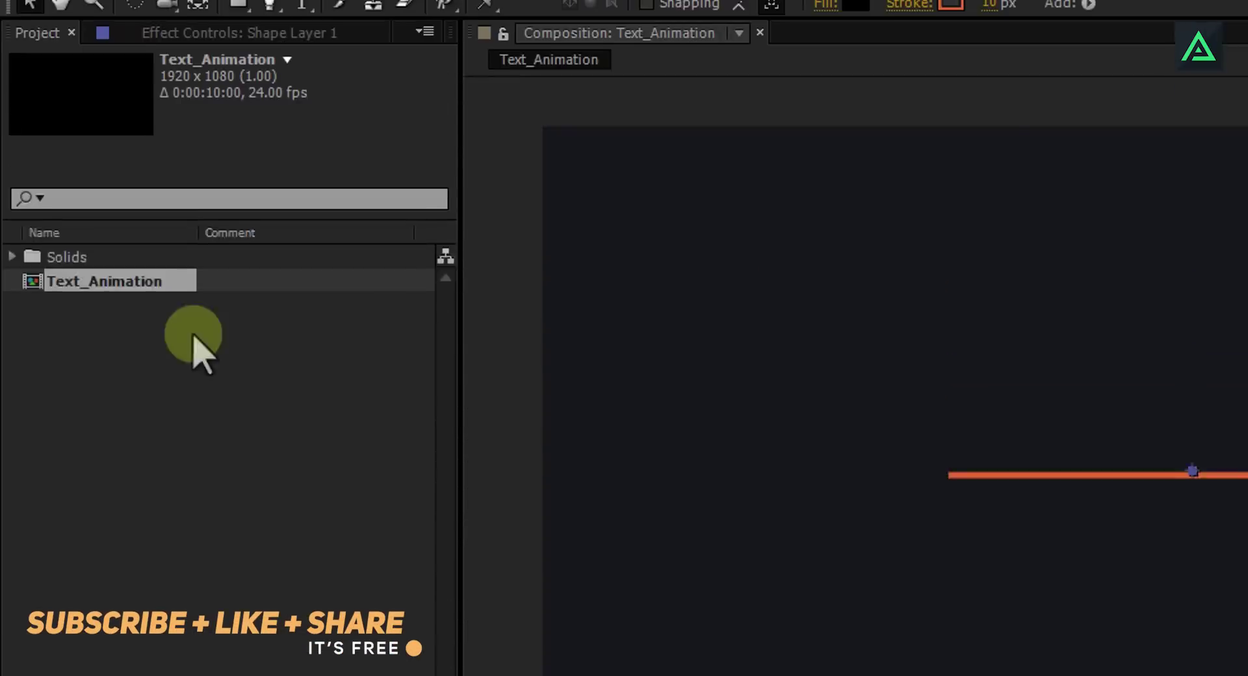
{"action": "left_click", "coordinate": [49, 41]}
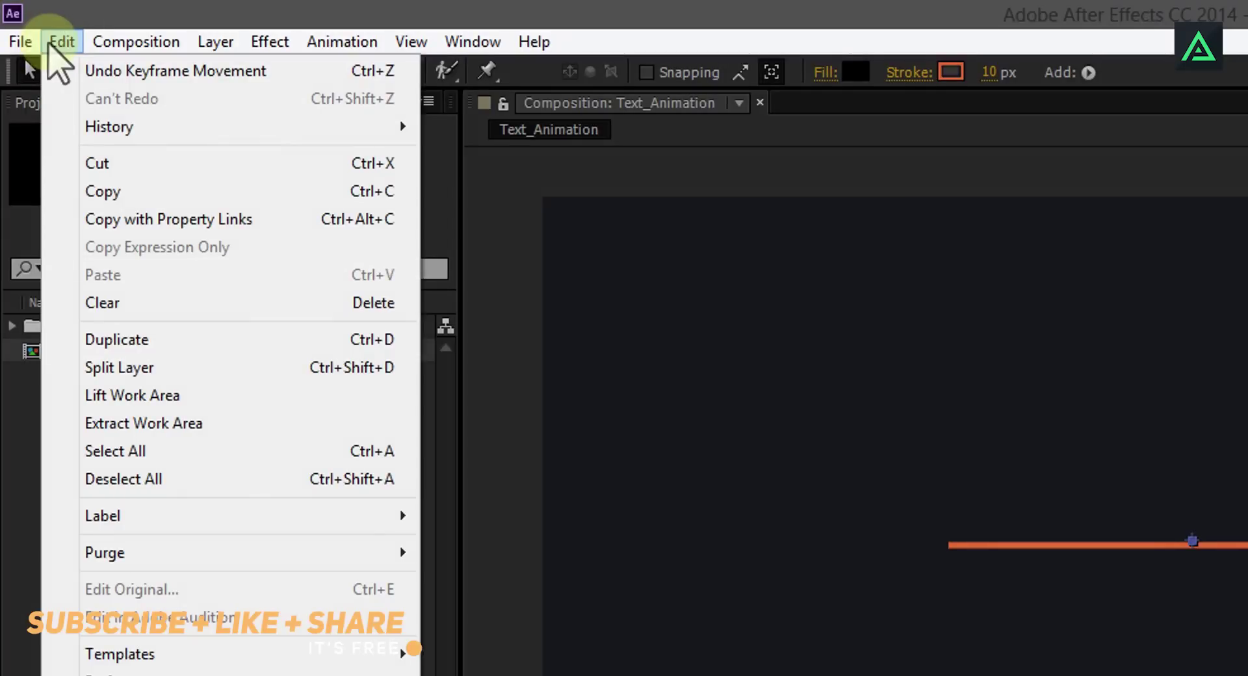
{"action": "left_click", "coordinate": [171, 343]}
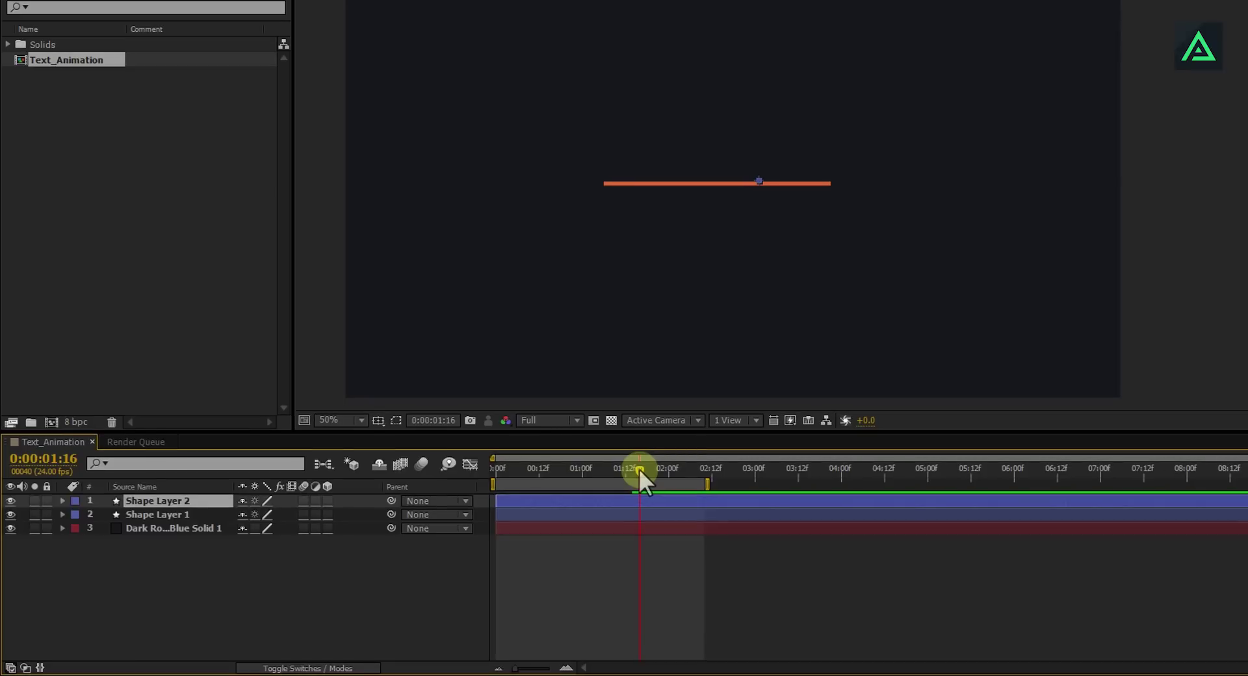
{"action": "left_click_drag", "start_coordinate": [639, 473], "coordinate": [549, 482]}
{"action": "left_click_drag", "start_coordinate": [637, 480], "coordinate": [641, 480]}
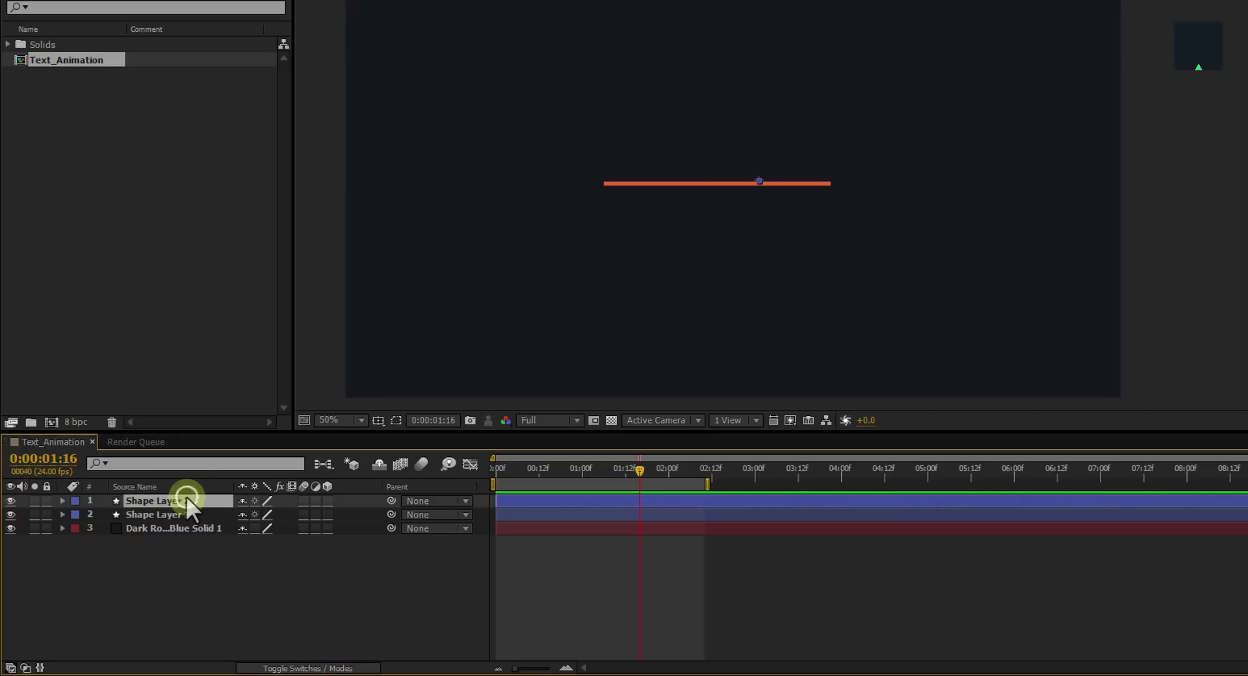
Keyframe Position so Shape Layer 2 rises to y 465 and Shape Layer 1 moves down by 0:00:02:01
{"action": "left_click", "coordinate": [173, 514], "text": "ctrl"}
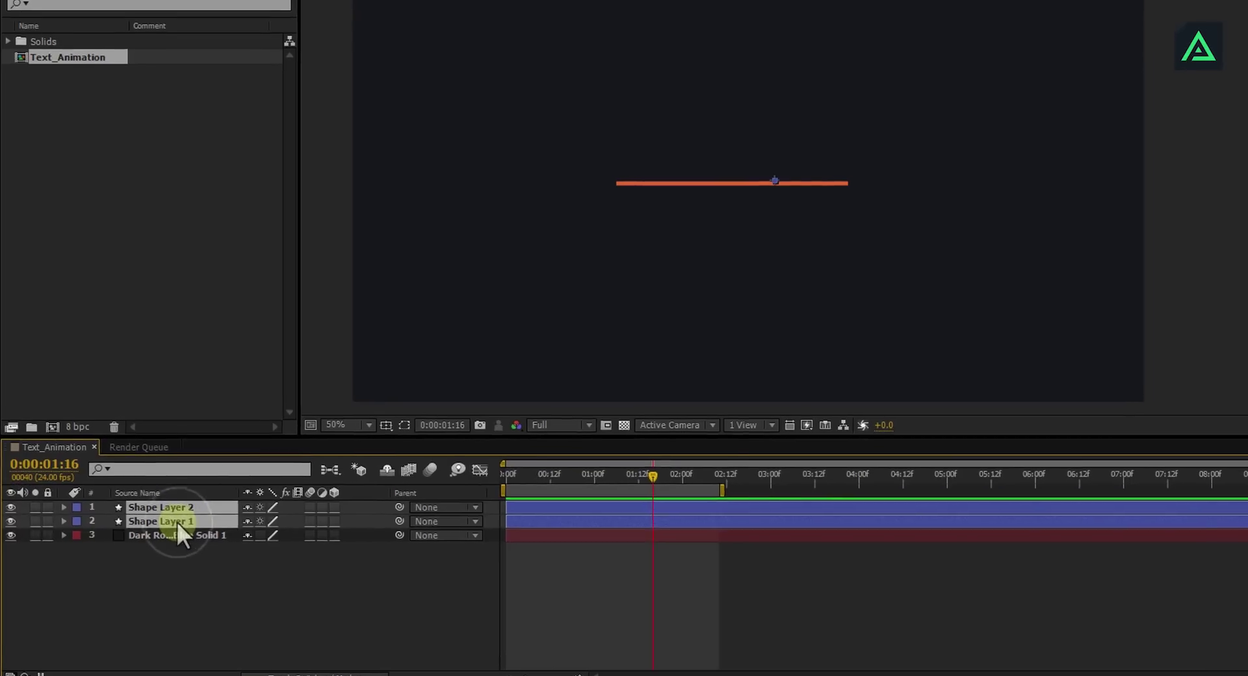
{"action": "key", "text": "p"}
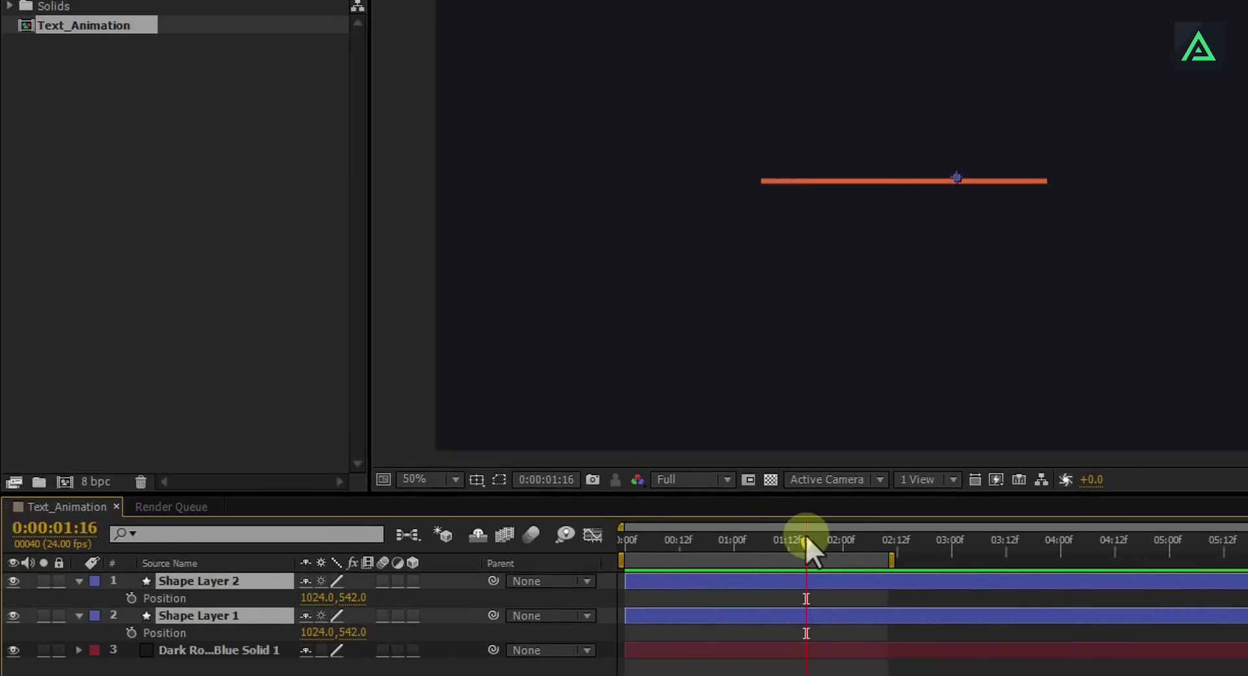
{"action": "left_click_drag", "start_coordinate": [806, 534], "coordinate": [844, 548]}
{"action": "left_click", "coordinate": [132, 596]}
{"action": "left_click", "coordinate": [335, 672]}
{"action": "left_click", "coordinate": [227, 598]}
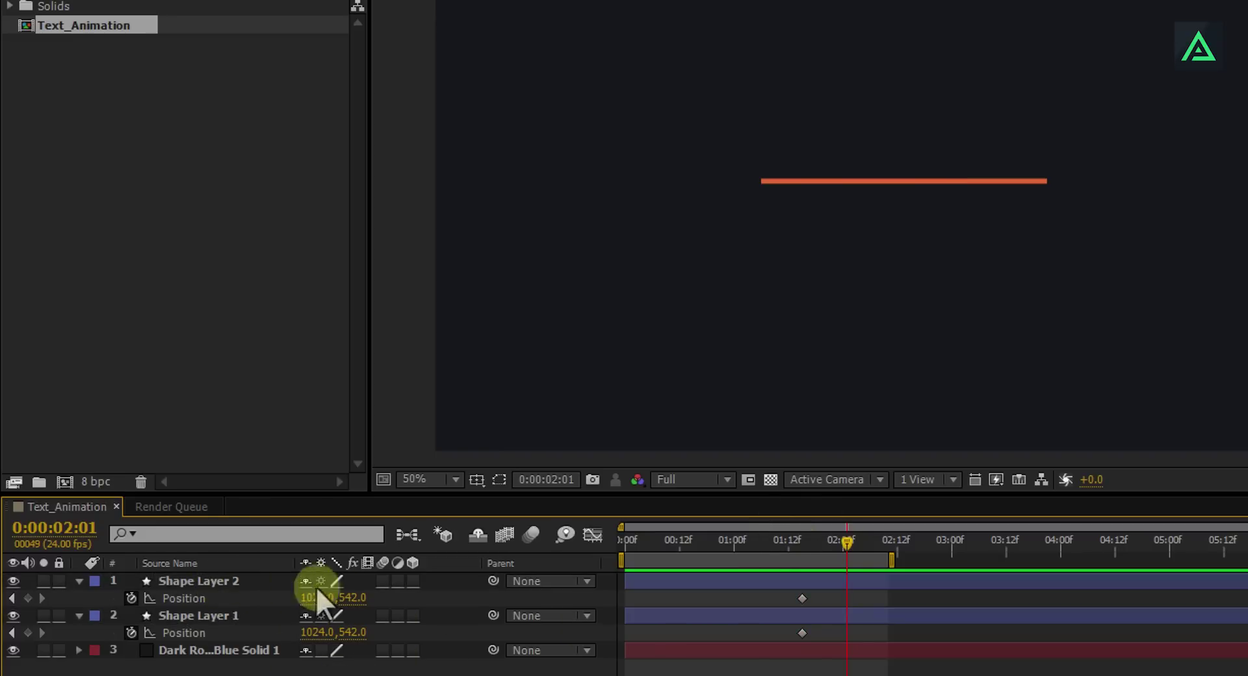
{"action": "left_click_drag", "start_coordinate": [354, 598], "coordinate": [289, 630]}
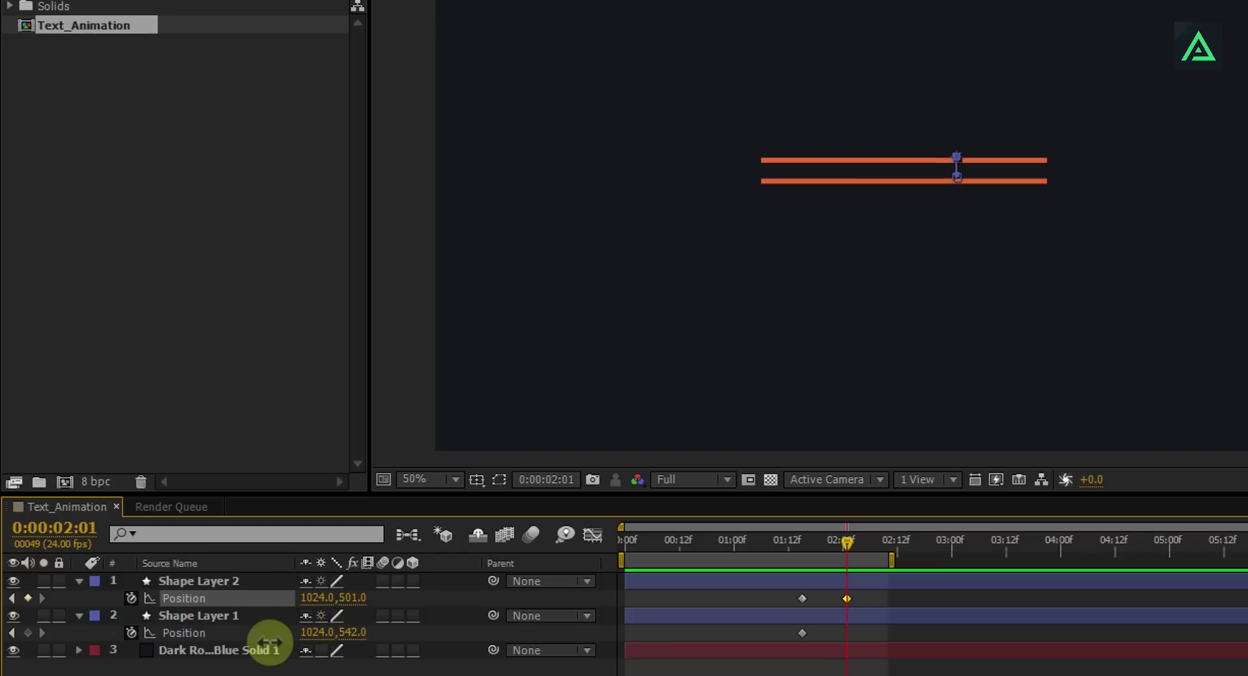
{"action": "left_click_drag", "start_coordinate": [270, 644], "coordinate": [203, 663]}
{"action": "left_click_drag", "start_coordinate": [372, 632], "coordinate": [480, 615]}
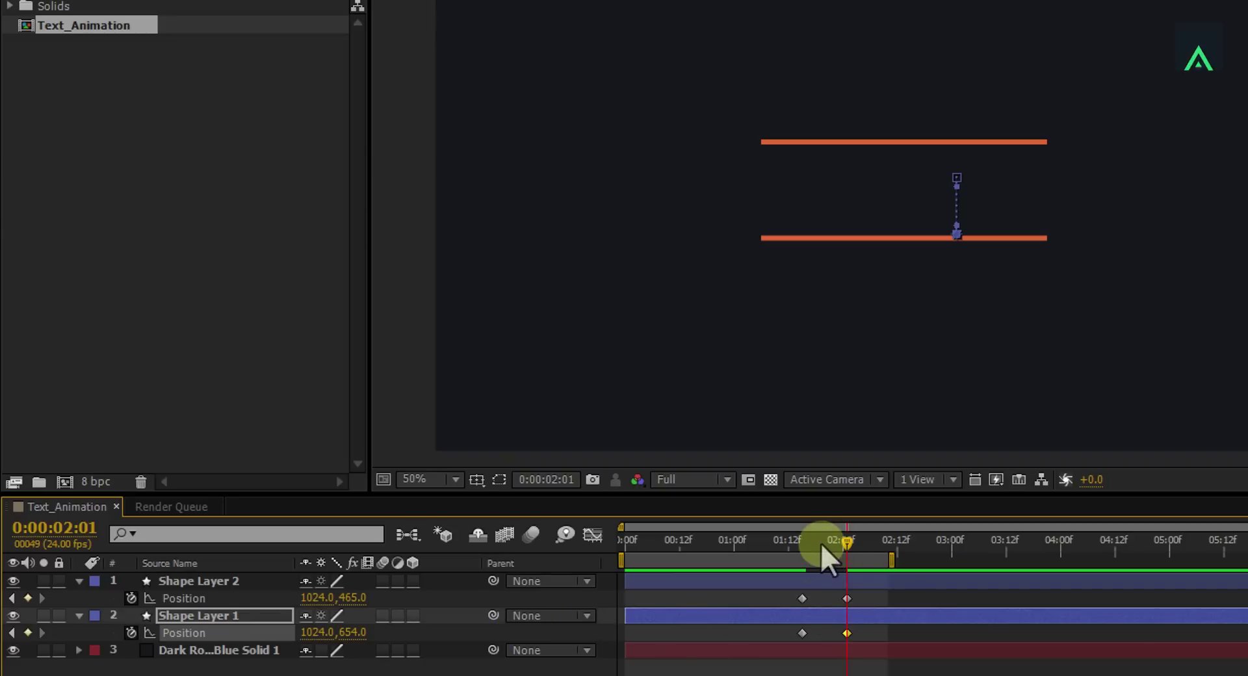
{"action": "left_click_drag", "start_coordinate": [821, 542], "coordinate": [851, 559]}
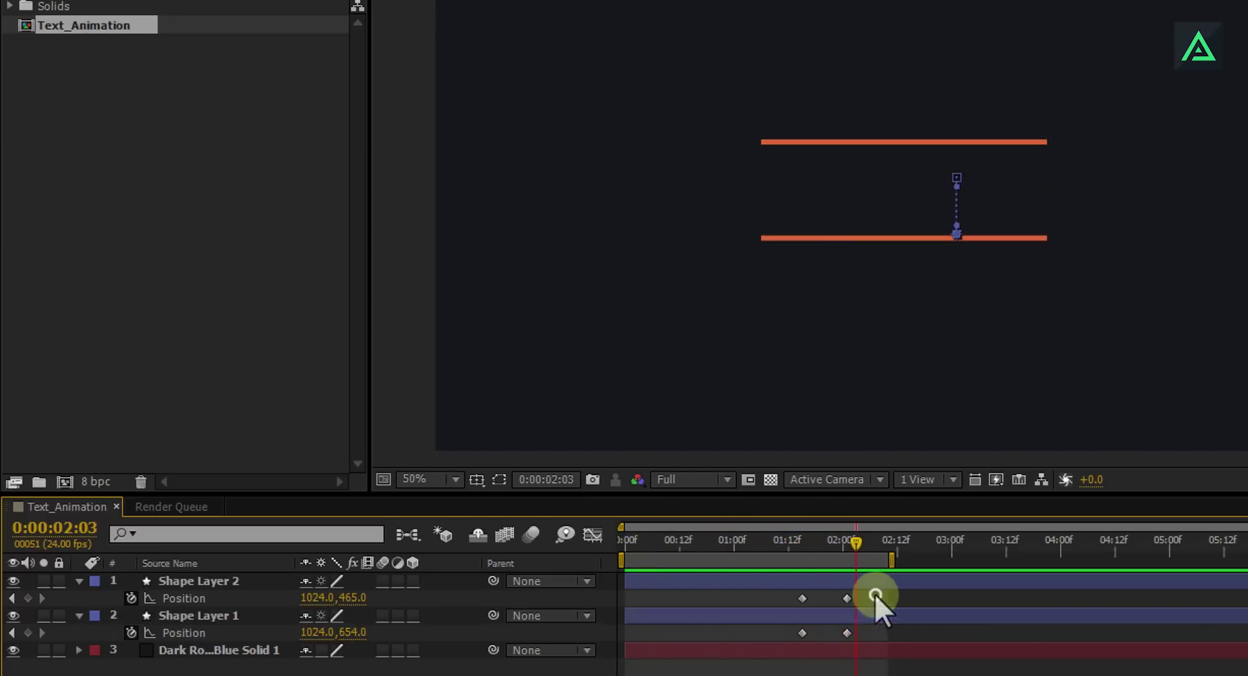
Apply Easy Ease to all four Position keyframes and review the split
{"action": "left_click_drag", "start_coordinate": [872, 594], "coordinate": [781, 646]}
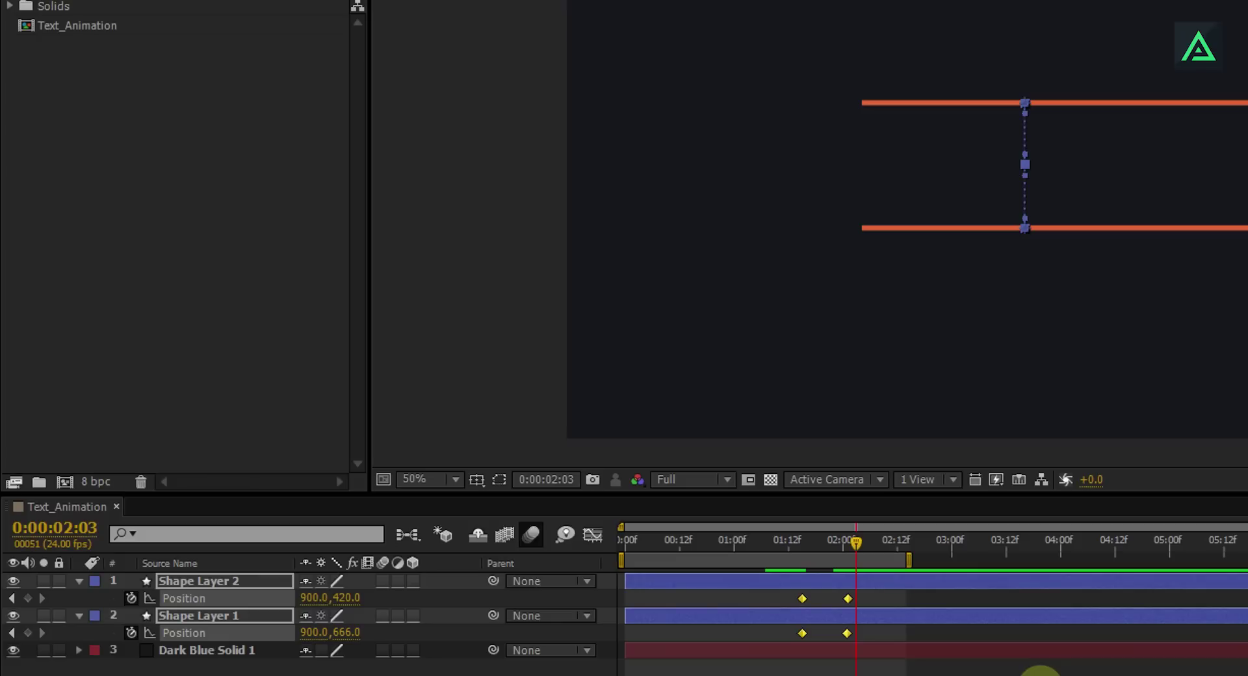
{"action": "right_click", "coordinate": [849, 599]}
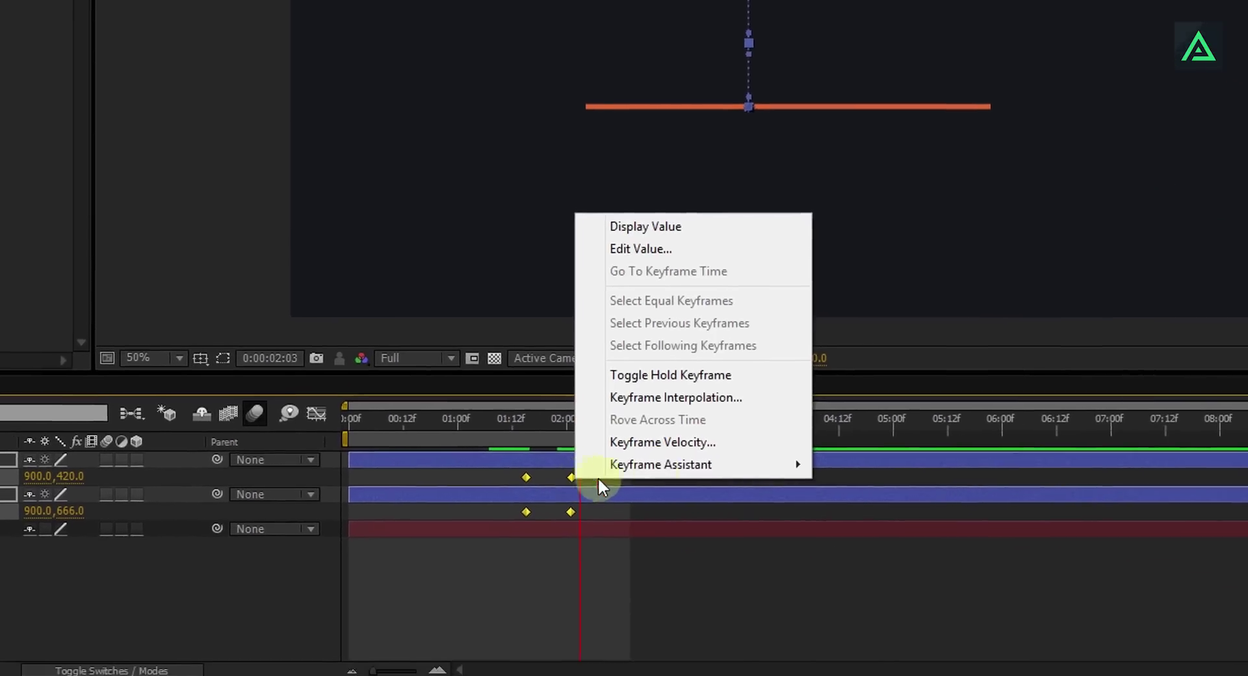
{"action": "mouse_move", "coordinate": [714, 458]}
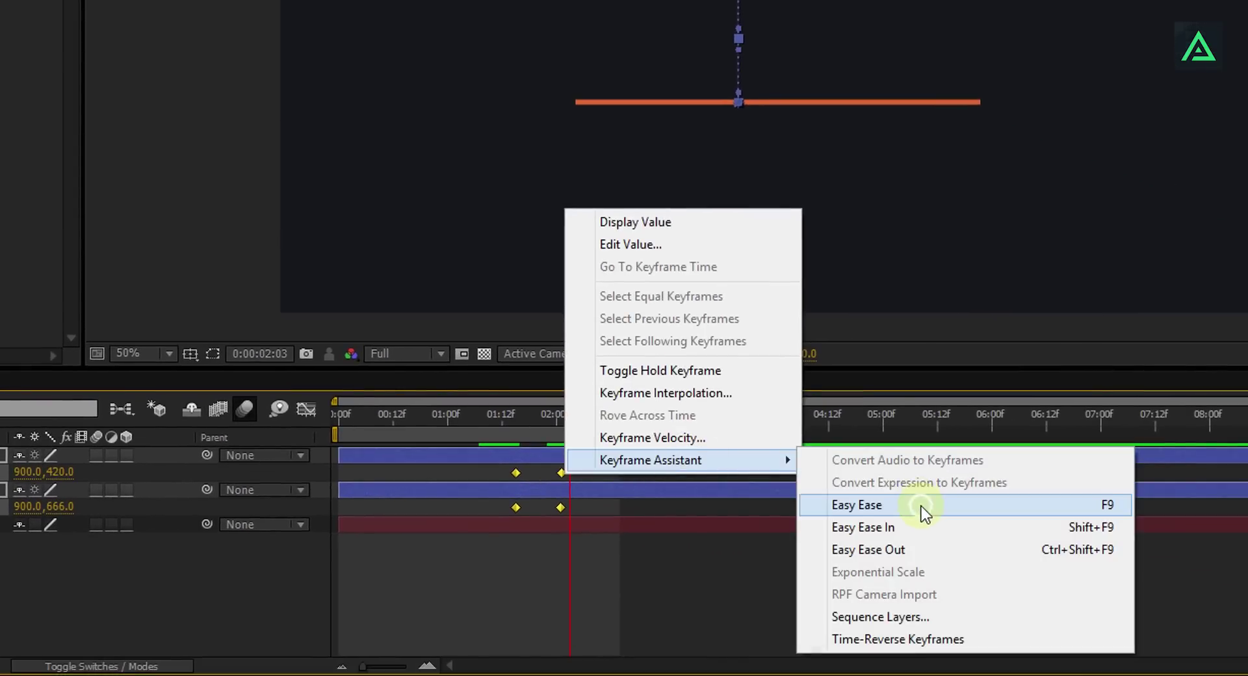
{"action": "left_click", "coordinate": [927, 510]}
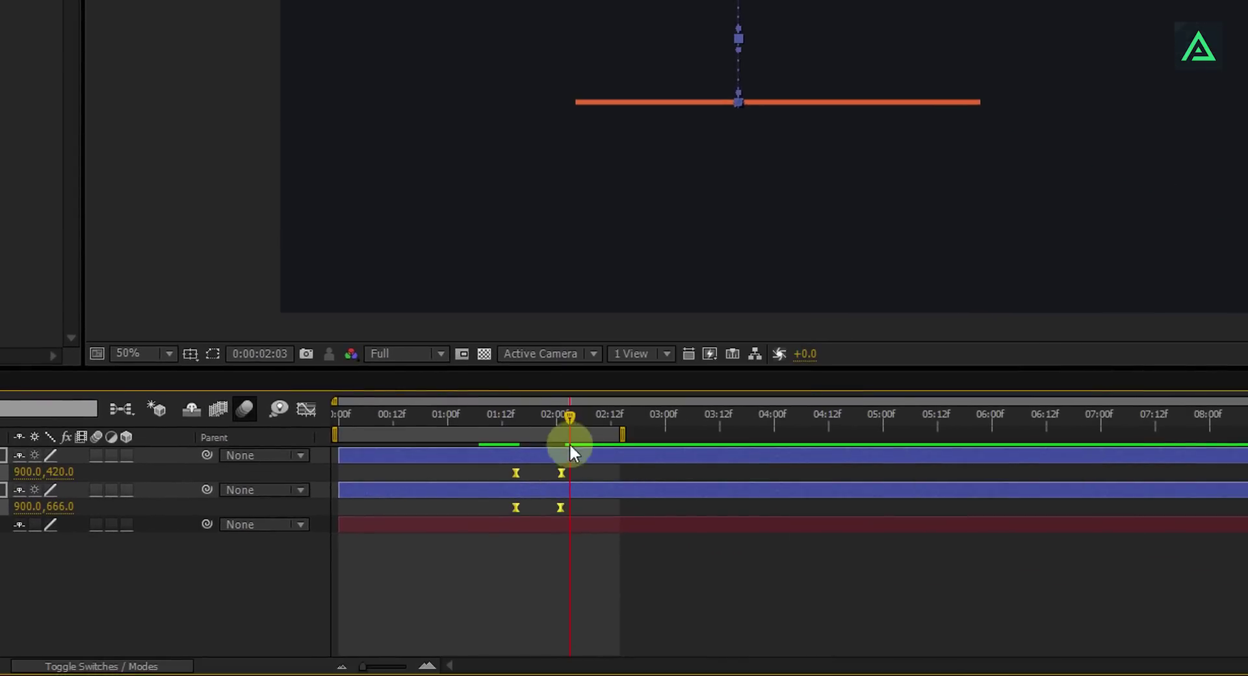
{"action": "left_click_drag", "start_coordinate": [502, 421], "coordinate": [564, 428]}
{"action": "mouse_move", "coordinate": [464, 497]}
{"action": "left_mouse_down"}
{"action": "mouse_move", "coordinate": [412, 502]}
{"action": "mouse_move", "coordinate": [465, 504]}
{"action": "left_mouse_up"}
{"action": "left_click", "coordinate": [165, 643]}
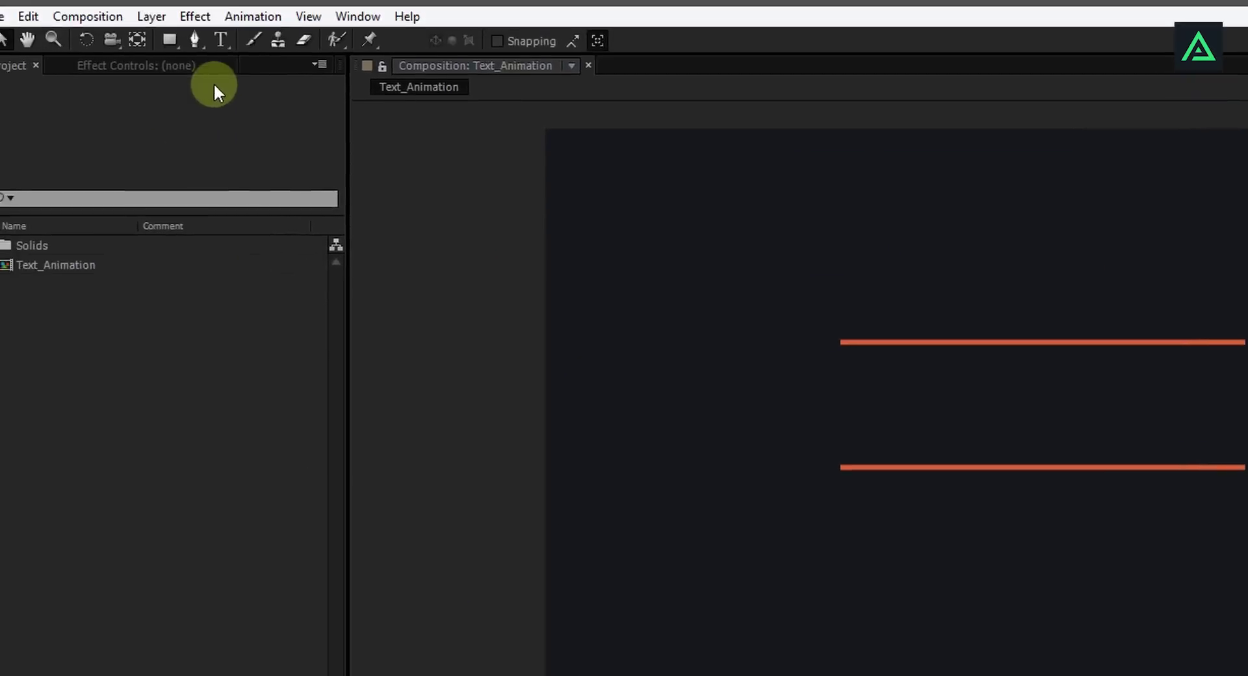
Type a two-line text layer reading MOTION / GRAPHICS between the lines and select GRAPHICS
{"action": "left_click", "coordinate": [221, 40]}
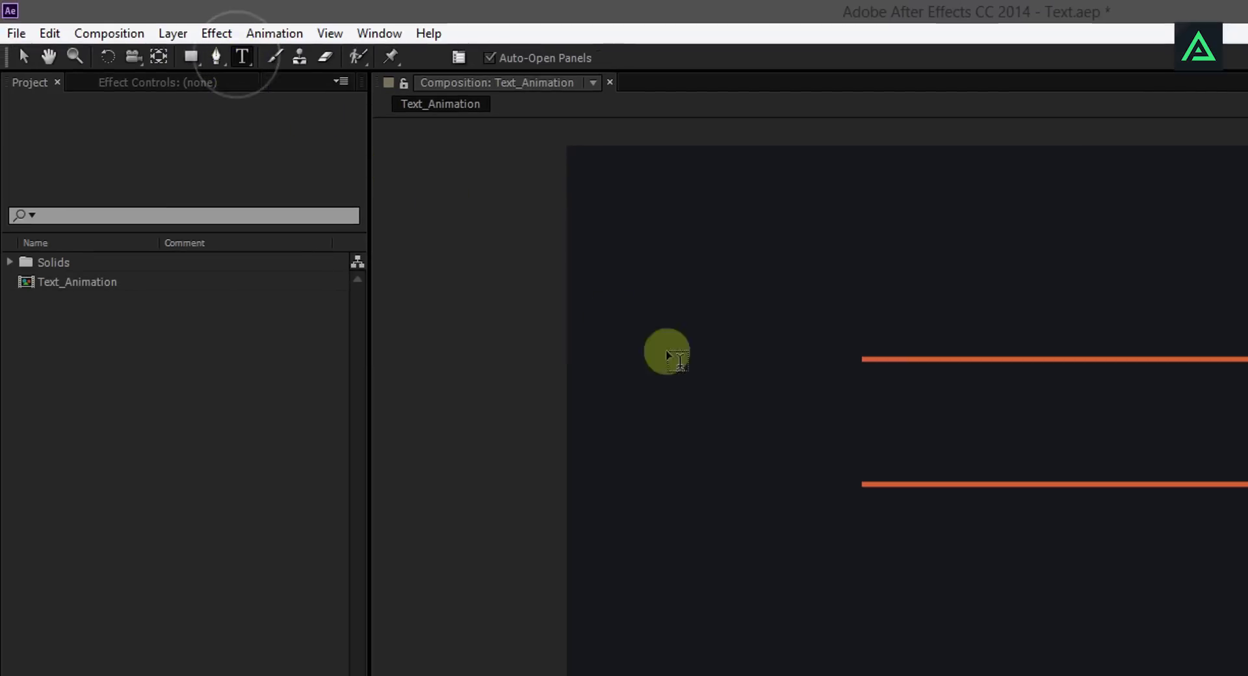
{"action": "left_click", "coordinate": [942, 406]}
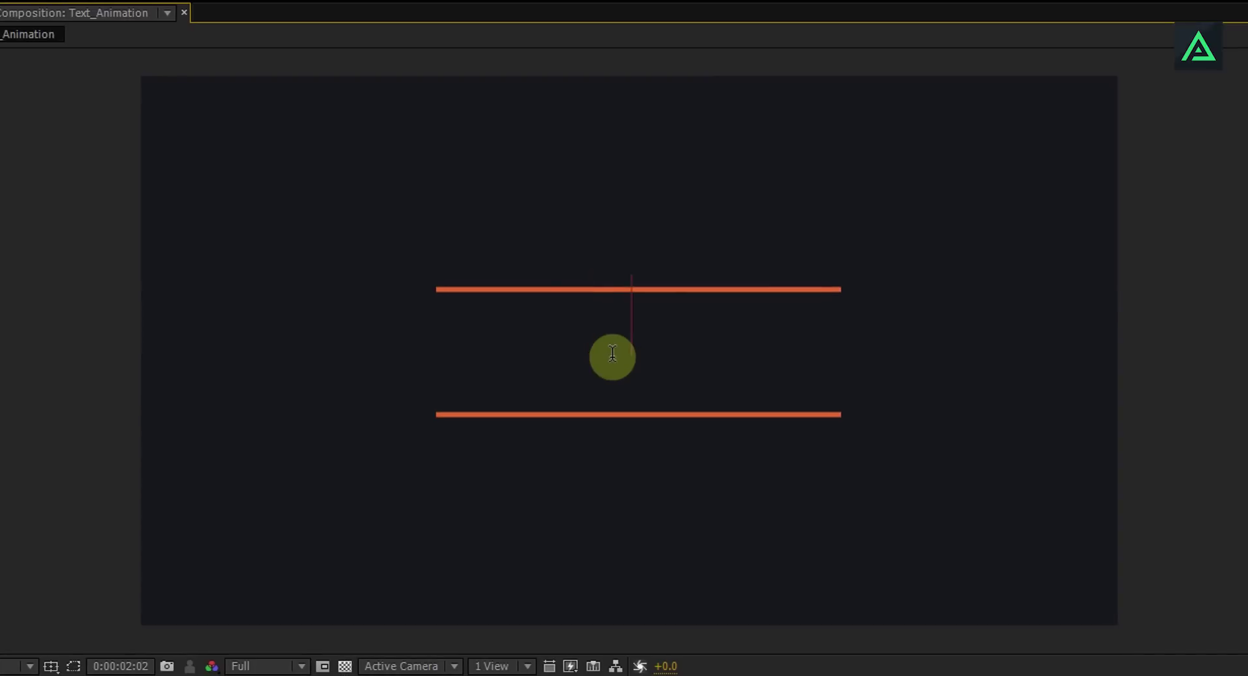
{"action": "type", "text": "MOTION"}
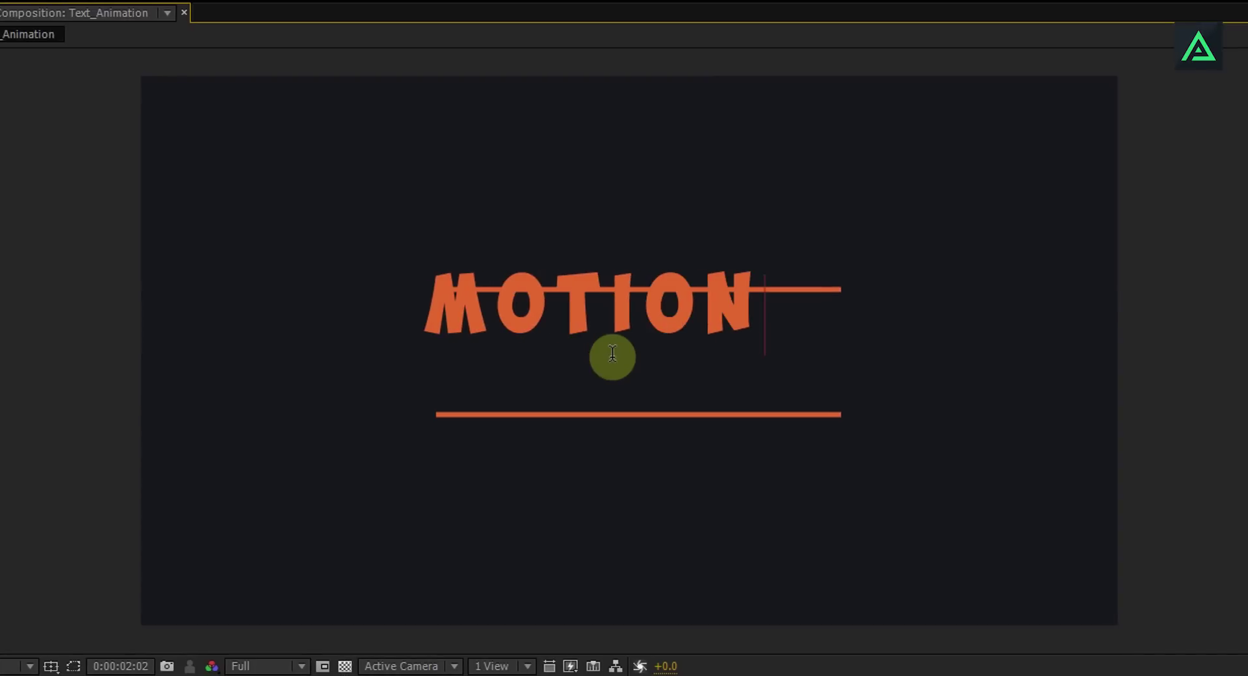
{"action": "key", "text": "Return"}
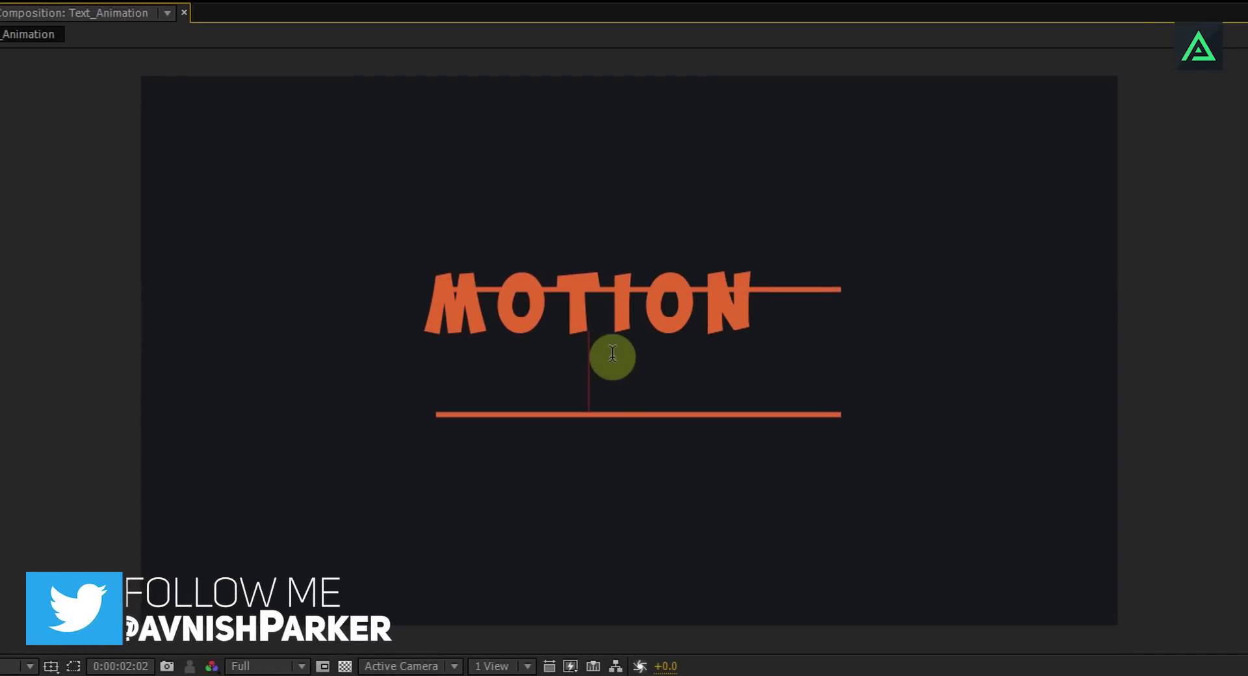
{"action": "type", "text": "GRA"}
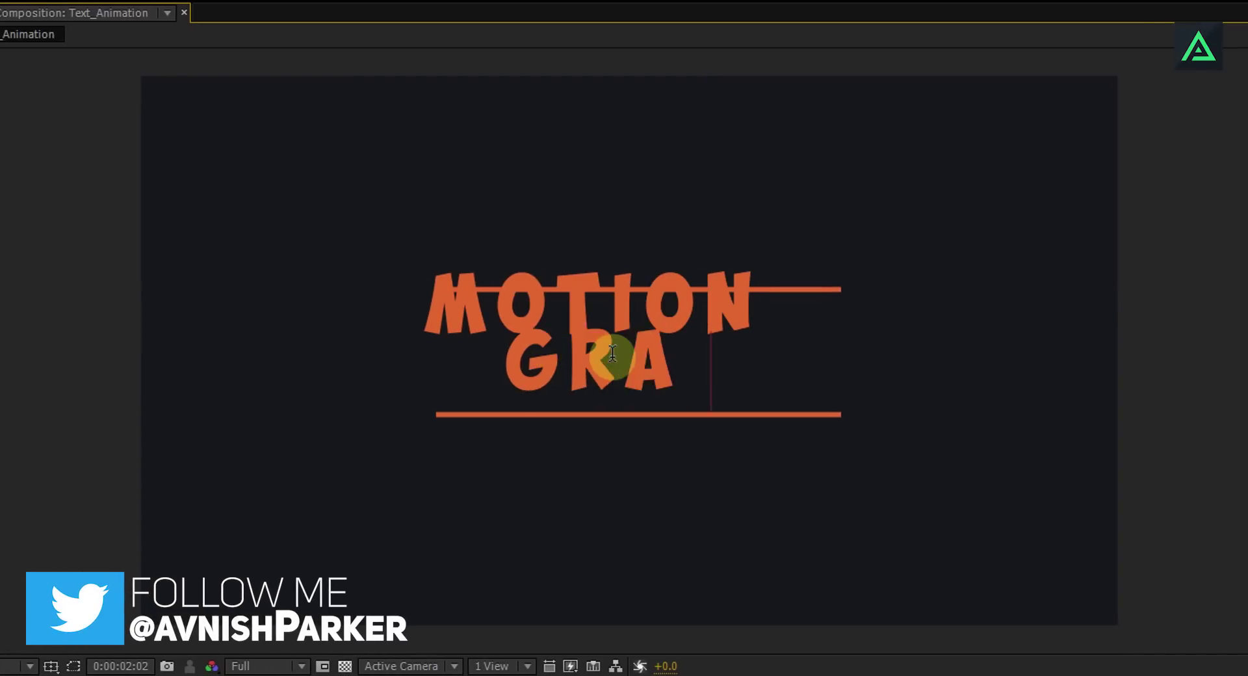
{"action": "type", "text": "PHICS"}
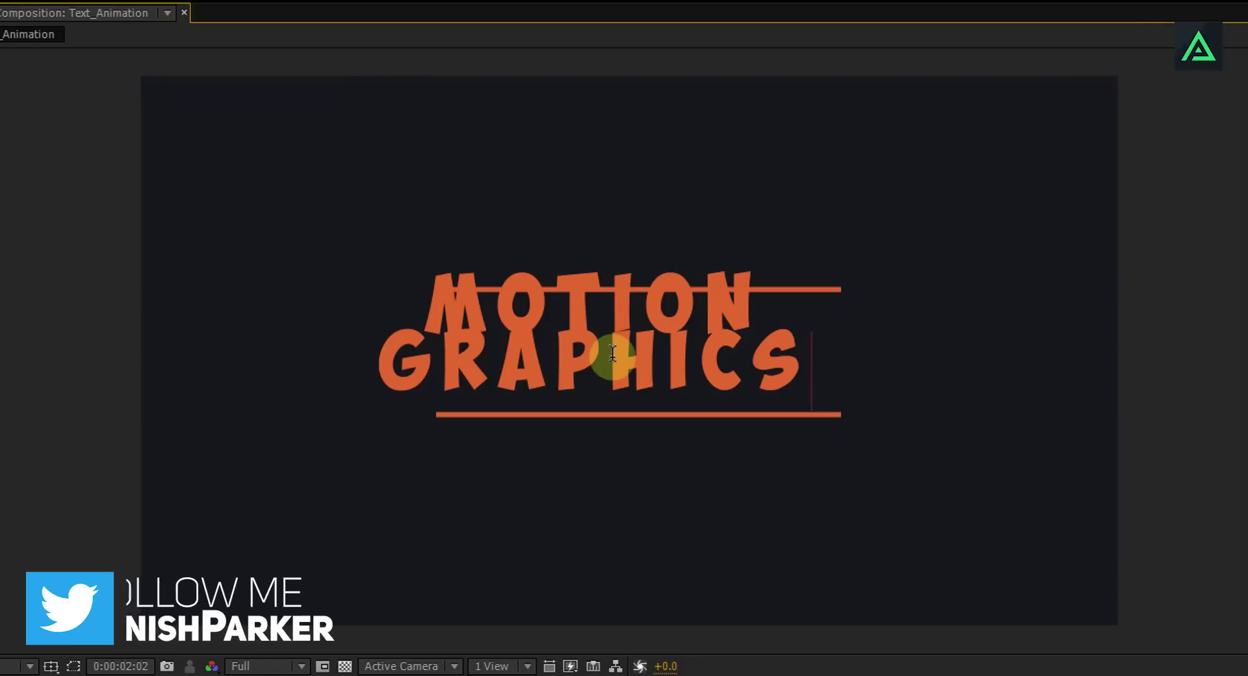
{"action": "left_click_drag", "start_coordinate": [378, 363], "coordinate": [777, 359]}
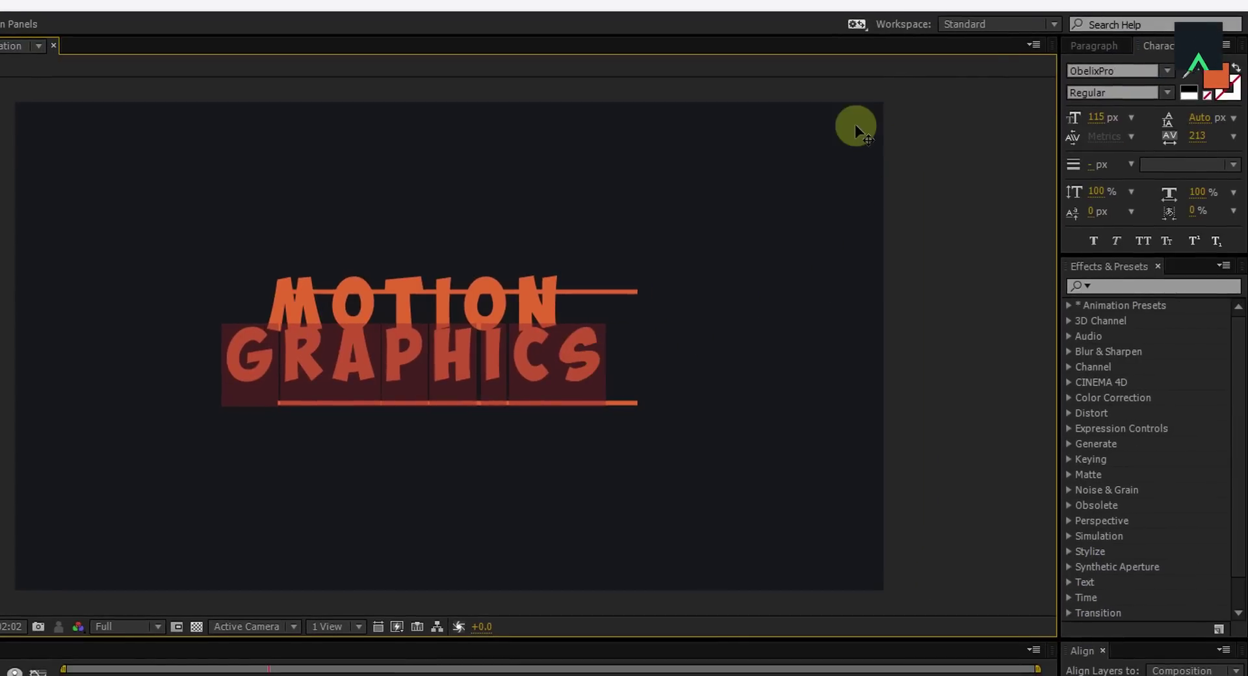
Set GRAPHICS in the Lemon/Milk font and adjust its tracking to 194
{"action": "left_click", "coordinate": [1137, 70]}
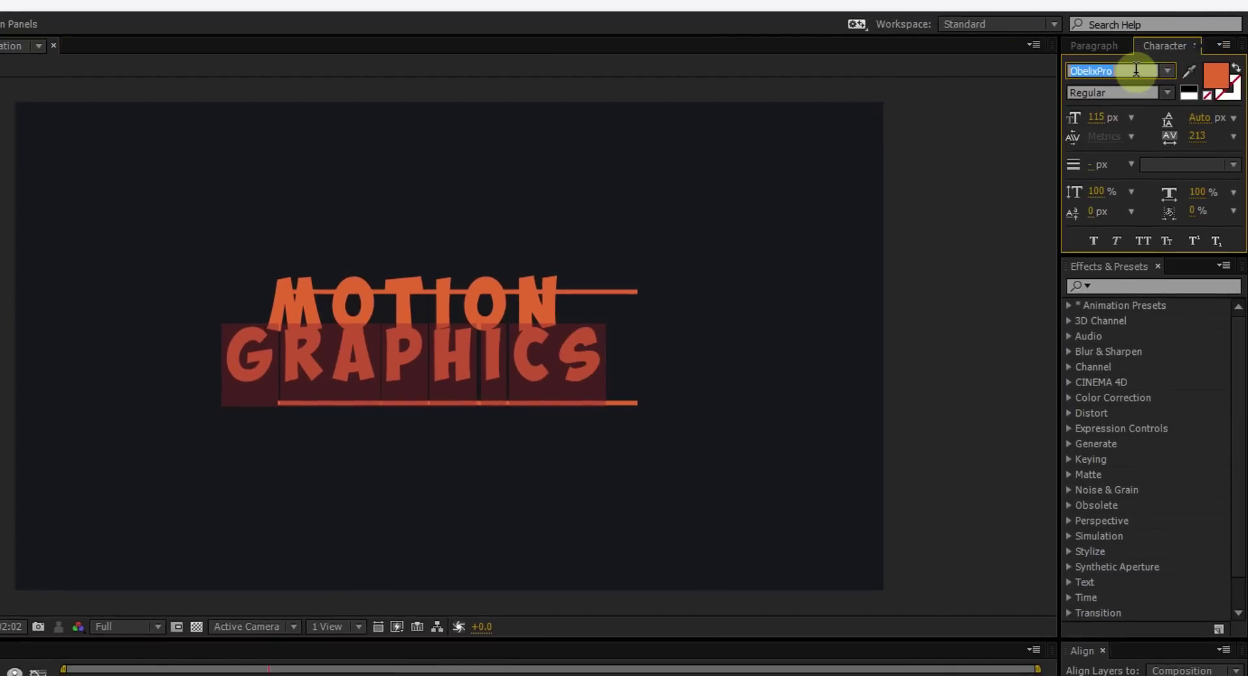
{"action": "type", "text": "Lemon/Milk"}
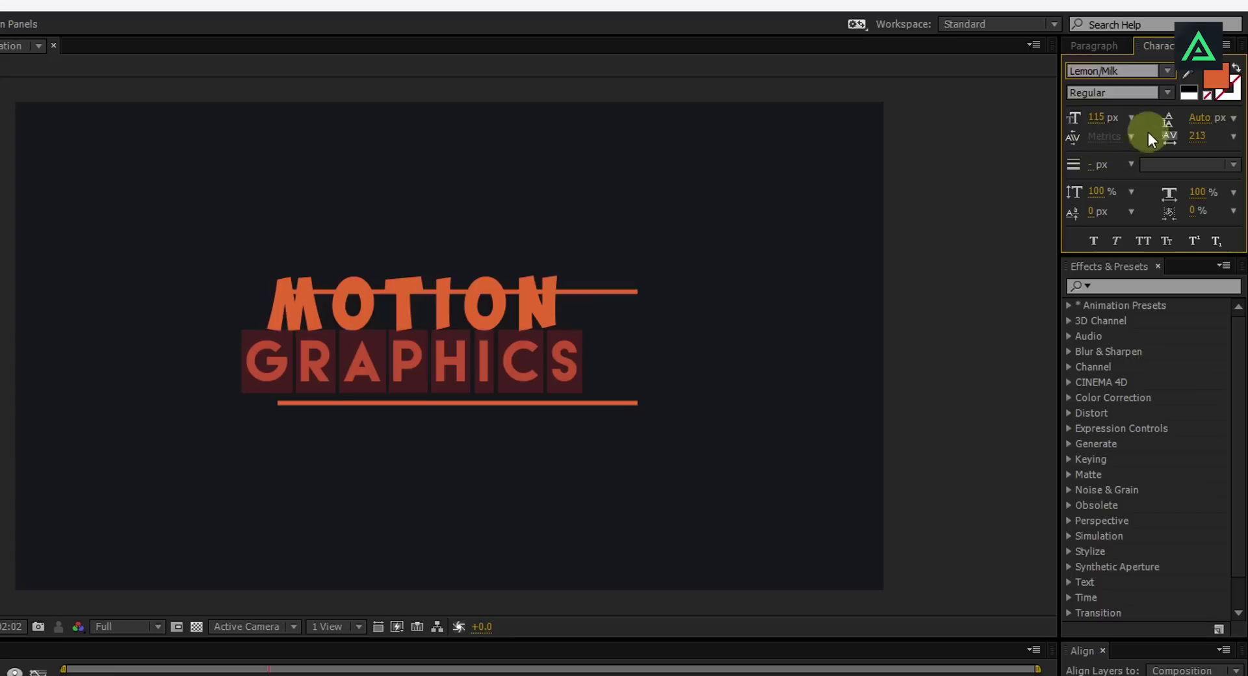
{"action": "left_click_drag", "start_coordinate": [1196, 140], "coordinate": [1238, 151]}
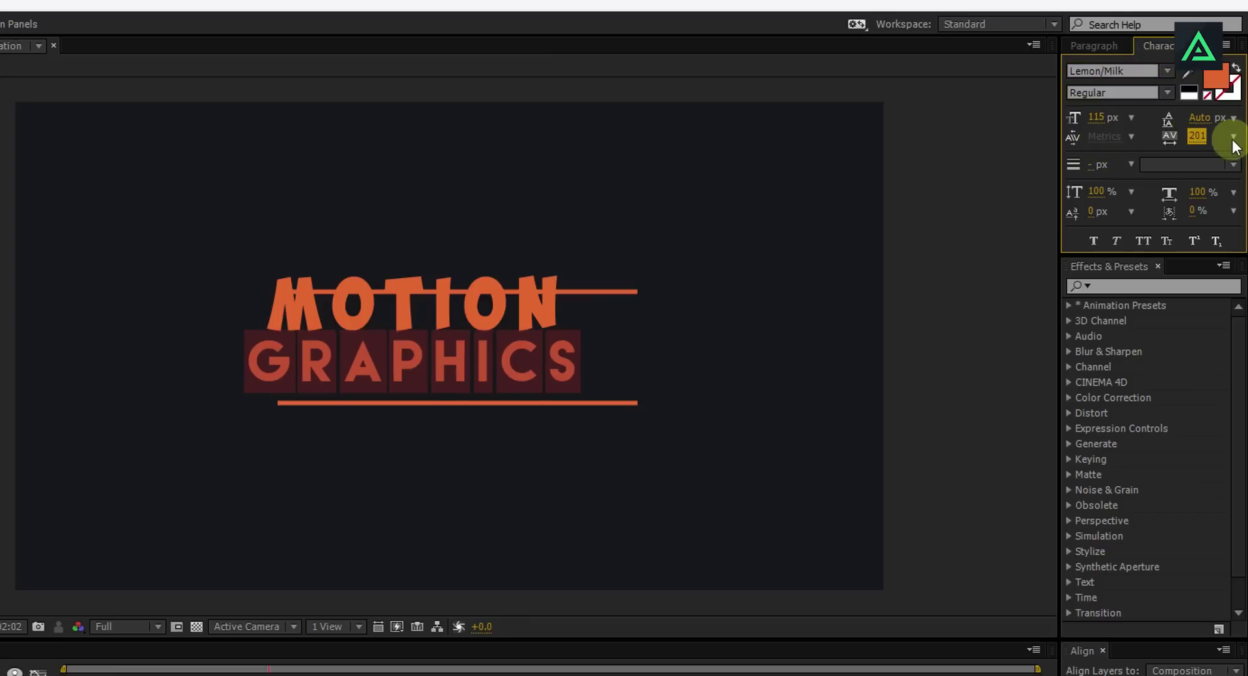
{"action": "left_click", "coordinate": [1232, 138]}
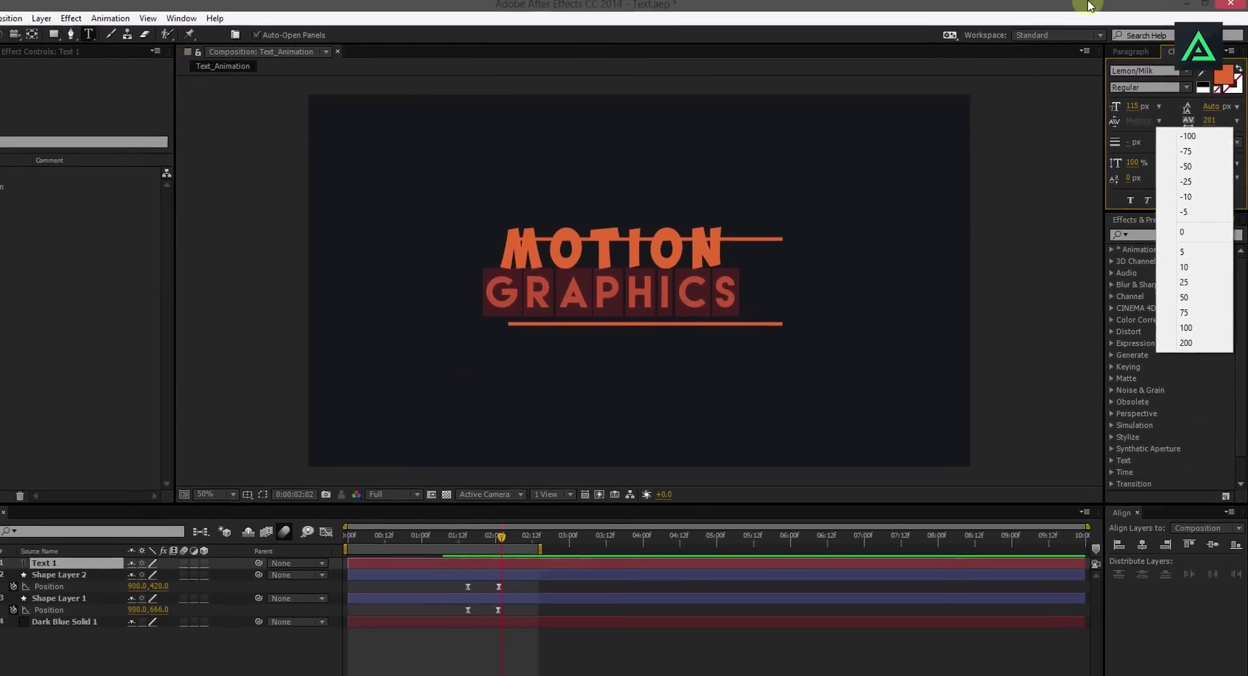
{"action": "left_click_drag", "start_coordinate": [1203, 121], "coordinate": [1178, 128]}
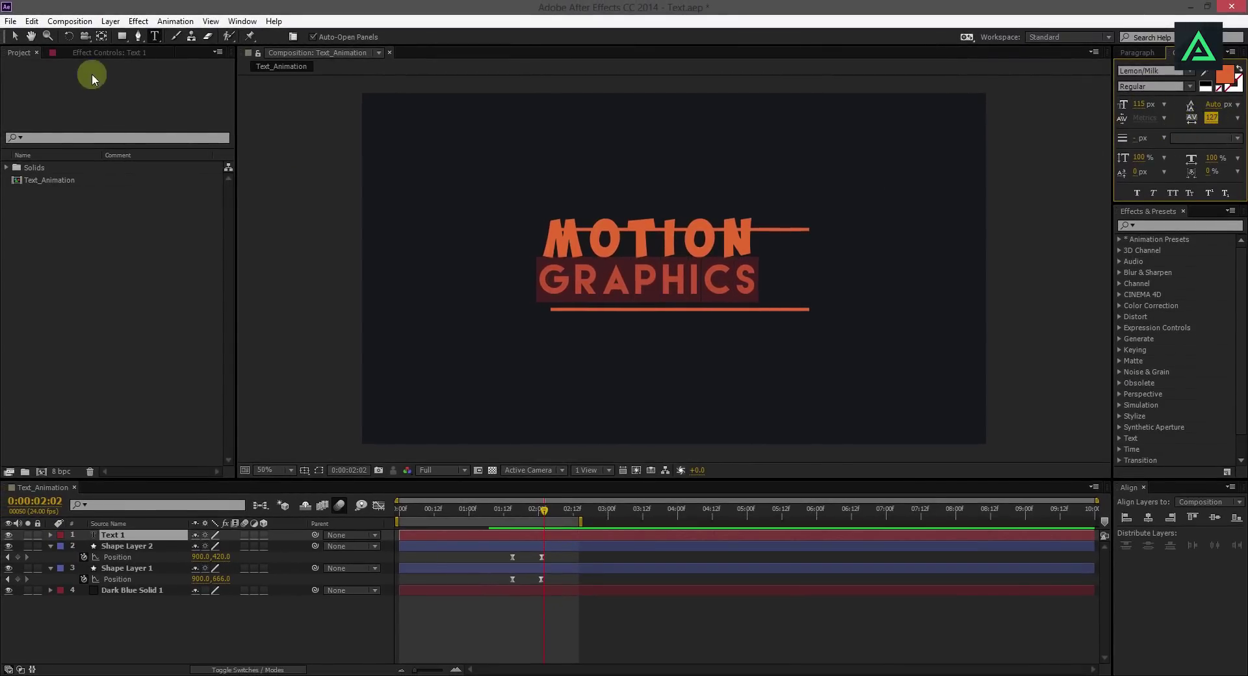
Reposition the title between the lines and shrink its font to about 97 px
{"action": "left_click", "coordinate": [17, 41]}
{"action": "left_click_drag", "start_coordinate": [704, 255], "coordinate": [735, 270]}
{"action": "left_click", "coordinate": [1142, 120]}
{"action": "left_click_drag", "start_coordinate": [1141, 109], "coordinate": [1130, 114]}
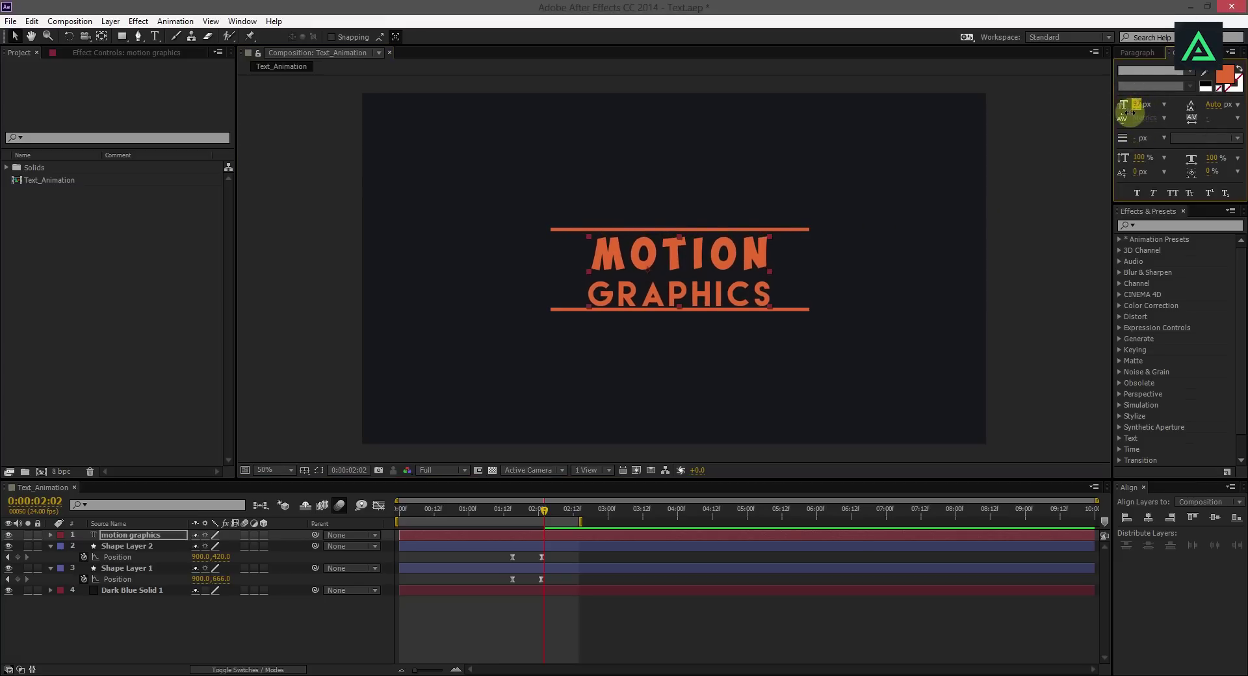
Reduce the leading on the second line so it sits closer, then preview
{"action": "double_click", "coordinate": [672, 298]}
{"action": "left_click_drag", "start_coordinate": [579, 293], "coordinate": [800, 292]}
{"action": "left_click_drag", "start_coordinate": [1213, 105], "coordinate": [1209, 115]}
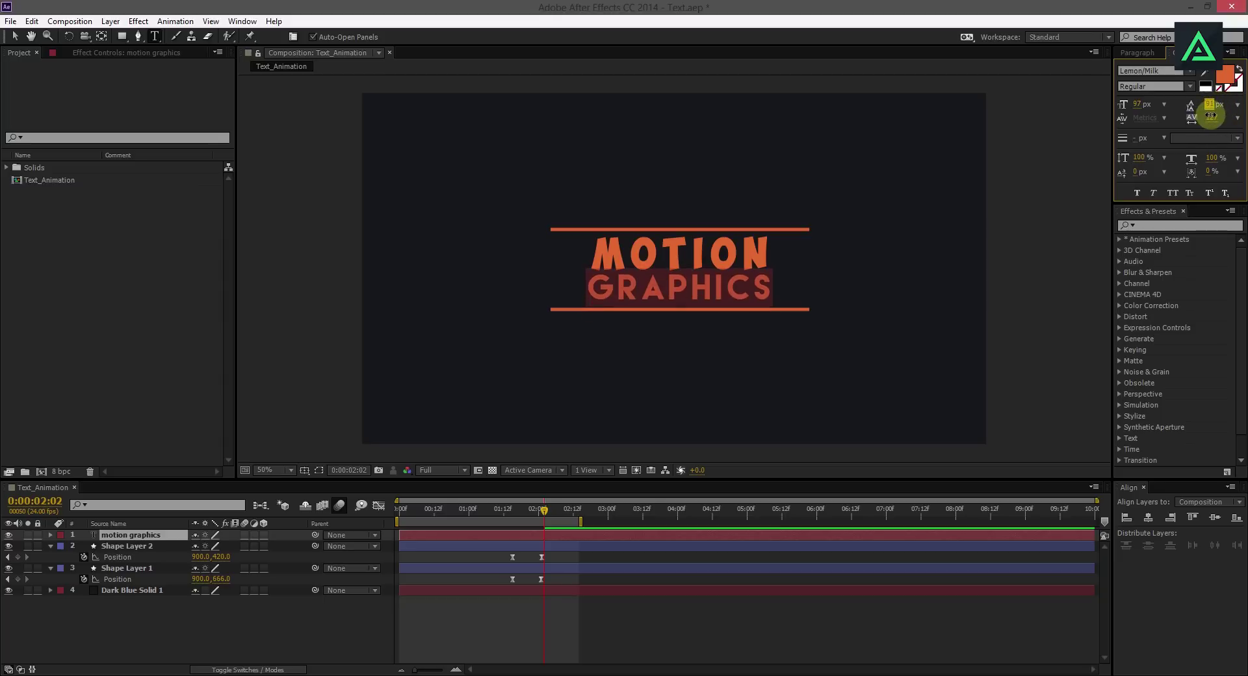
{"action": "left_click", "coordinate": [15, 35]}
{"action": "left_click", "coordinate": [715, 263]}
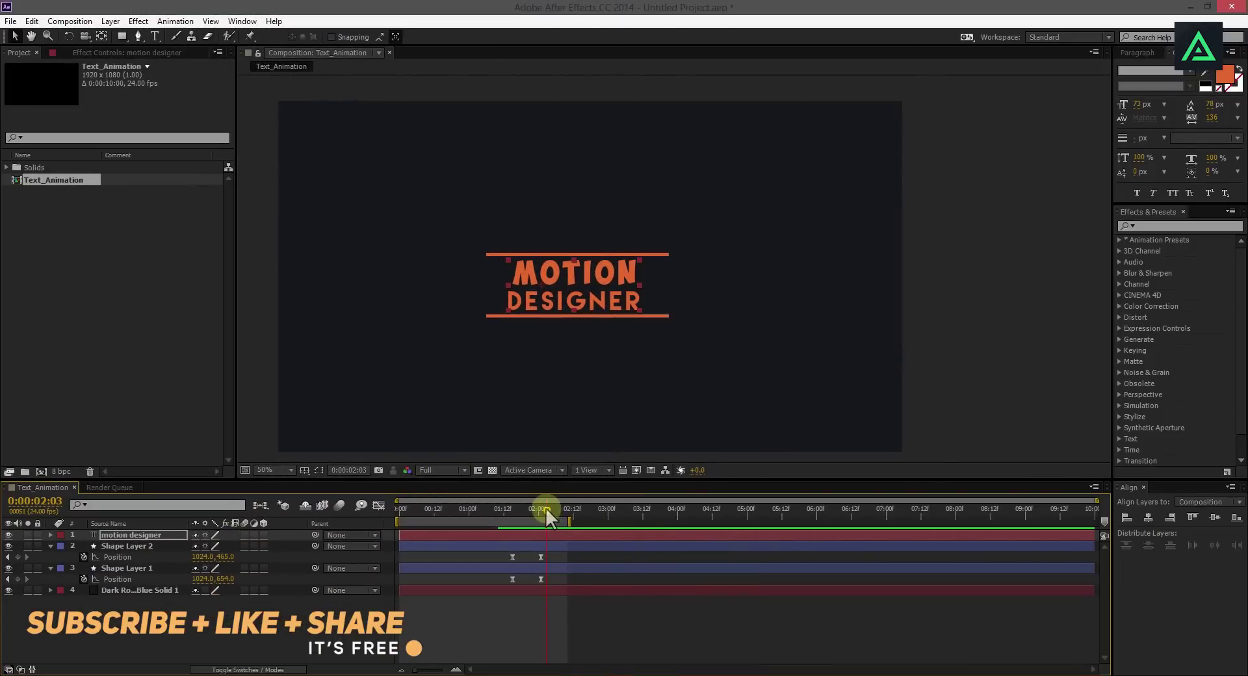
{"action": "left_click_drag", "start_coordinate": [545, 508], "coordinate": [512, 513]}
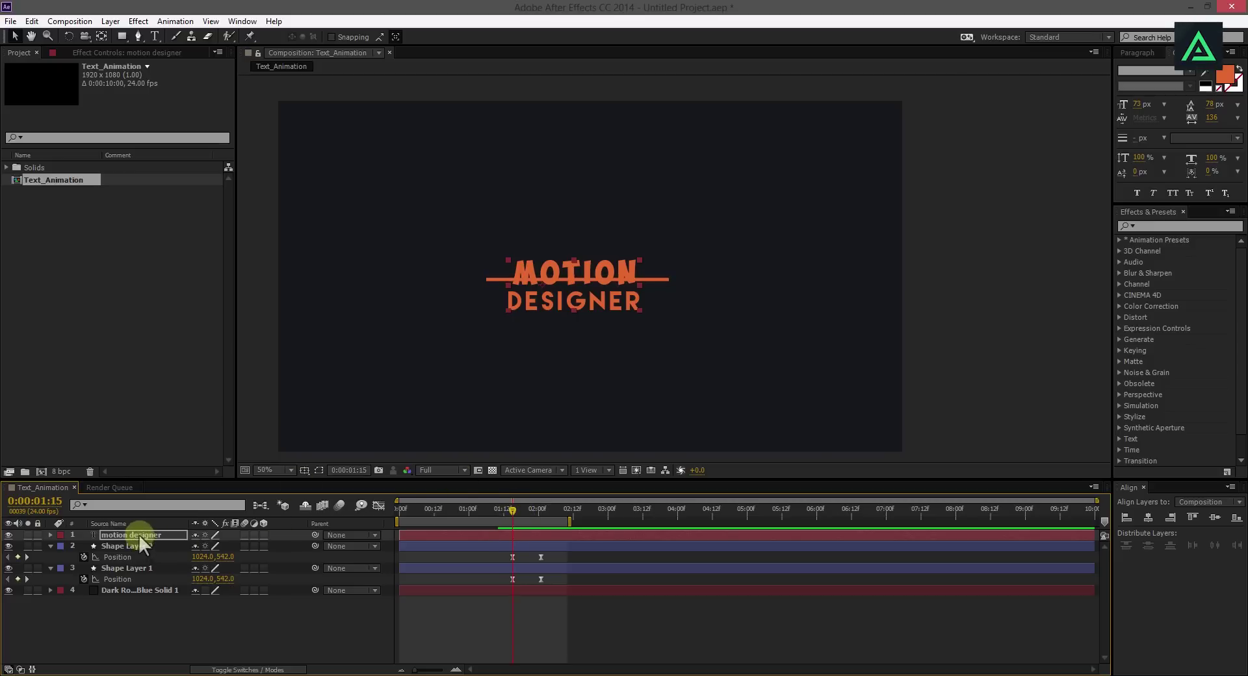
{"action": "scroll", "coordinate": [585, 248], "scroll_direction": "up", "scroll_amount": 2}
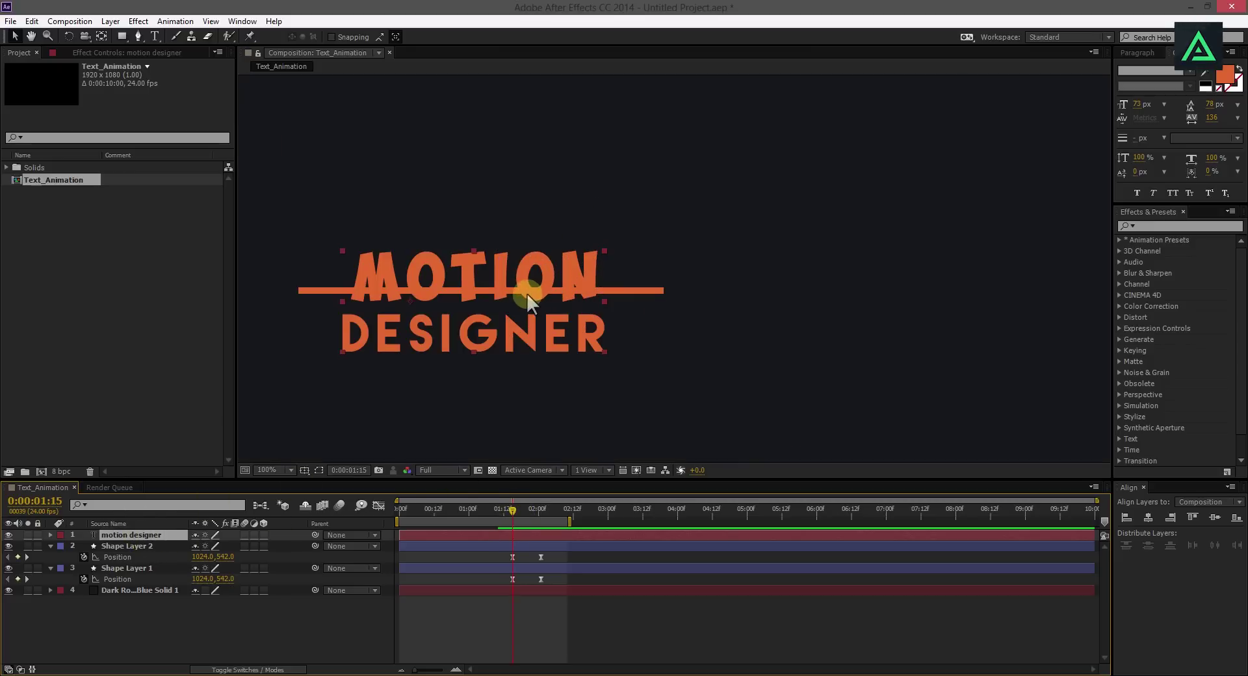
{"action": "key", "text": "h"}
{"action": "left_click_drag", "start_coordinate": [527, 293], "coordinate": [659, 295]}
{"action": "left_click_drag", "start_coordinate": [513, 510], "coordinate": [544, 536]}
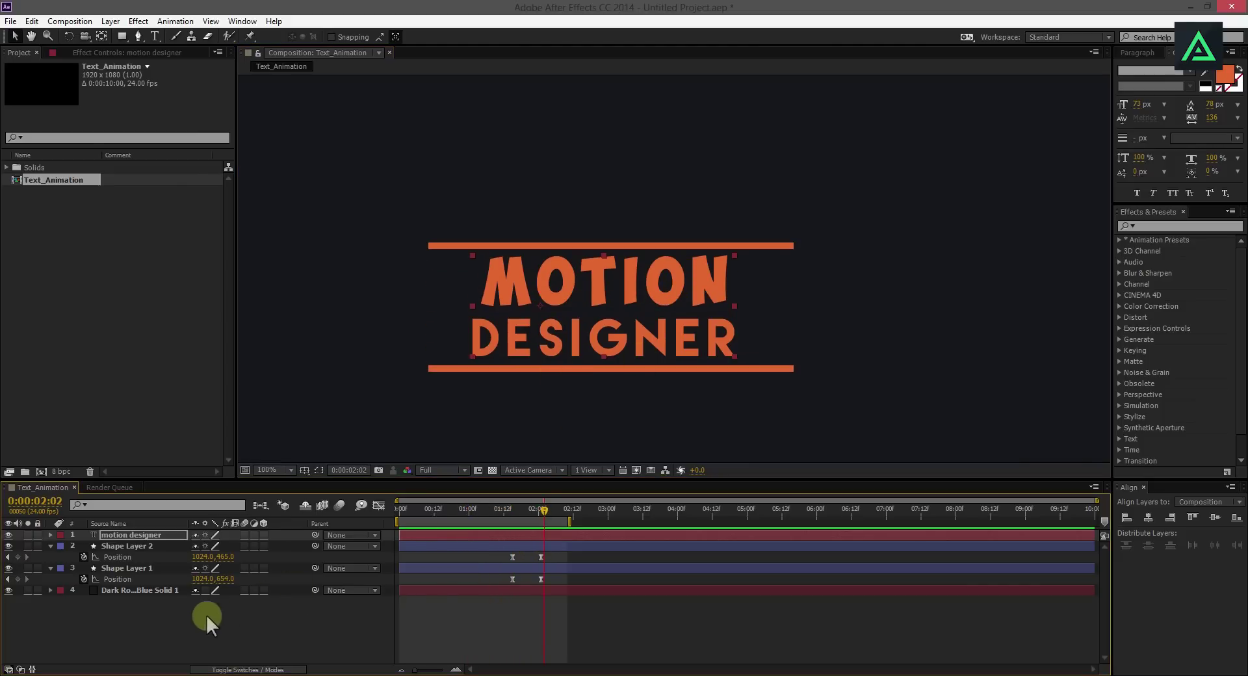
{"action": "left_click", "coordinate": [178, 615]}
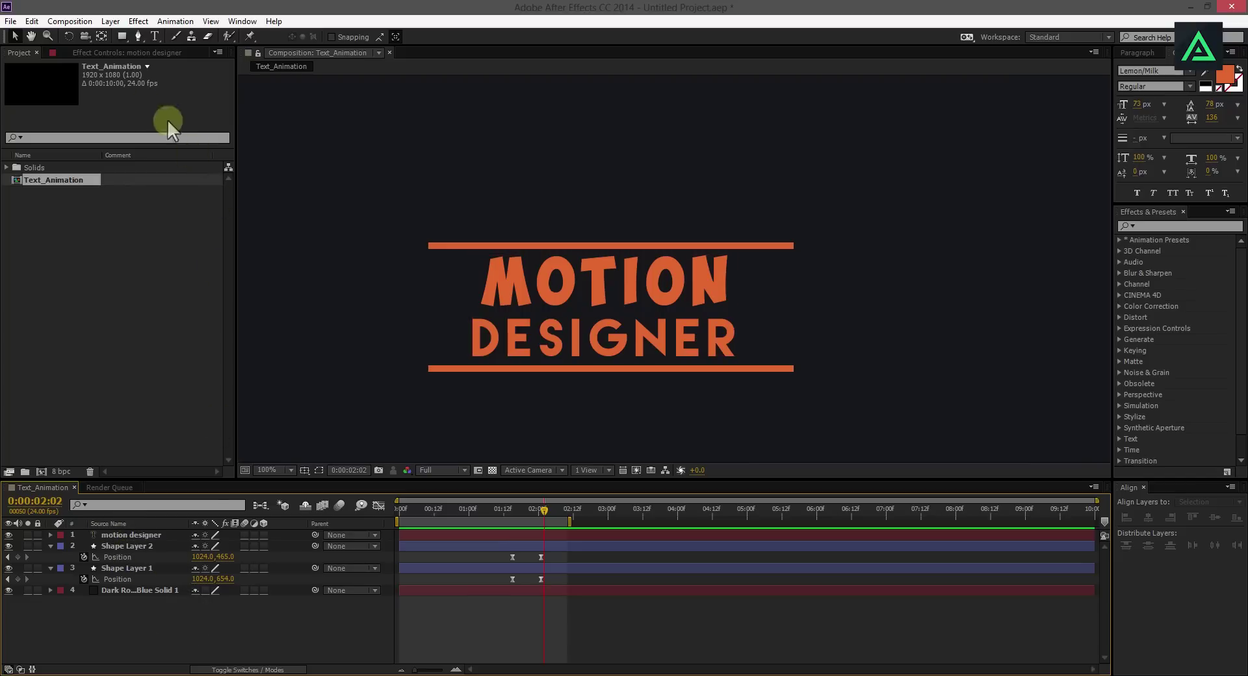
Draw a black rectangle over the title and set its stroke to None
{"action": "left_click", "coordinate": [121, 35]}
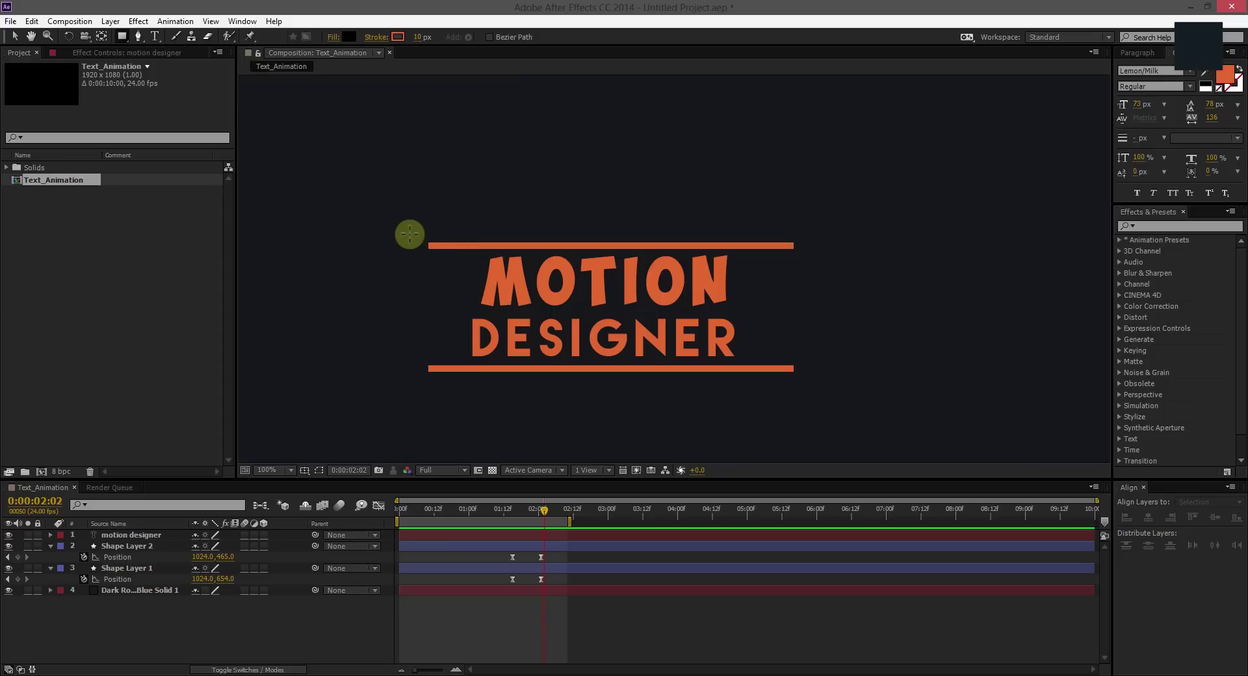
{"action": "left_click_drag", "start_coordinate": [410, 234], "coordinate": [817, 383]}
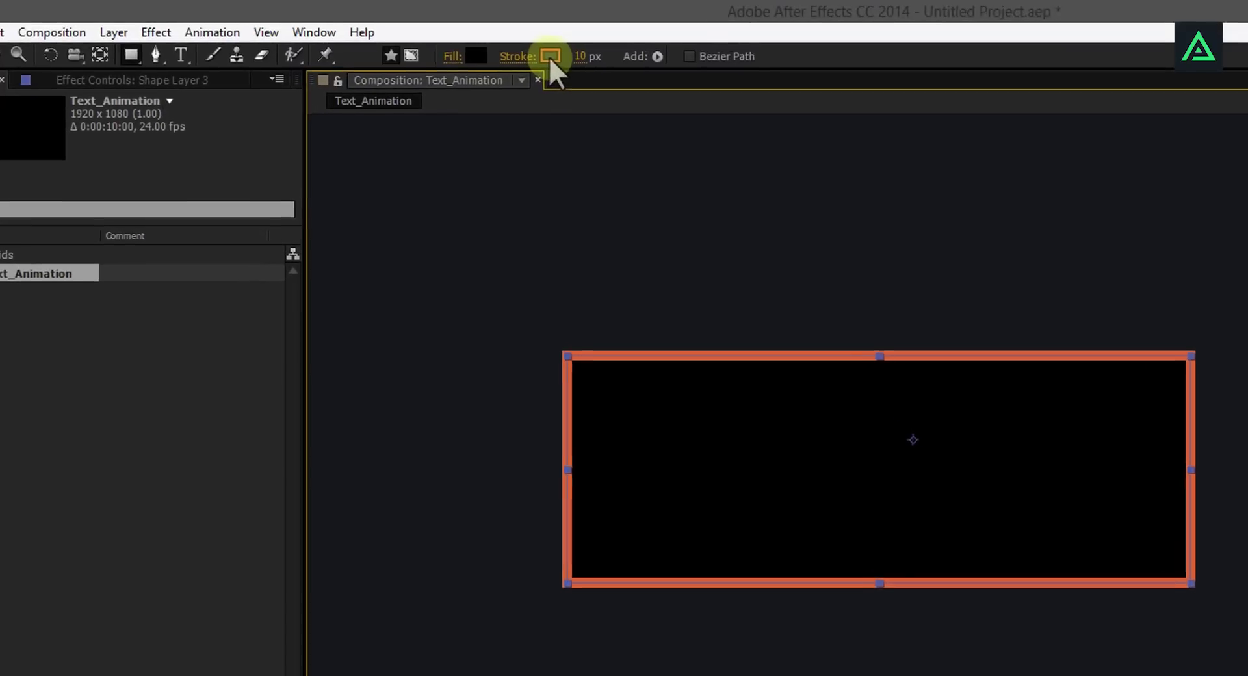
{"action": "left_click", "coordinate": [550, 56]}
{"action": "left_click", "coordinate": [641, 167]}
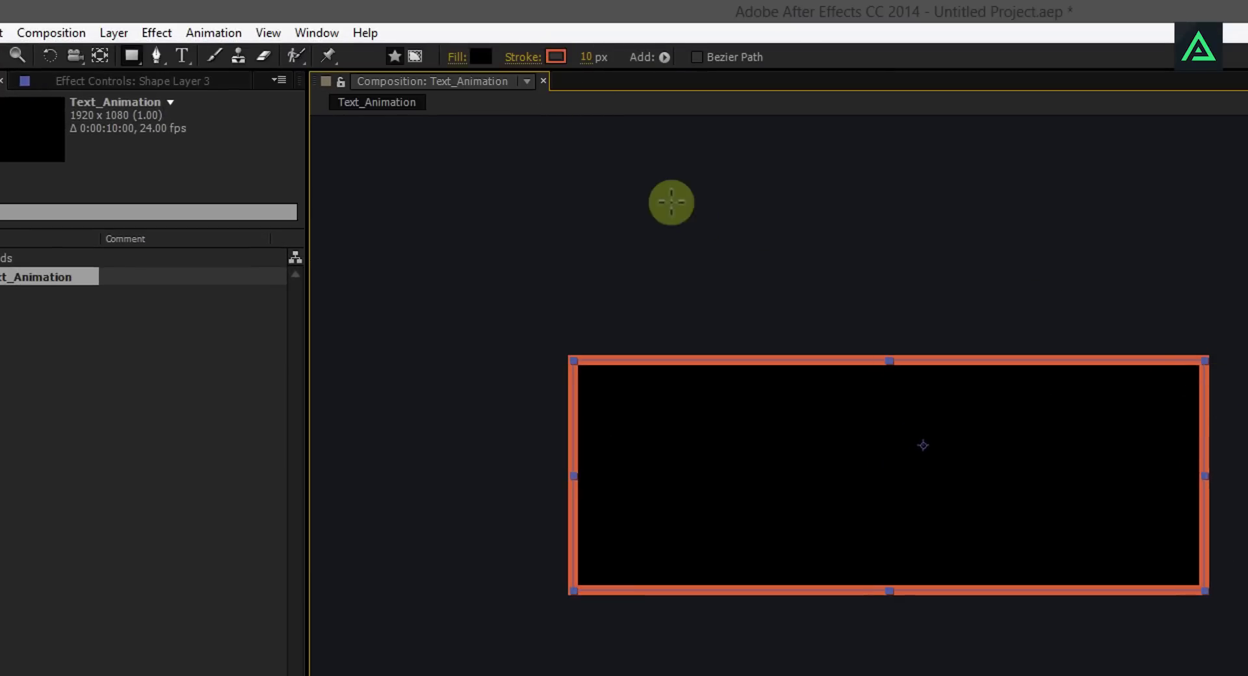
{"action": "left_click", "coordinate": [524, 57]}
{"action": "left_click", "coordinate": [942, 448]}
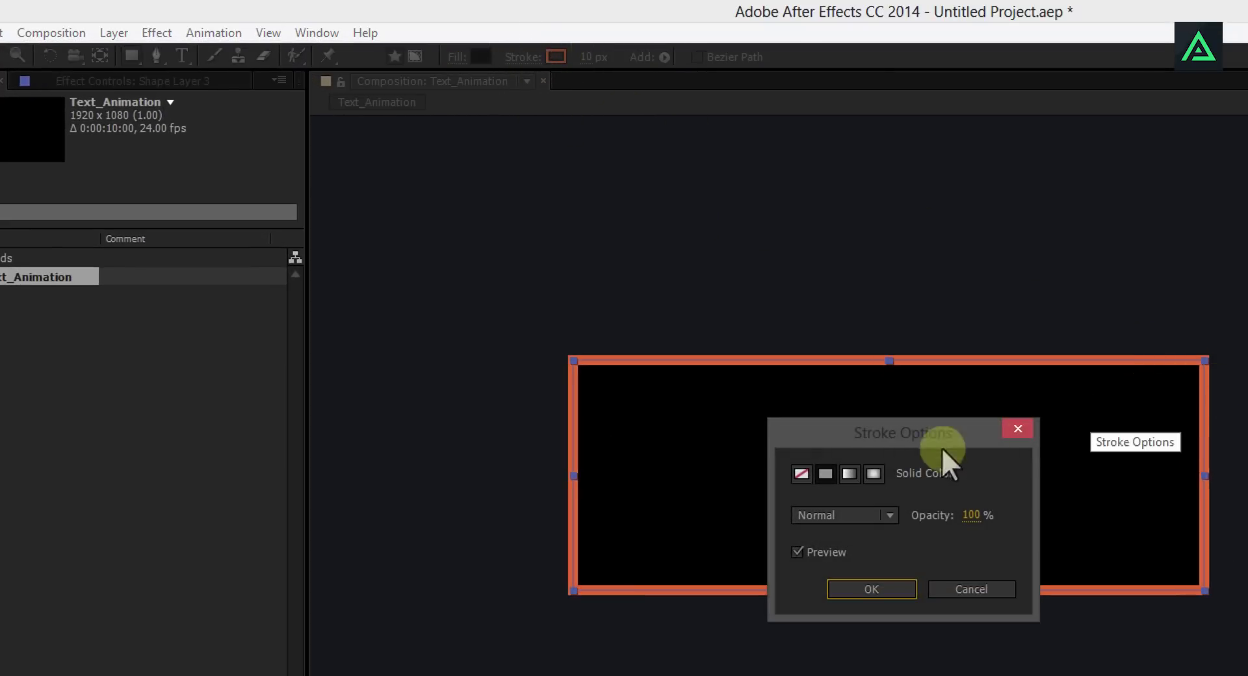
{"action": "left_click", "coordinate": [797, 474]}
{"action": "left_click", "coordinate": [857, 592]}
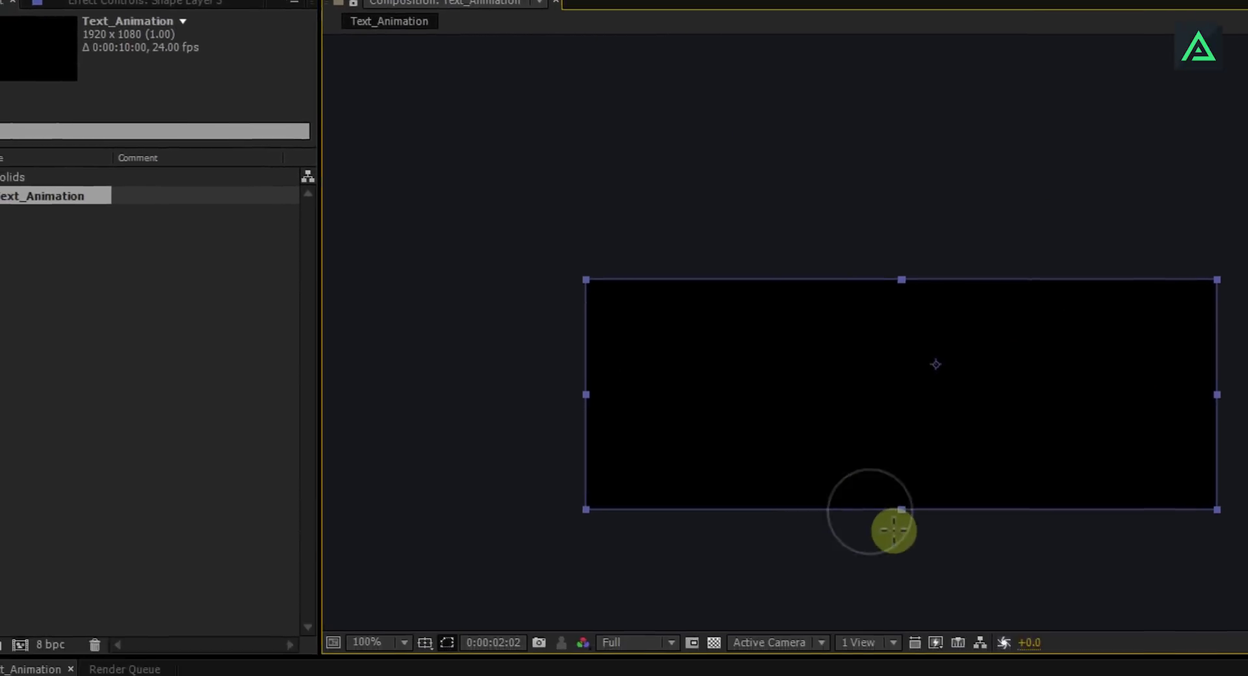
Unlink Shape Layer 3's Scale and add a Scale keyframe at 0:00:01:21
{"action": "key", "text": "Return"}
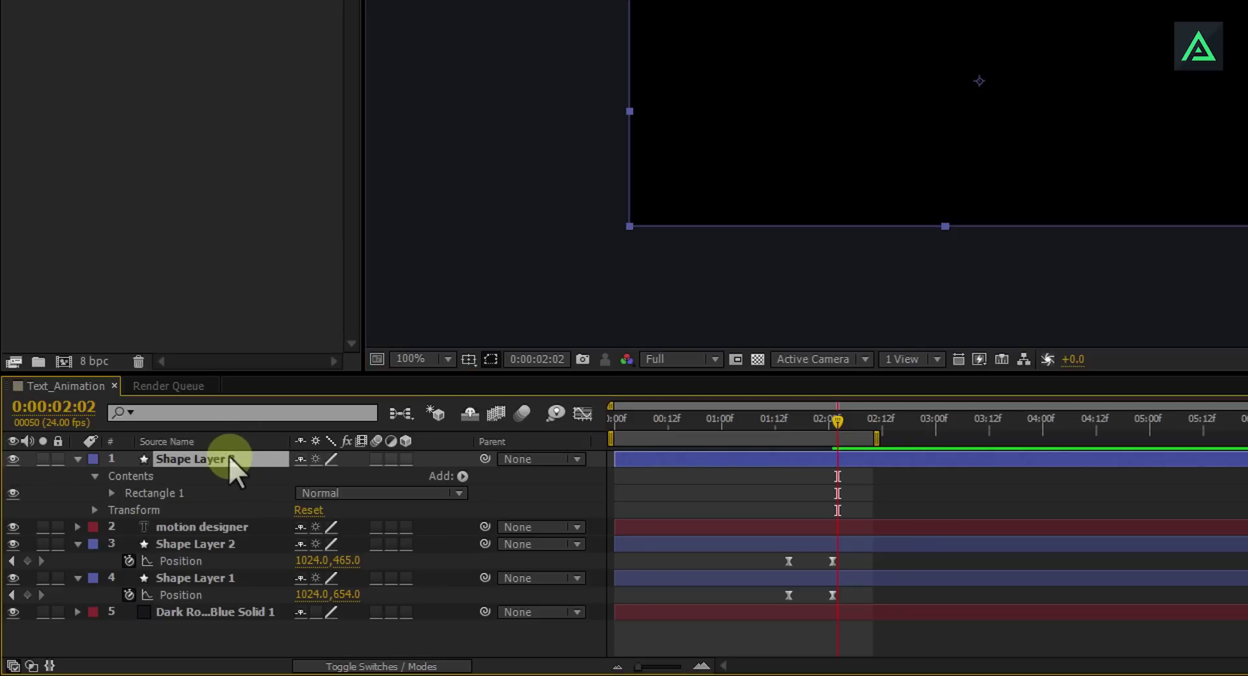
{"action": "left_click", "coordinate": [94, 510]}
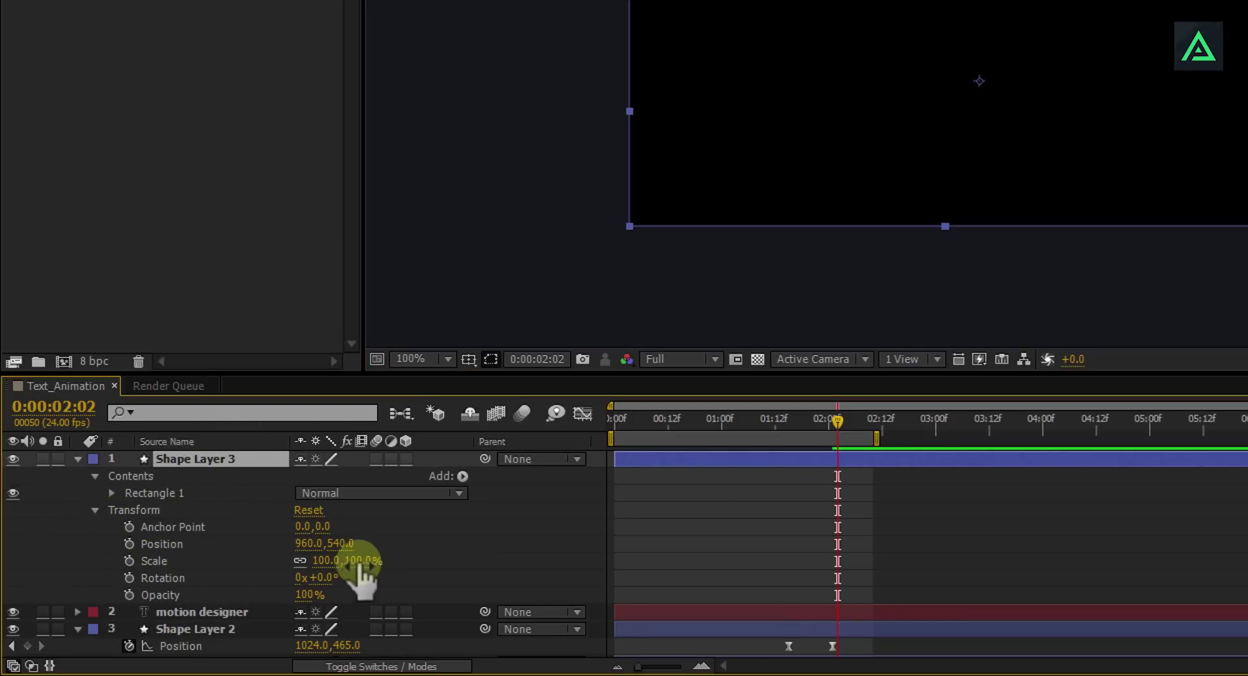
{"action": "left_click", "coordinate": [300, 560]}
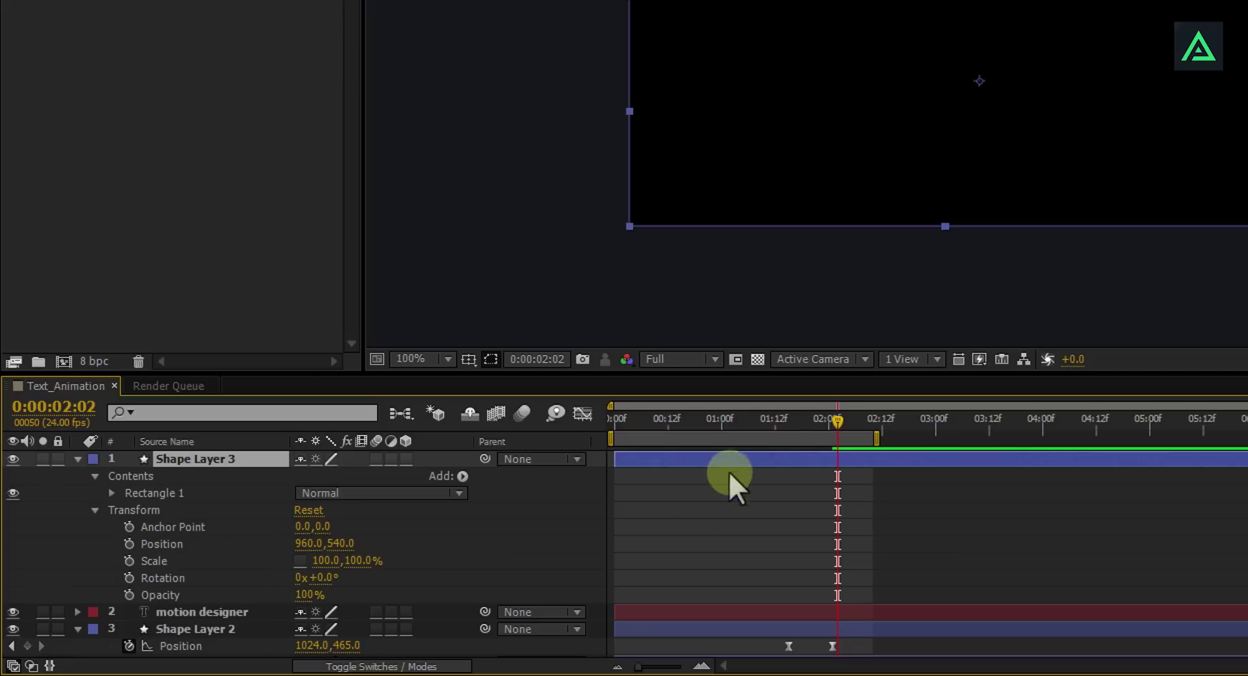
{"action": "left_click", "coordinate": [835, 421]}
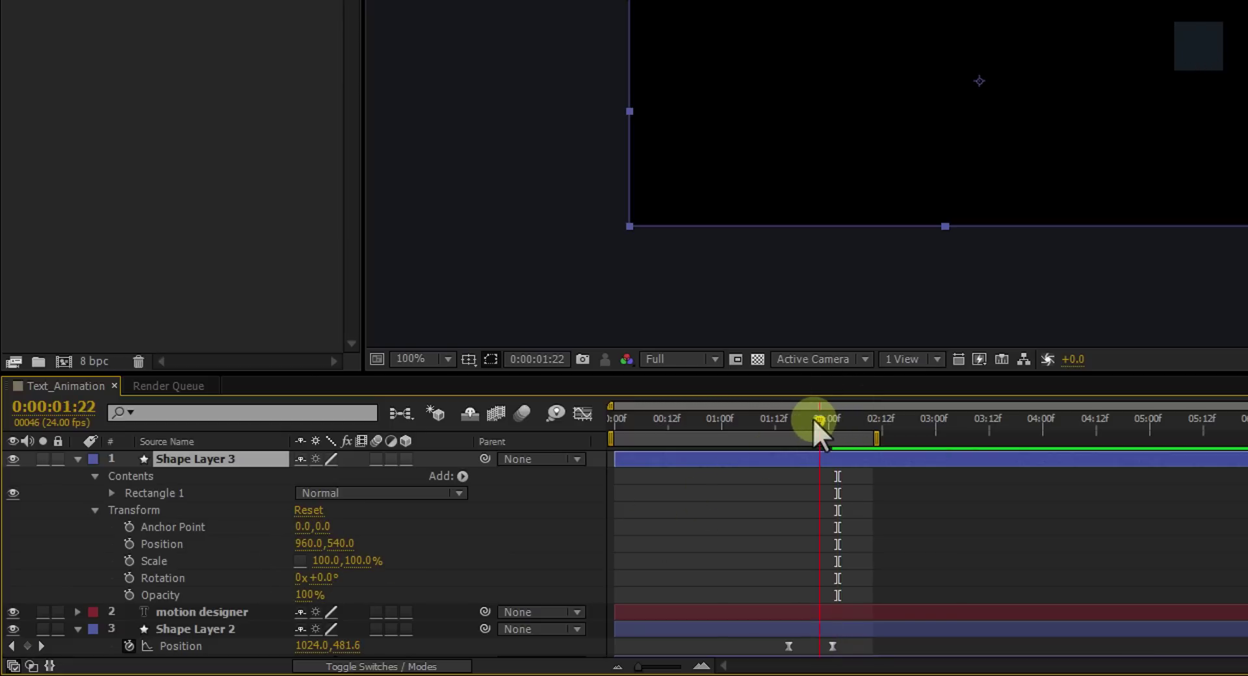
{"action": "left_click_drag", "start_coordinate": [814, 421], "coordinate": [815, 423]}
{"action": "left_click", "coordinate": [130, 561]}
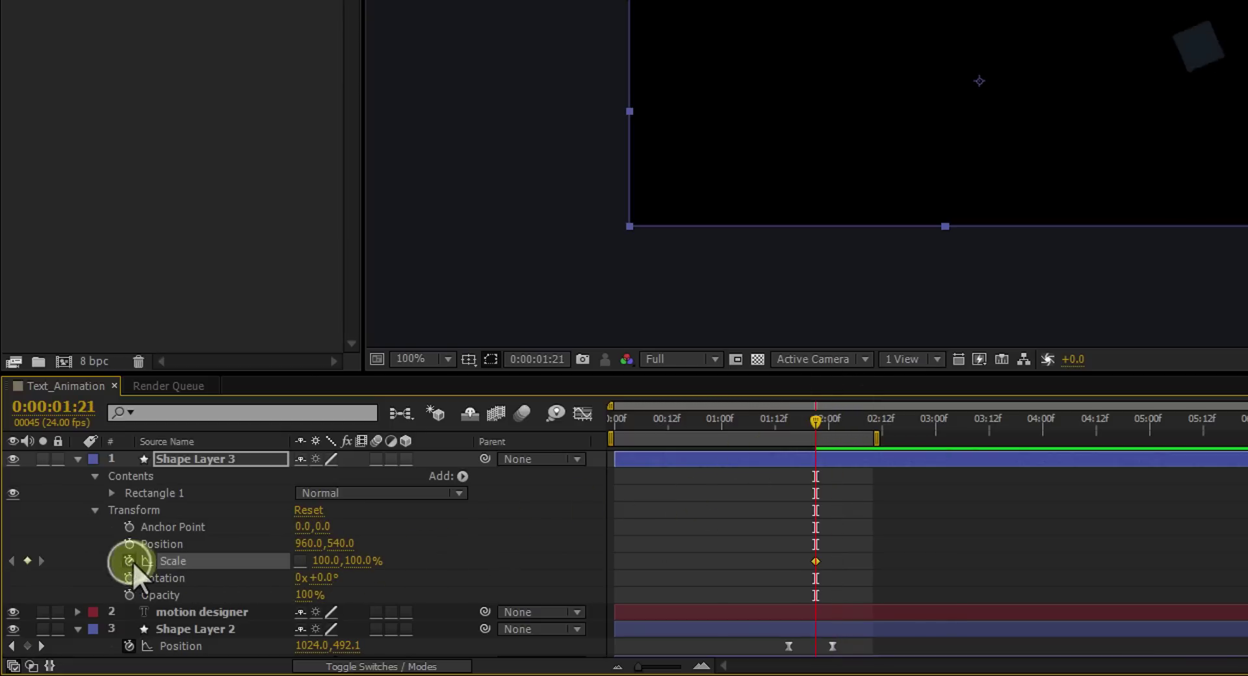
Key the rectangle's Scale at 100,0% at 0:00:01:21 and 100,100% at 0:00:02:02
{"action": "left_click_drag", "start_coordinate": [359, 562], "coordinate": [345, 564]}
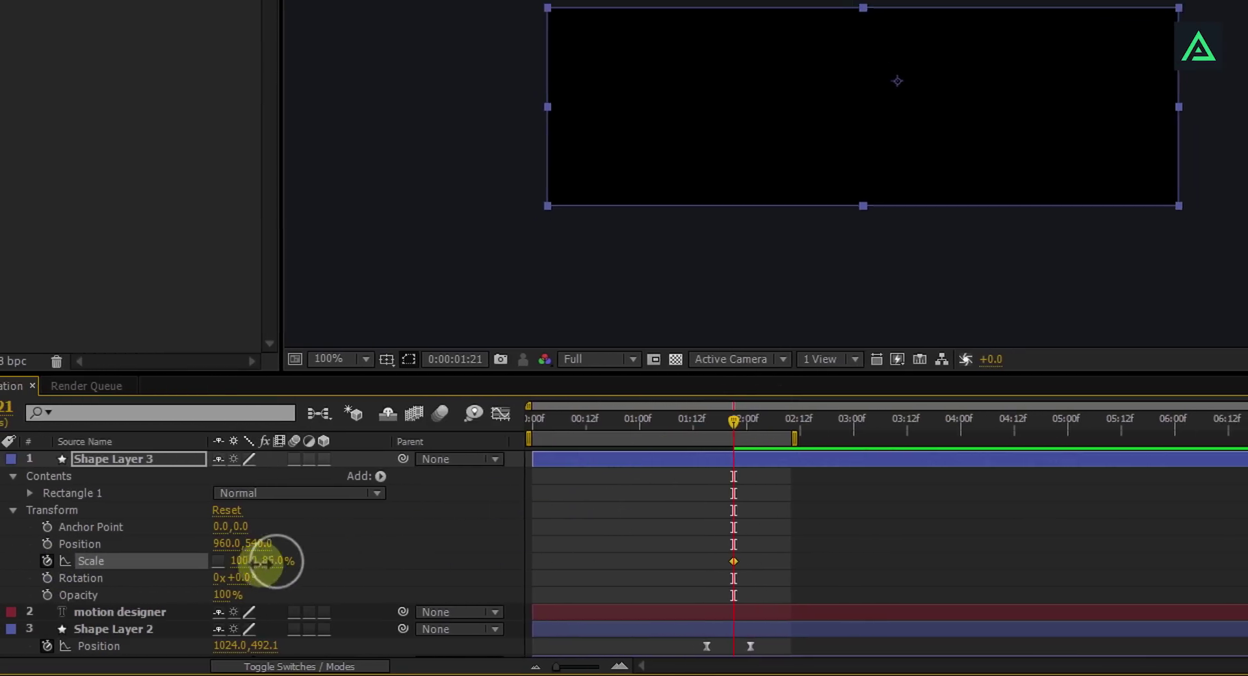
{"action": "left_click_drag", "start_coordinate": [264, 562], "coordinate": [194, 580]}
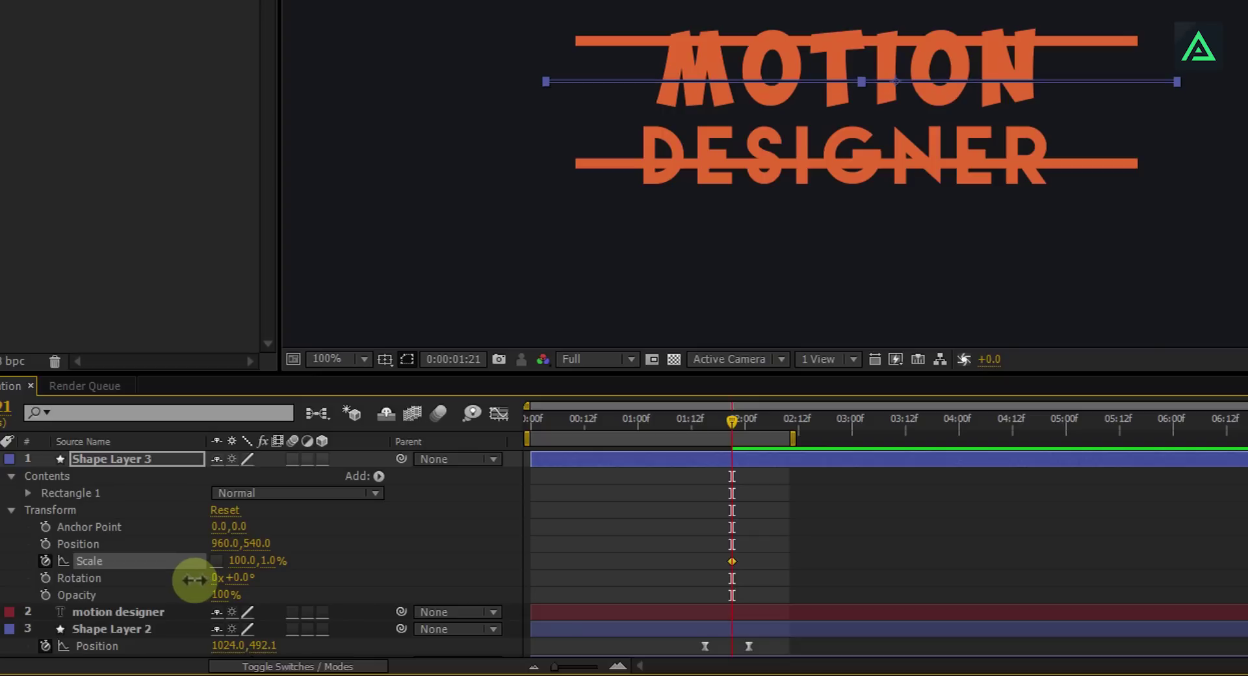
{"action": "left_click", "coordinate": [270, 562]}
{"action": "type", "text": "0"}
{"action": "key", "text": "Return"}
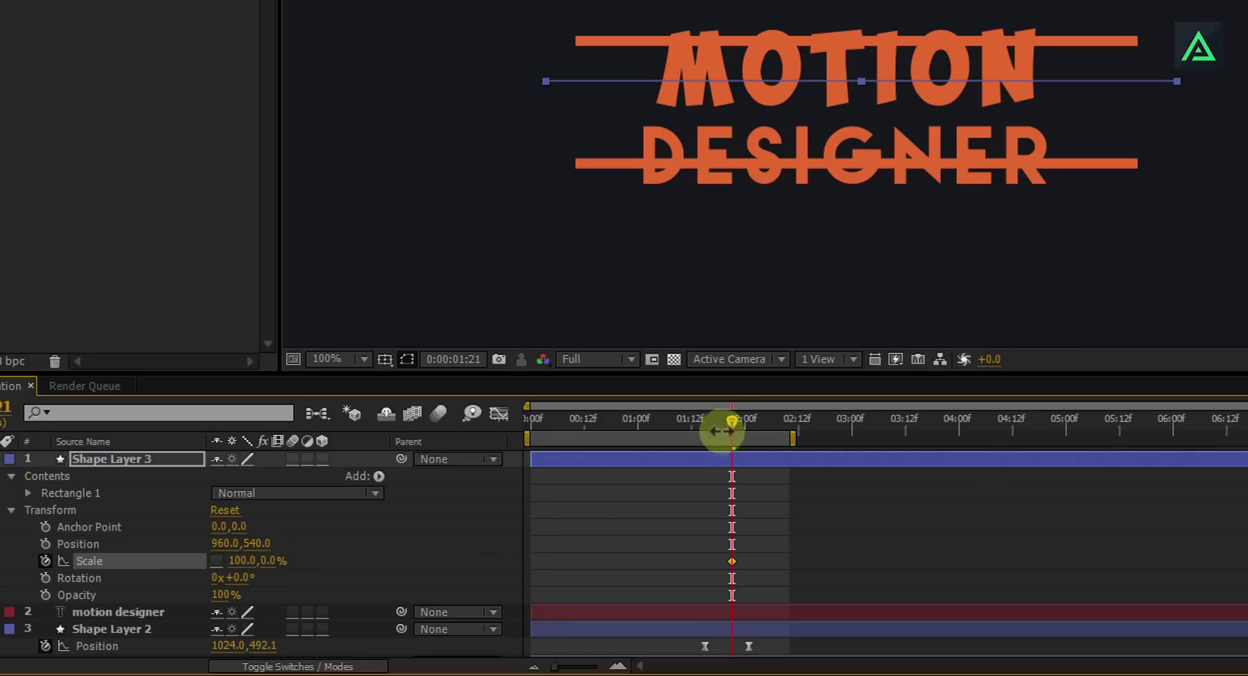
{"action": "left_click_drag", "start_coordinate": [728, 421], "coordinate": [747, 425]}
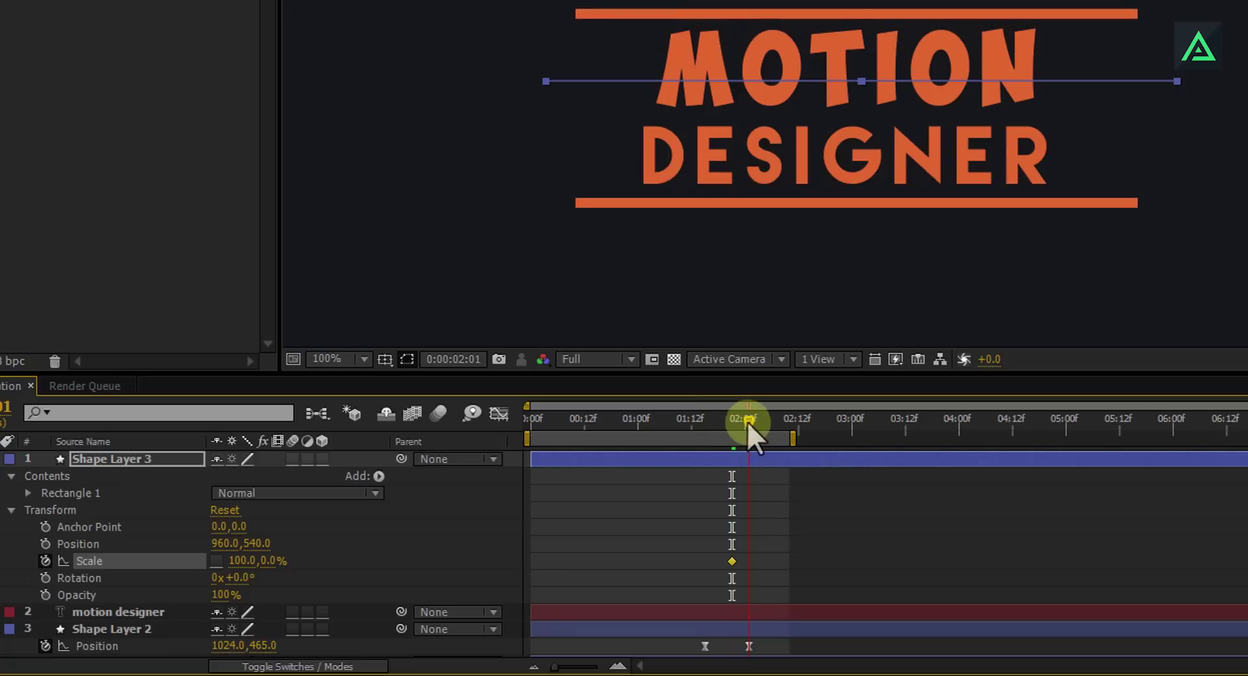
{"action": "left_click", "coordinate": [270, 561]}
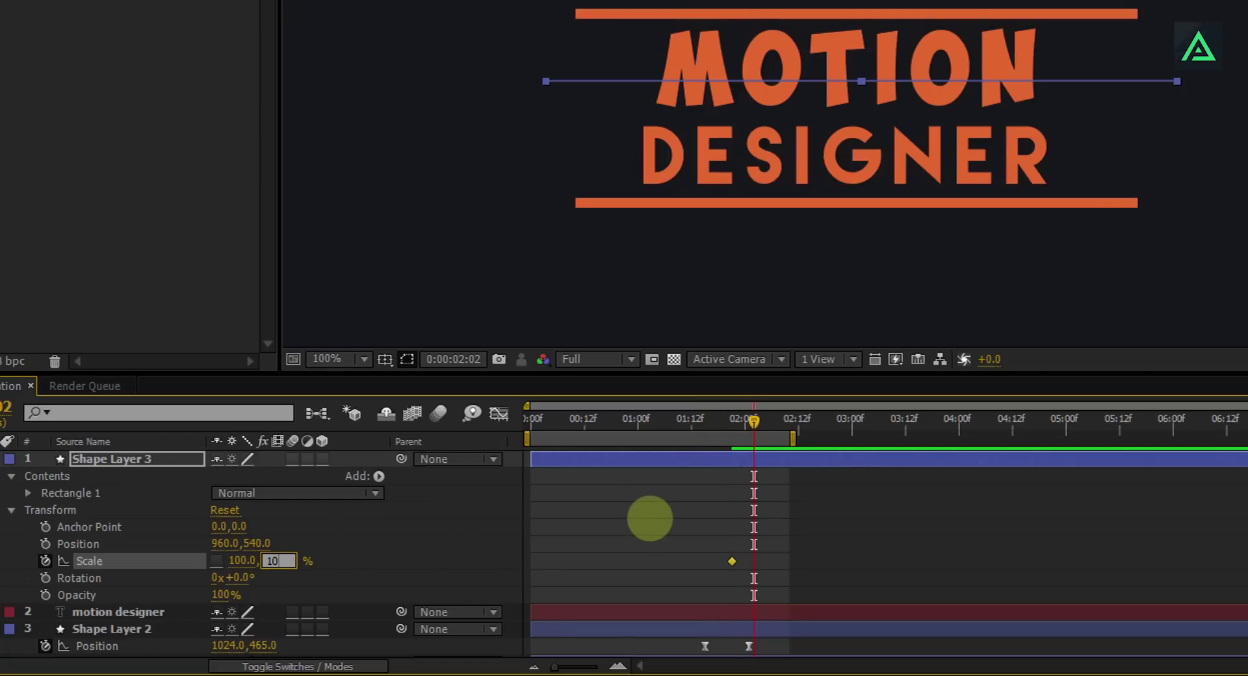
{"action": "key", "text": "Return"}
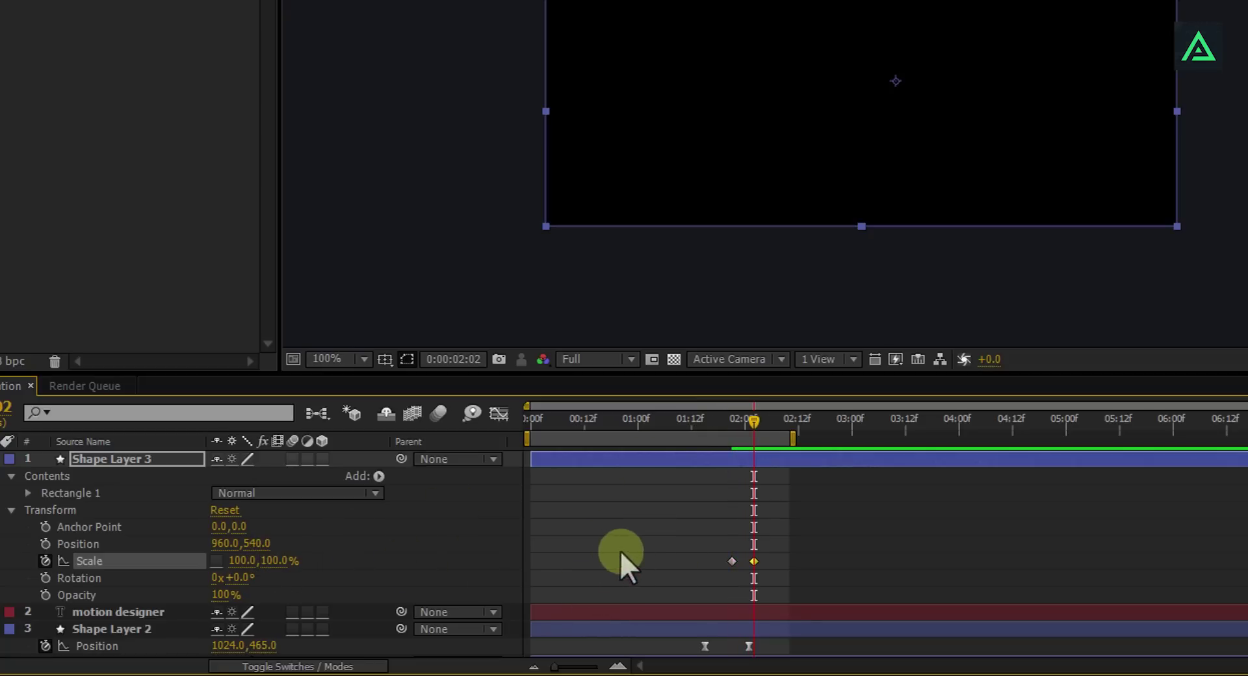
Move the rectangle's first Scale keyframe earlier to 0:00:01:16
{"action": "left_click_drag", "start_coordinate": [754, 429], "coordinate": [710, 421]}
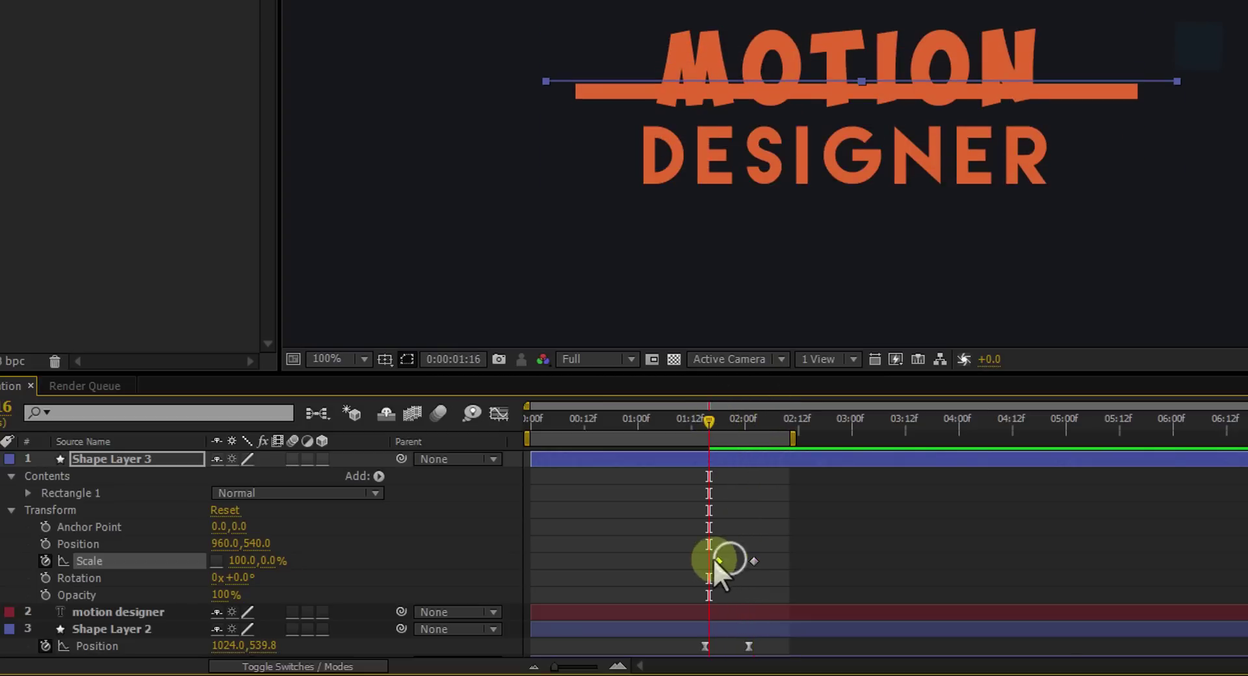
{"action": "left_click", "coordinate": [709, 561]}
{"action": "left_click_drag", "start_coordinate": [751, 560], "coordinate": [705, 561]}
{"action": "left_click_drag", "start_coordinate": [706, 416], "coordinate": [708, 421]}
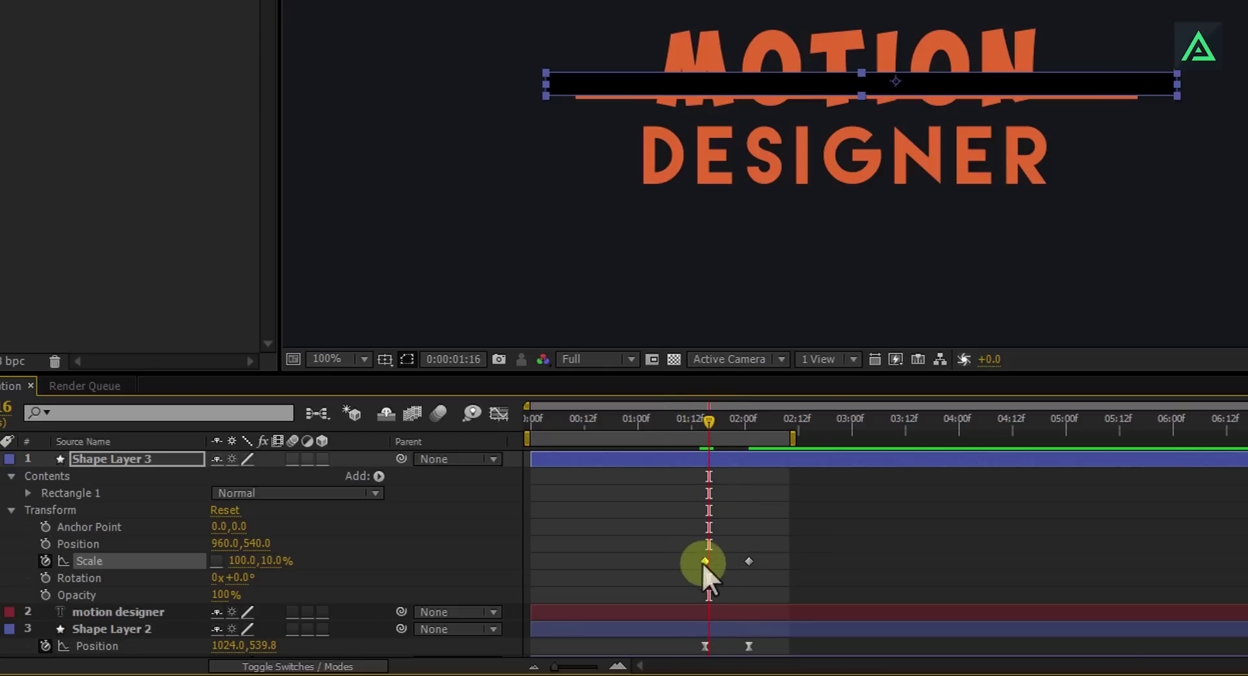
{"action": "mouse_move", "coordinate": [706, 561]}
{"action": "left_mouse_down"}
{"action": "mouse_move", "coordinate": [752, 560]}
{"action": "mouse_move", "coordinate": [696, 581]}
{"action": "left_mouse_up"}
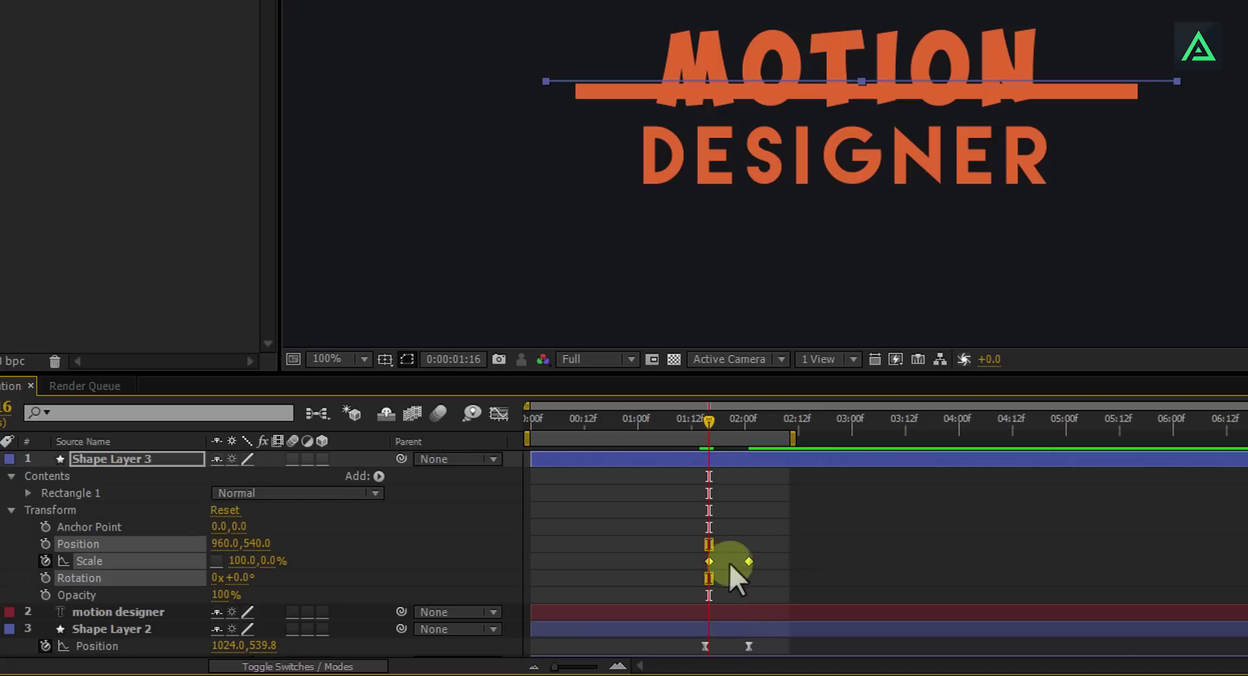
Apply Easy Ease to both Scale keyframes and scrub forward to preview the growth
{"action": "right_click", "coordinate": [749, 561]}
{"action": "mouse_move", "coordinate": [820, 544]}
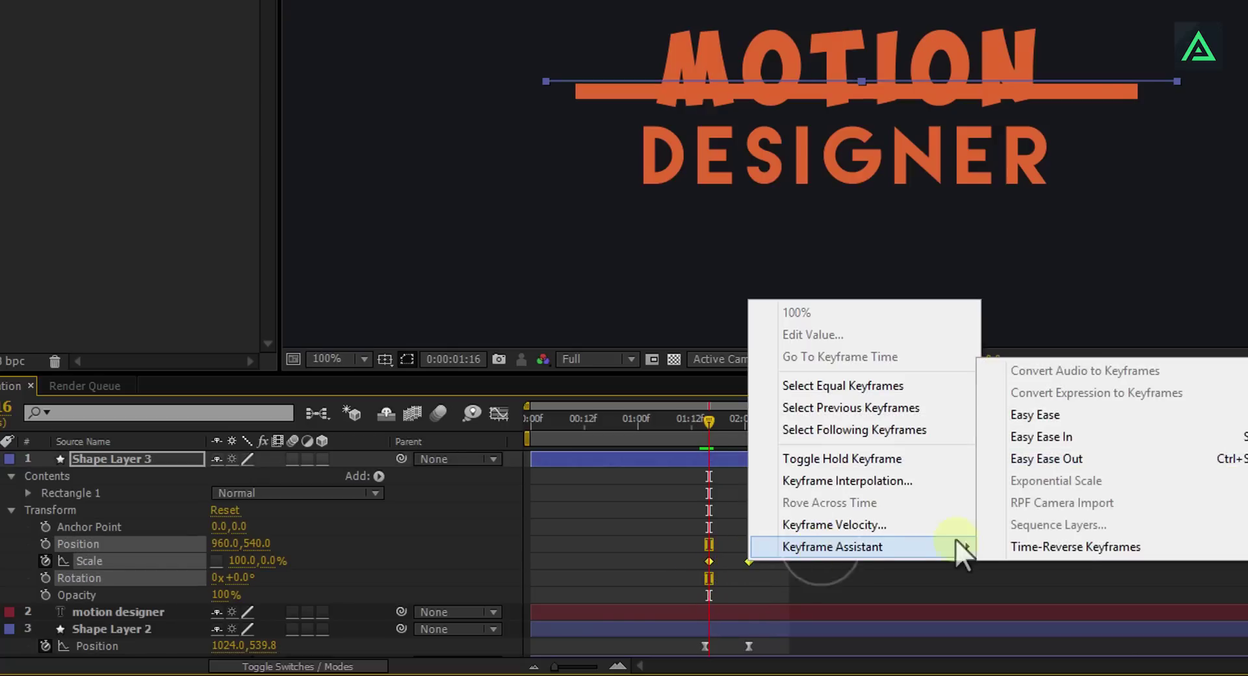
{"action": "left_click", "coordinate": [1044, 416]}
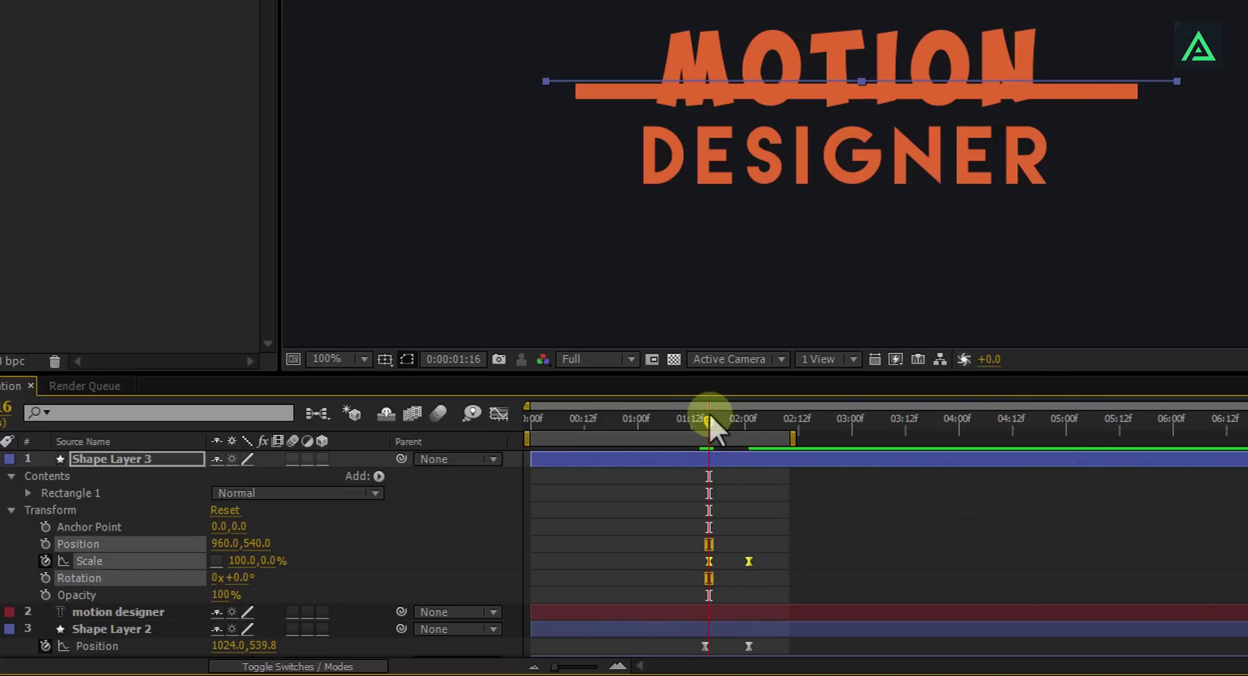
{"action": "left_click_drag", "start_coordinate": [710, 420], "coordinate": [749, 428]}
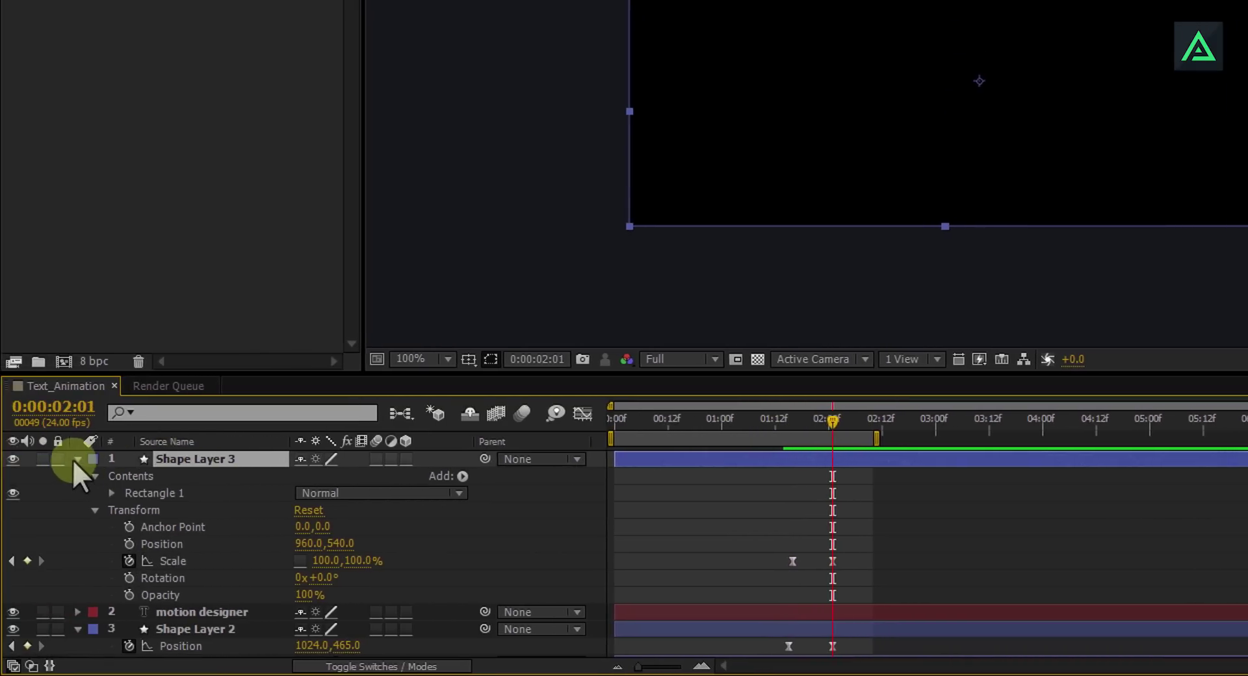
Set the motion designer layer's track matte to Alpha Matte "Shape Layer 3"
{"action": "left_click", "coordinate": [77, 459]}
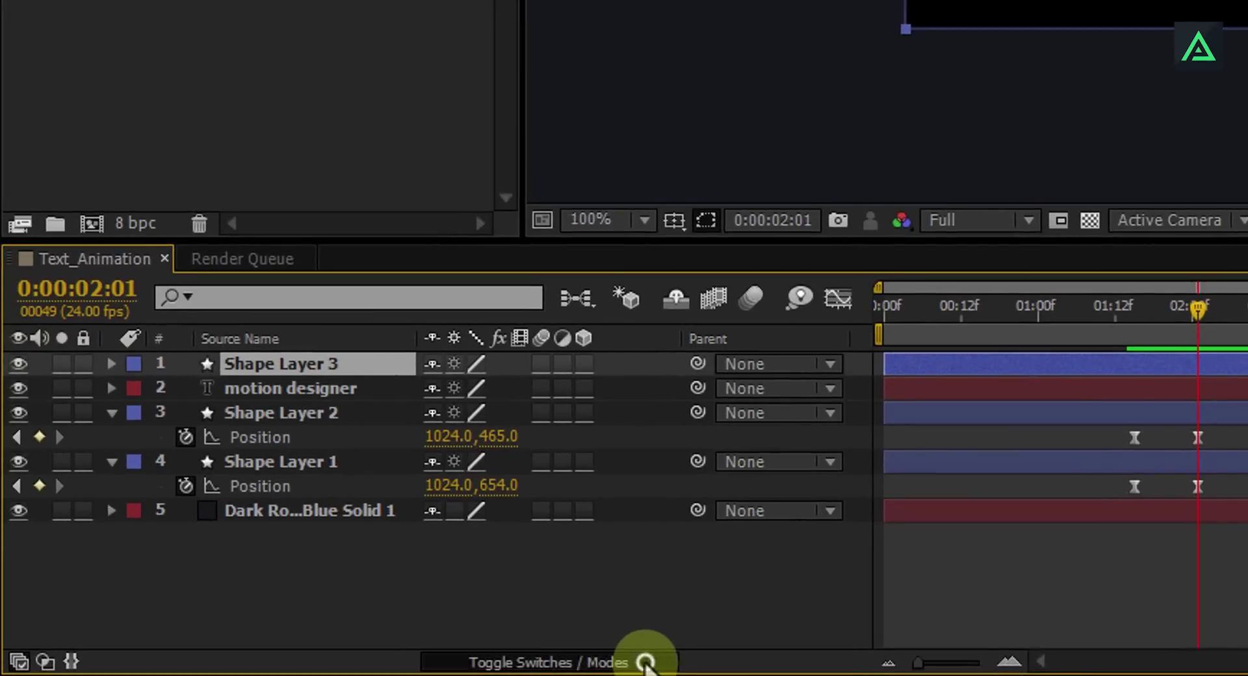
{"action": "left_click", "coordinate": [485, 665]}
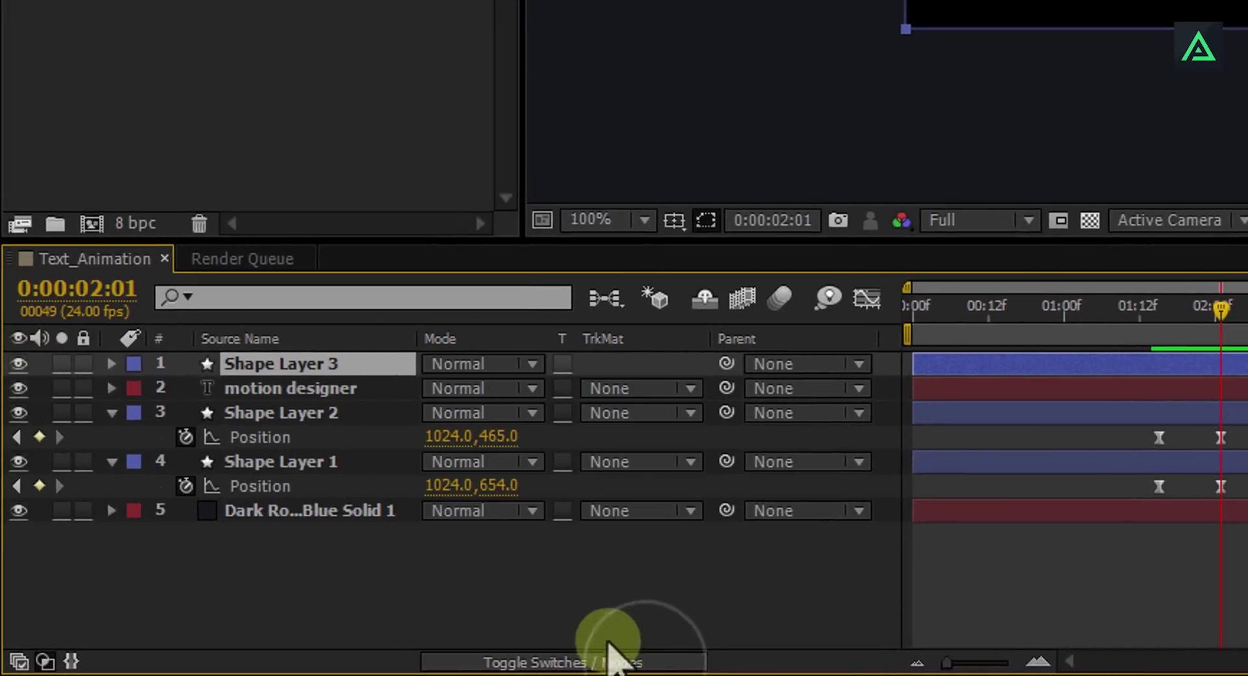
{"action": "left_click", "coordinate": [647, 411]}
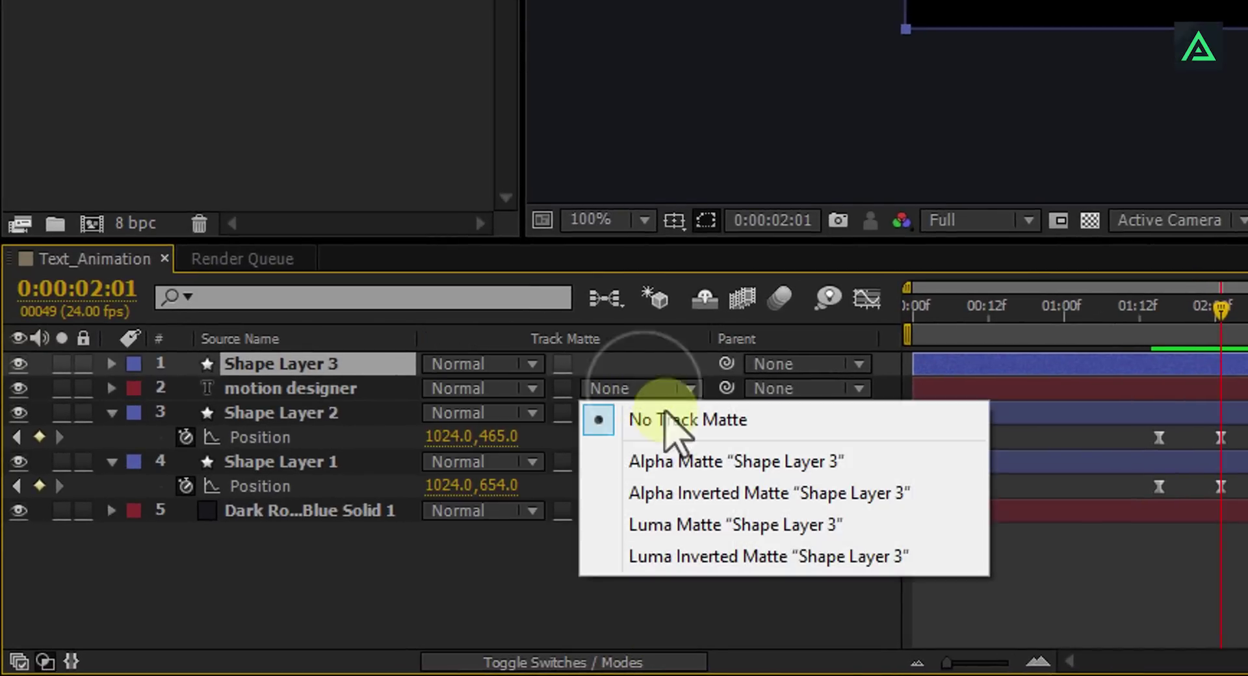
{"action": "left_click", "coordinate": [701, 463]}
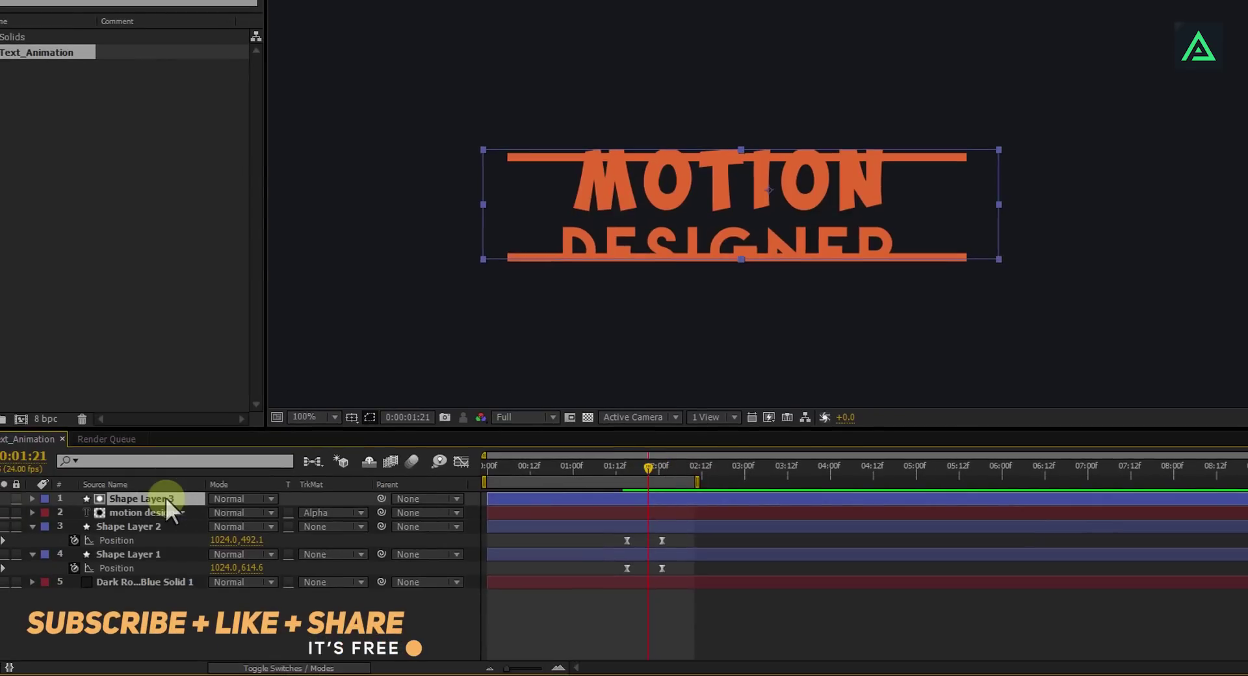
Nudge Shape Layer 3's later Scale keyframe slightly later and scrub to check the reveal
{"action": "key", "text": "s"}
{"action": "left_click", "coordinate": [661, 511]}
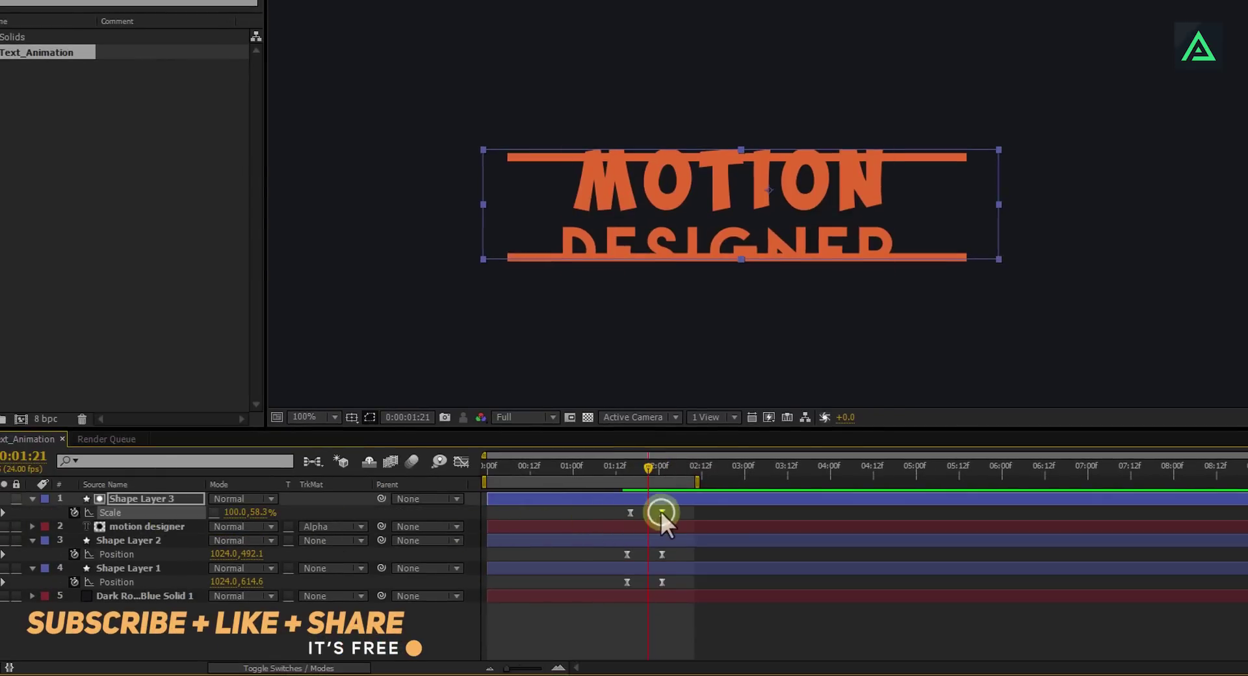
{"action": "left_click_drag", "start_coordinate": [661, 511], "coordinate": [664, 511]}
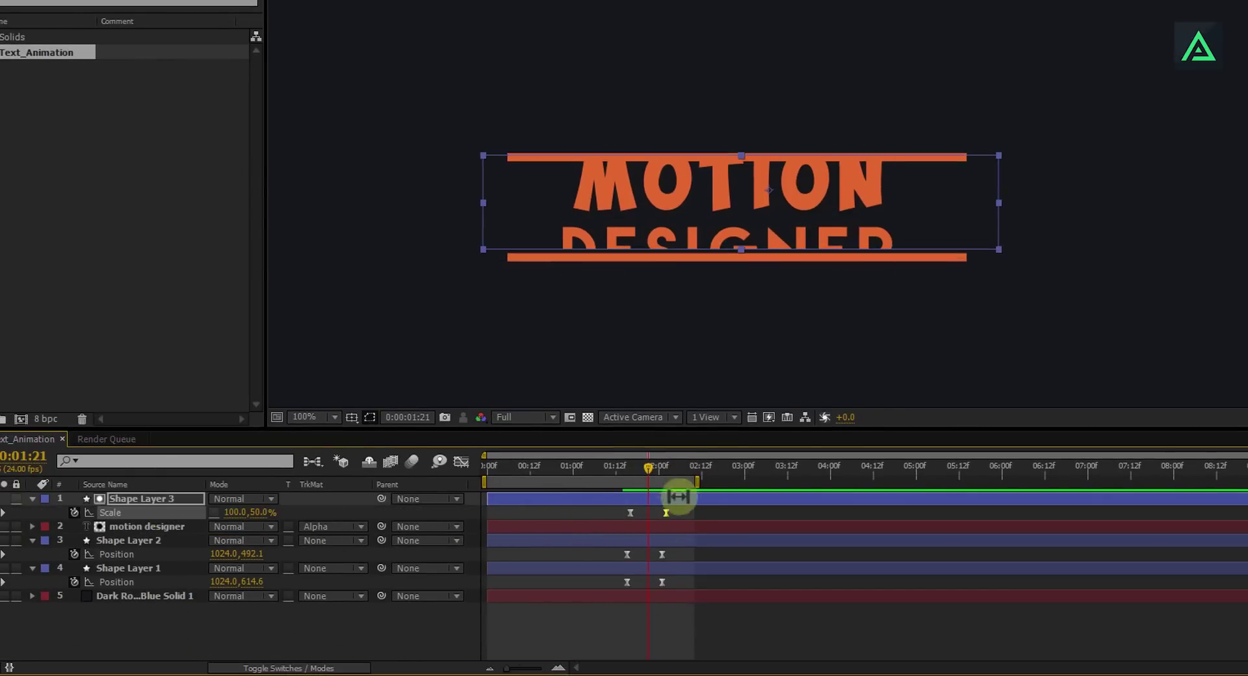
{"action": "mouse_move", "coordinate": [654, 461]}
{"action": "left_mouse_down"}
{"action": "mouse_move", "coordinate": [668, 465]}
{"action": "mouse_move", "coordinate": [623, 475]}
{"action": "mouse_move", "coordinate": [670, 476]}
{"action": "left_mouse_up"}
{"action": "scroll", "coordinate": [697, 311], "scroll_direction": "down", "scroll_amount": 2}
{"action": "left_click_drag", "start_coordinate": [505, 463], "coordinate": [470, 462]}
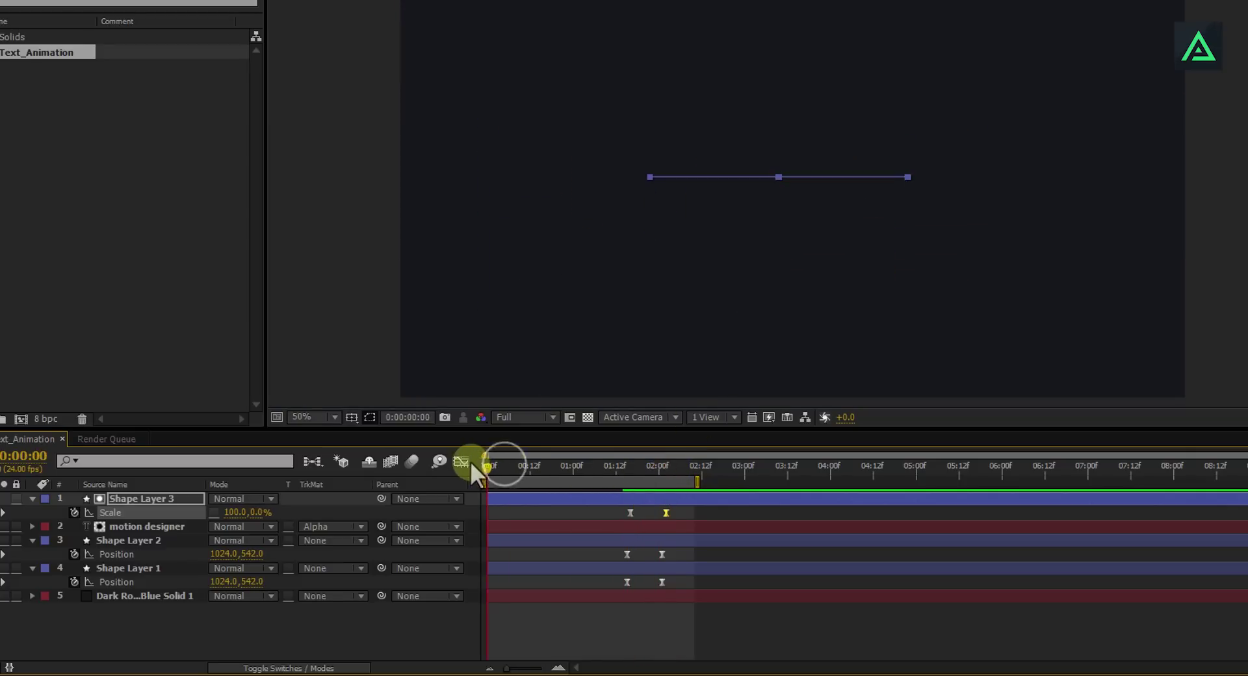
{"action": "key", "text": "space"}
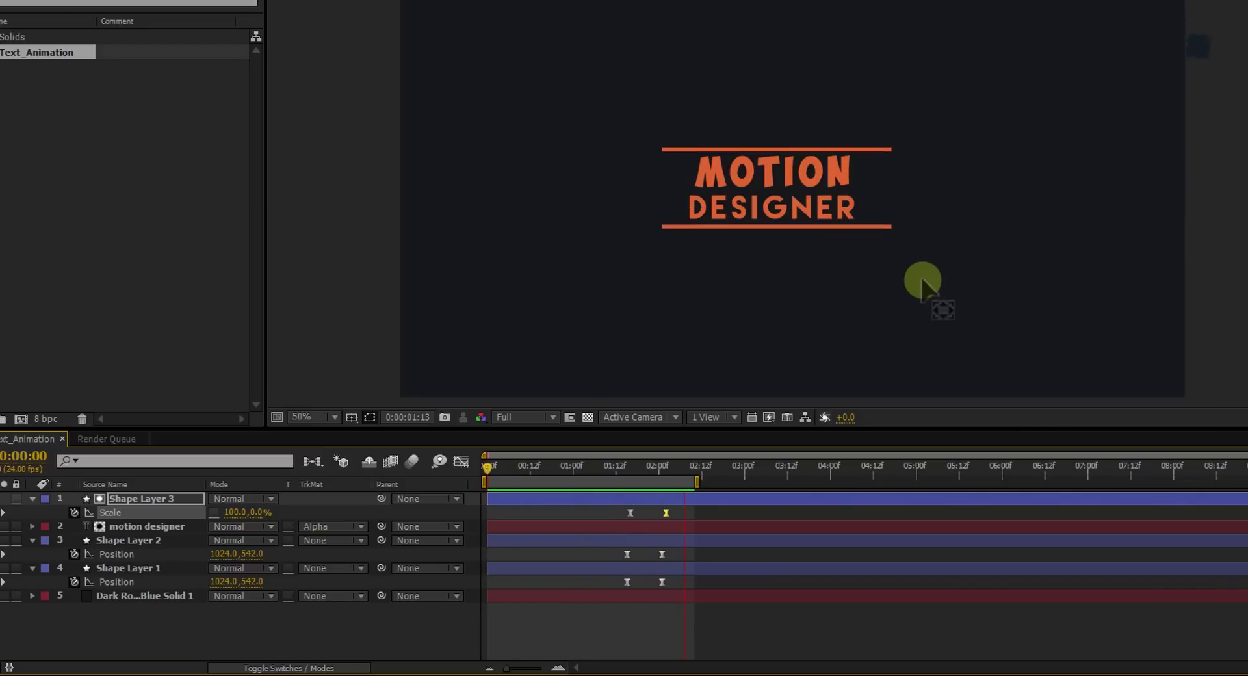
{"action": "left_click", "coordinate": [654, 447]}
{"action": "left_click_drag", "start_coordinate": [577, 466], "coordinate": [667, 475]}
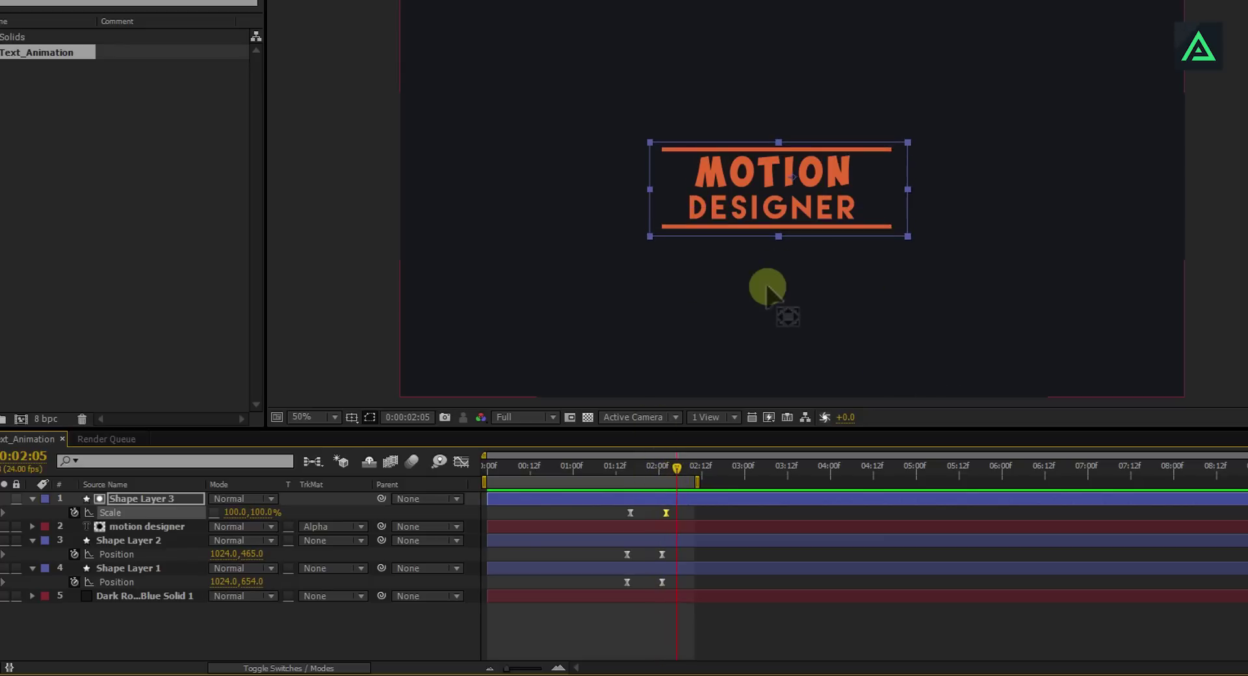
Pre-compose all five selected layers into the Text_Animation composition, accepting the defaults
{"action": "left_click_drag", "start_coordinate": [144, 622], "coordinate": [139, 495]}
{"action": "right_click", "coordinate": [140, 497]}
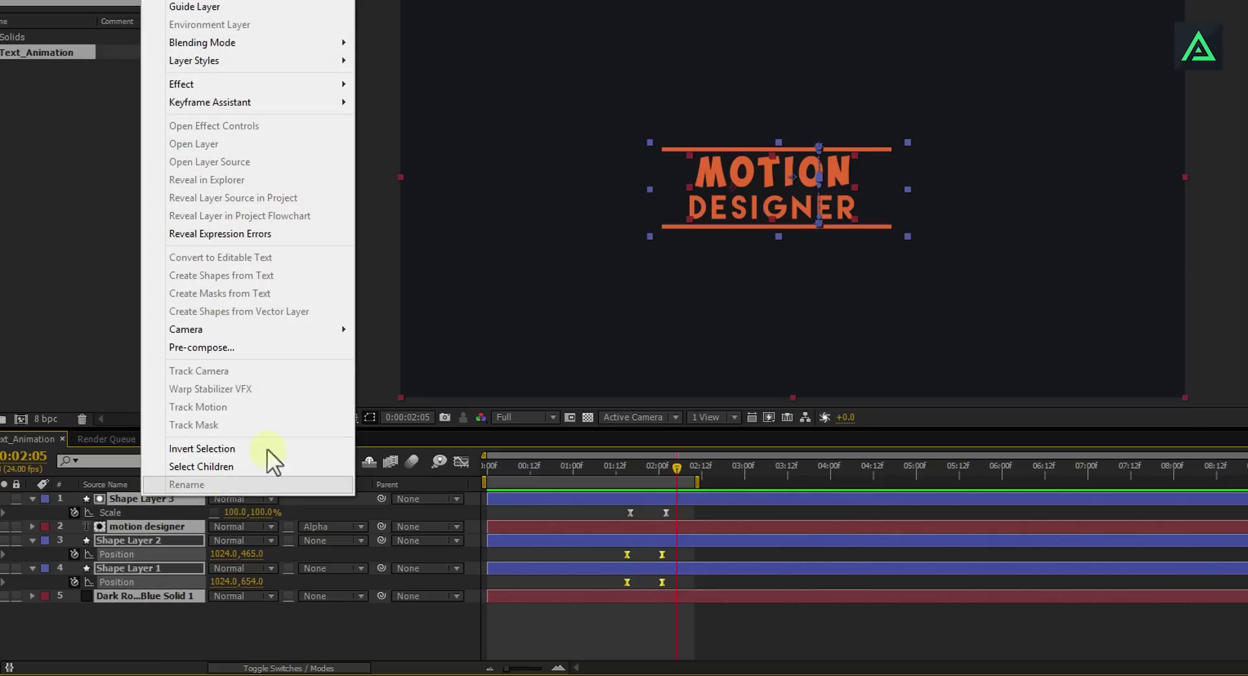
{"action": "left_click", "coordinate": [237, 349]}
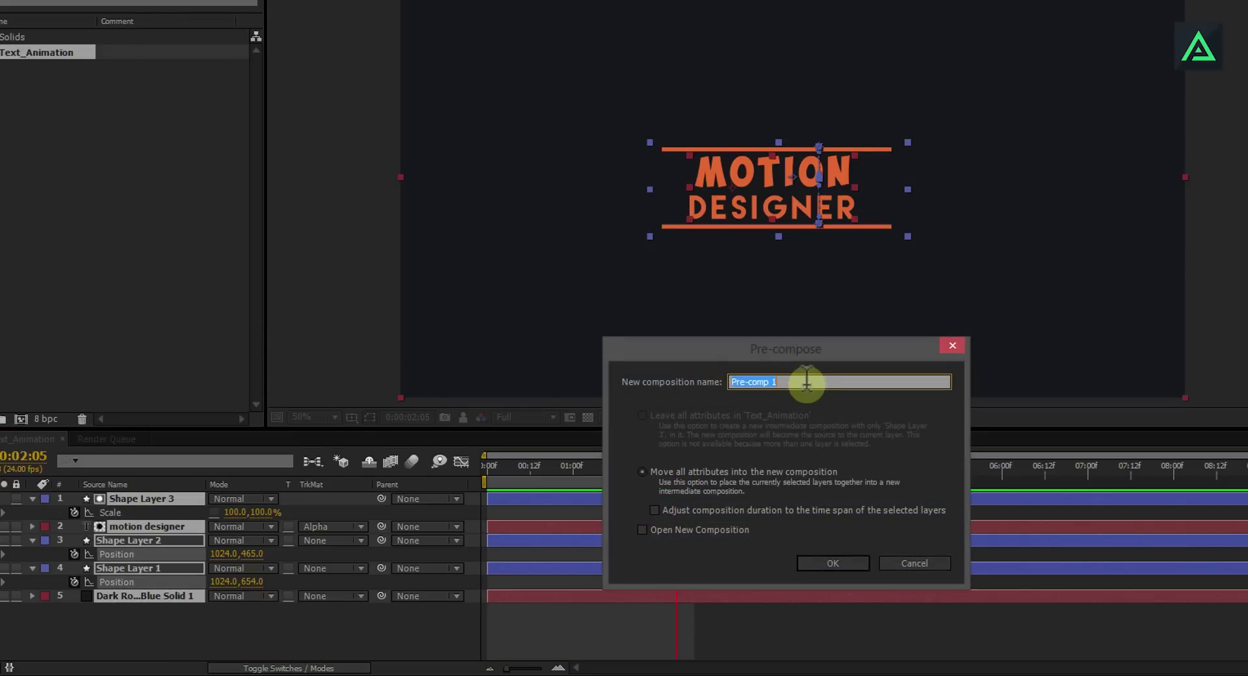
{"action": "key", "text": "Return"}
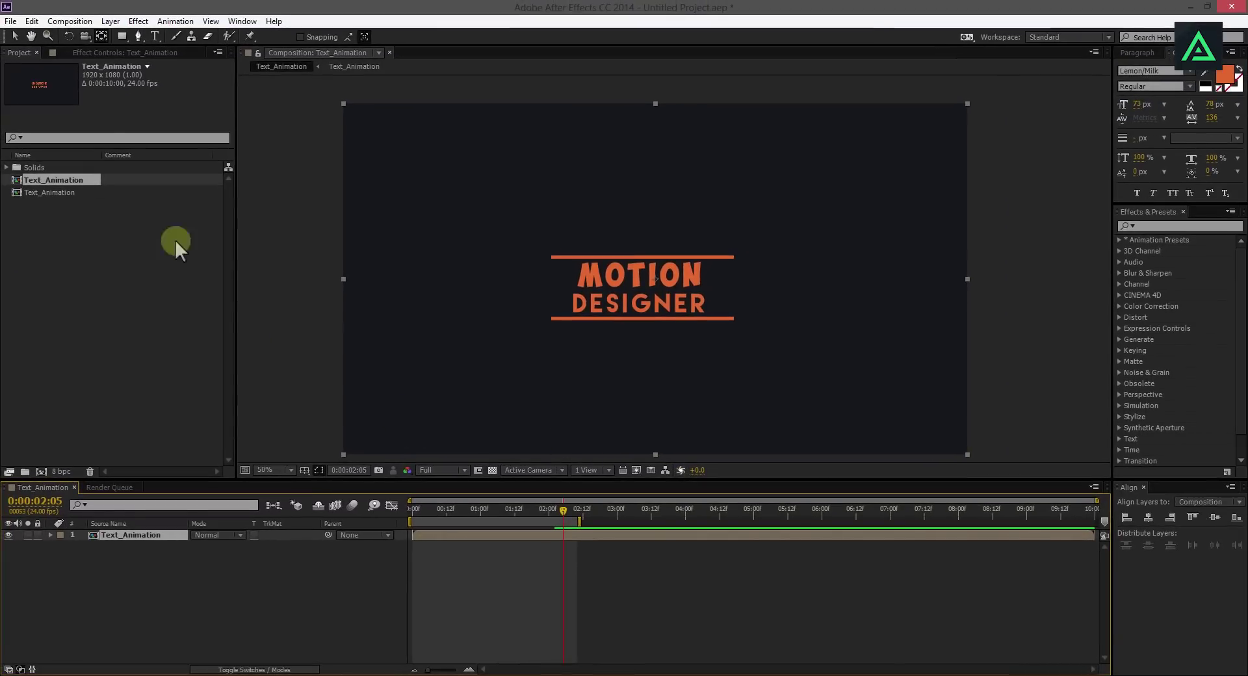
Extend the work area end to about six seconds and start a new solid layer
{"action": "left_click", "coordinate": [16, 38]}
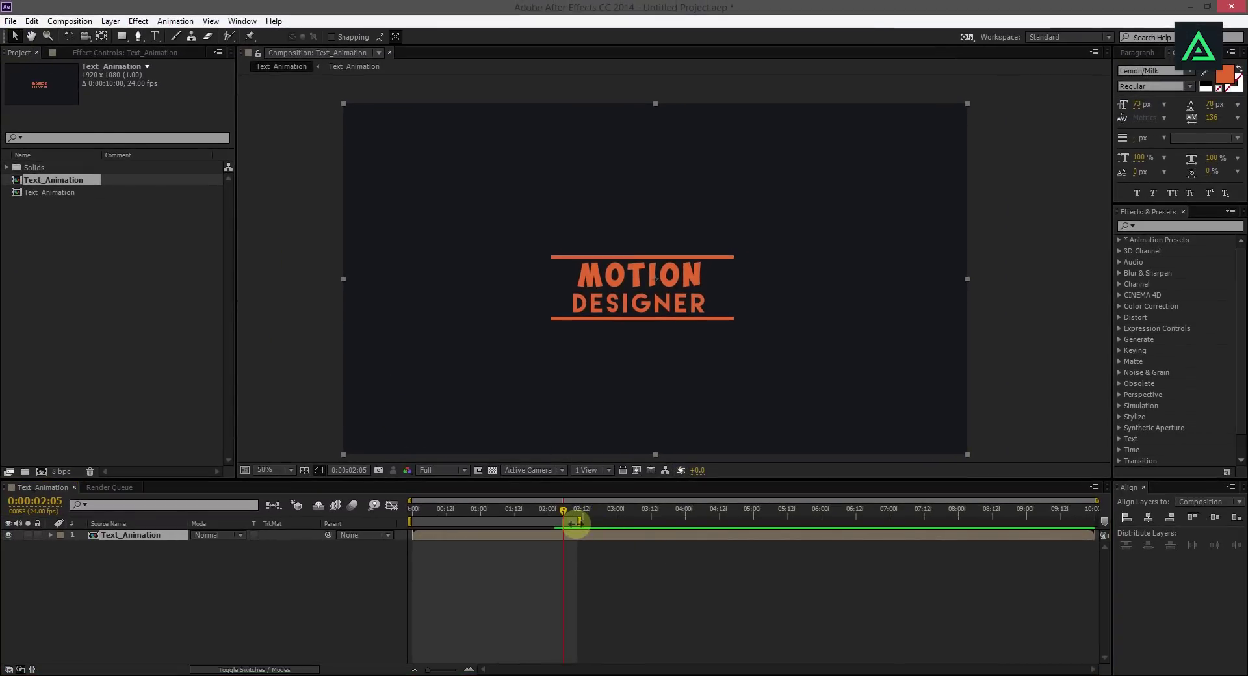
{"action": "left_click_drag", "start_coordinate": [581, 524], "coordinate": [841, 522]}
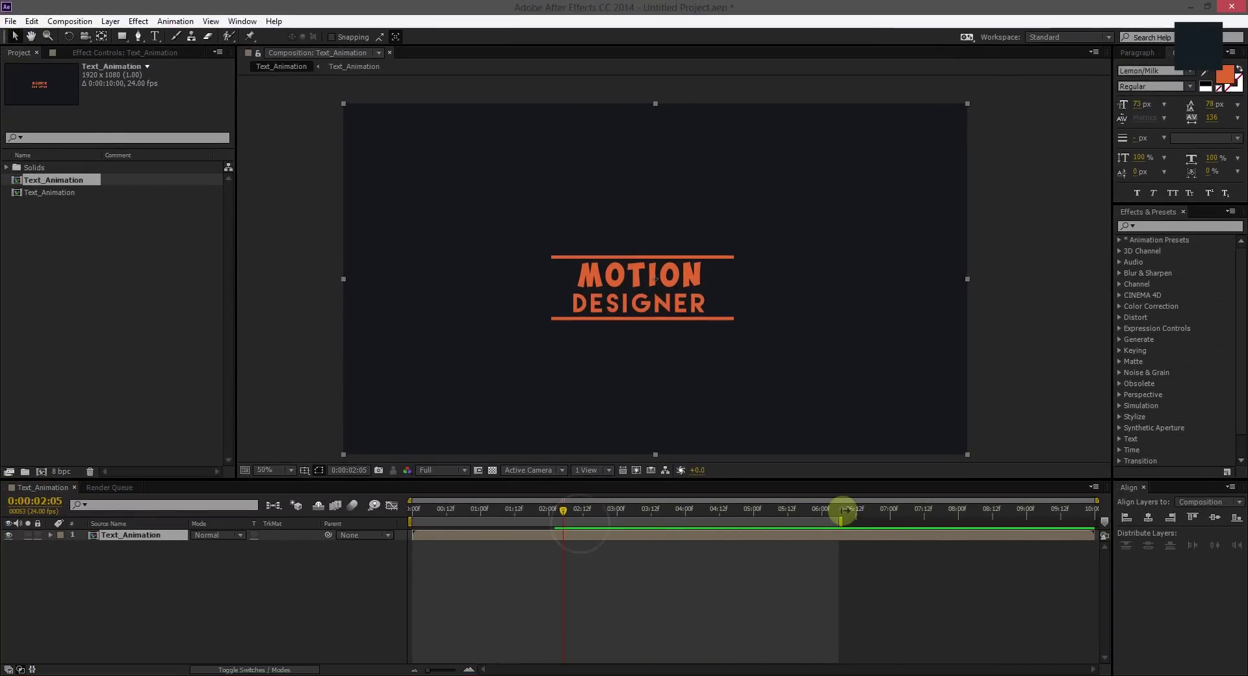
{"action": "right_click", "coordinate": [176, 574]}
{"action": "mouse_move", "coordinate": [240, 437]}
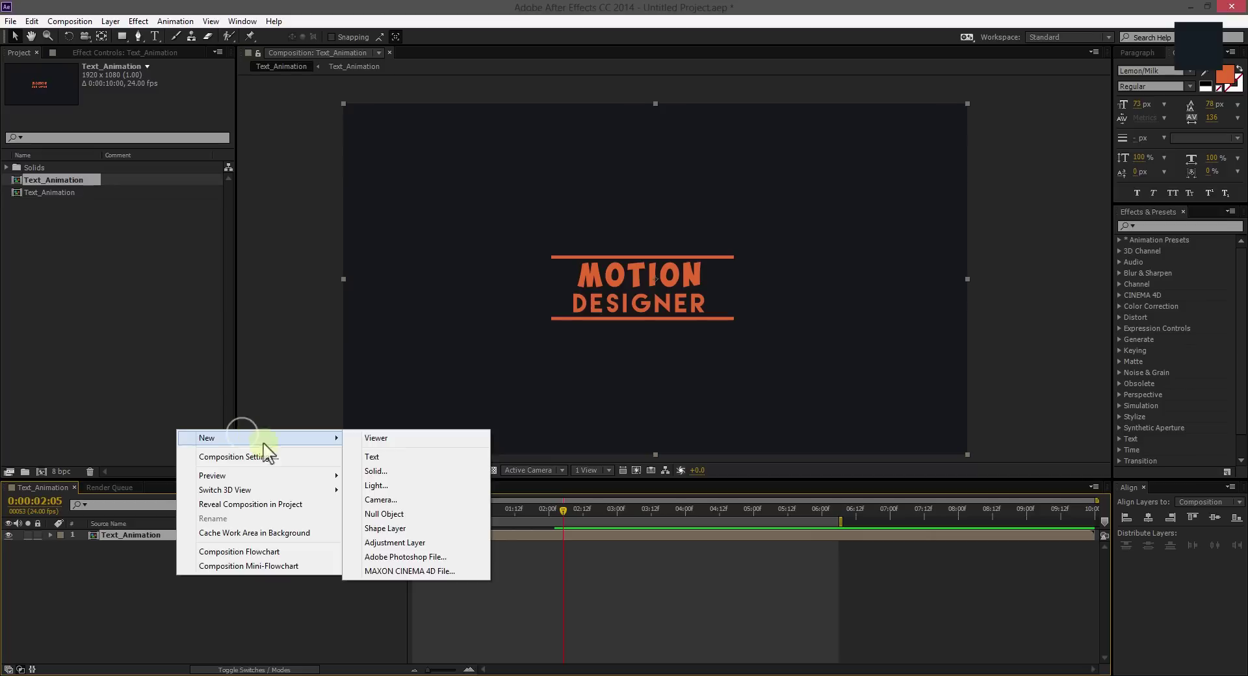
{"action": "left_click", "coordinate": [394, 470]}
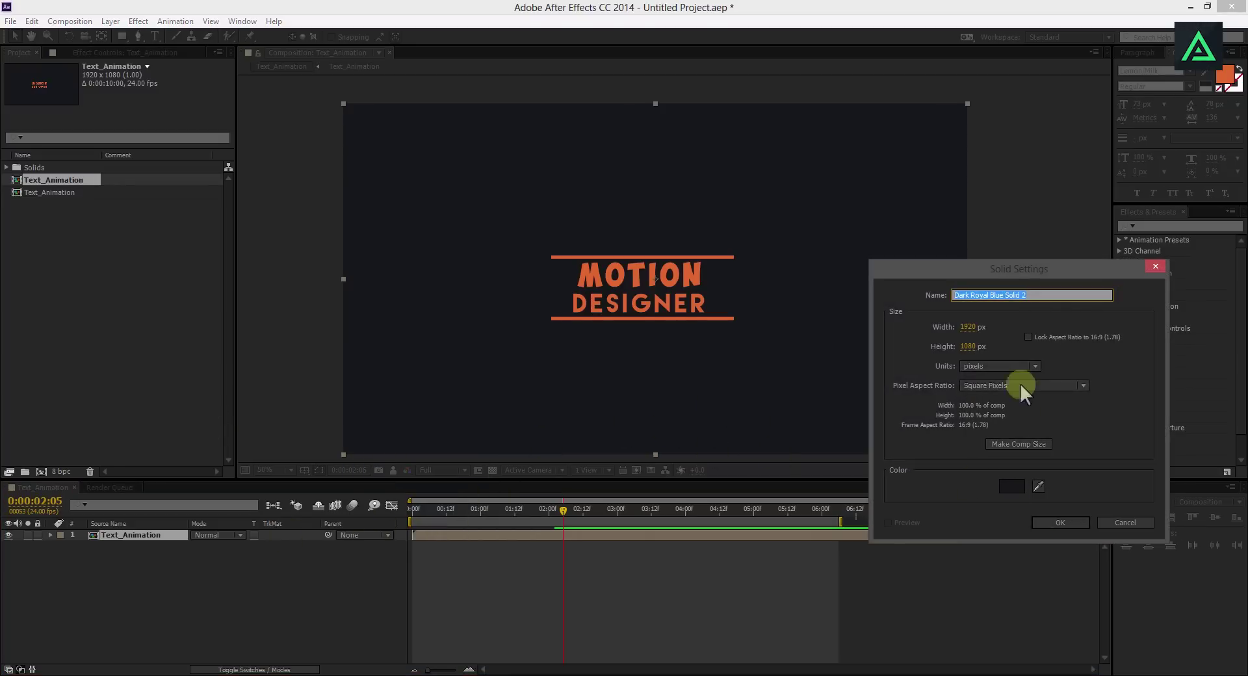
Name the solid Background, make it light grey, and place it below Text_Animation
{"action": "type", "text": "Background"}
{"action": "left_click", "coordinate": [1015, 483]}
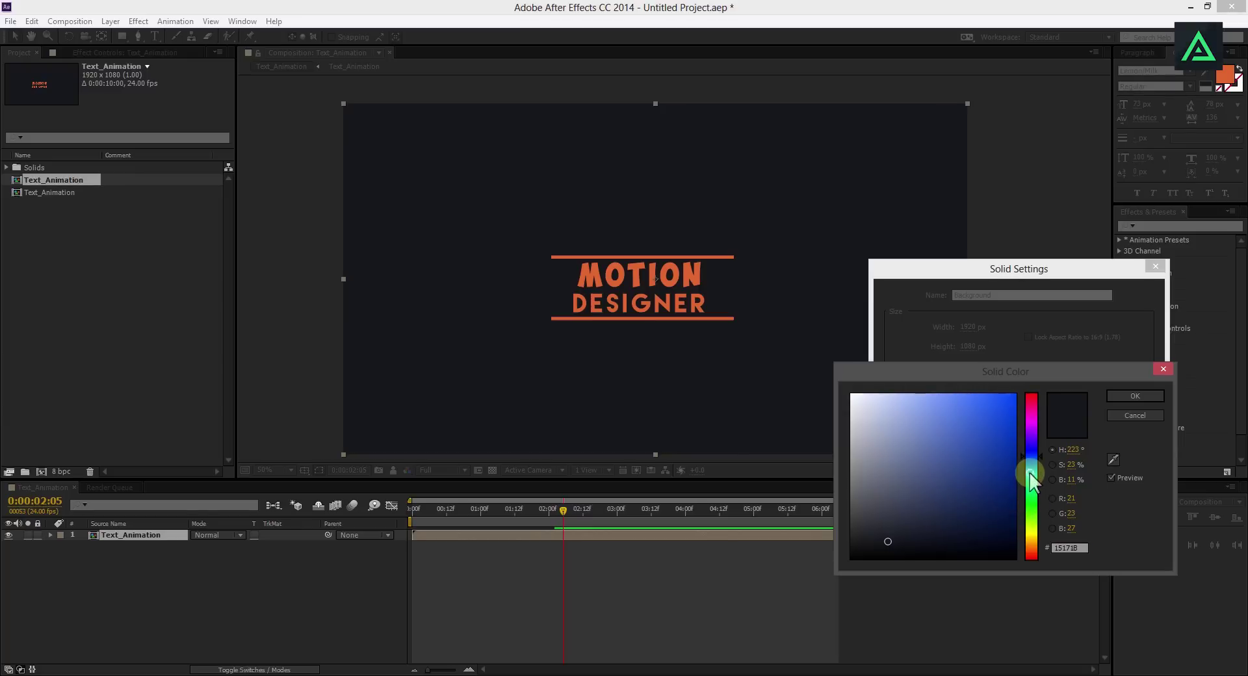
{"action": "left_click", "coordinate": [1031, 474]}
{"action": "left_click_drag", "start_coordinate": [861, 497], "coordinate": [852, 455]}
{"action": "left_click", "coordinate": [1125, 394]}
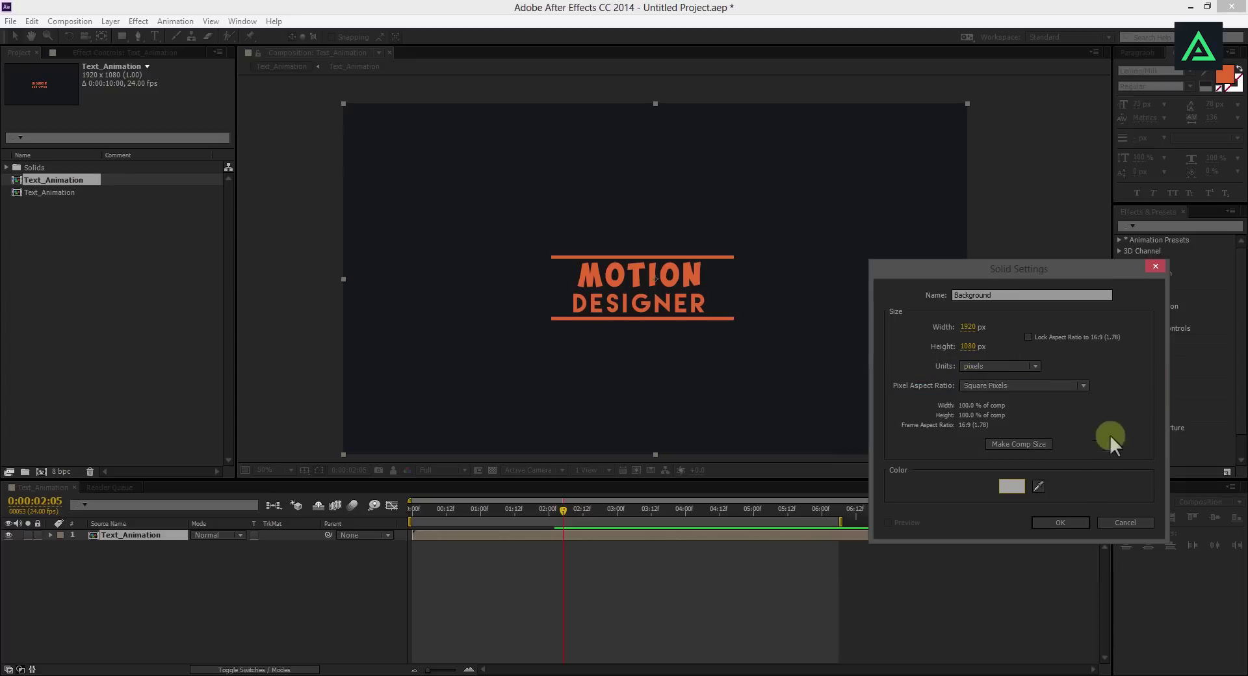
{"action": "left_click", "coordinate": [1058, 523]}
{"action": "left_click_drag", "start_coordinate": [124, 535], "coordinate": [122, 558]}
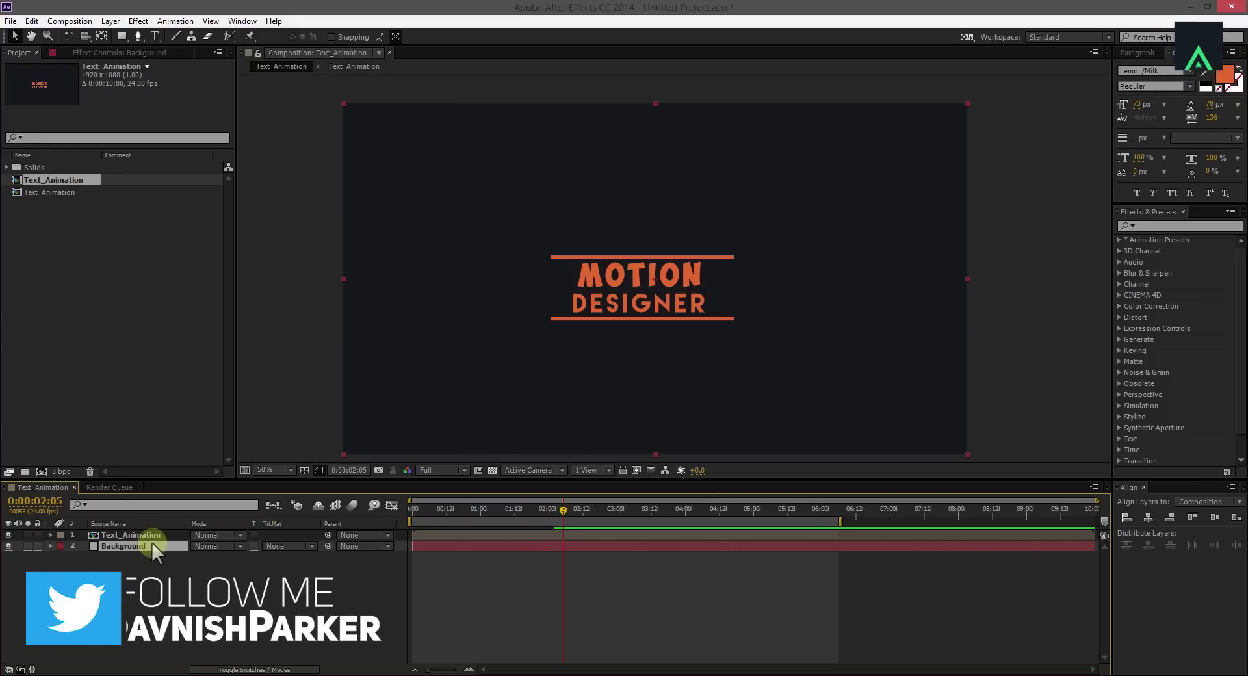
Hide Text_Animation and import twitter-icon.png into the project and composition
{"action": "left_click", "coordinate": [8, 535]}
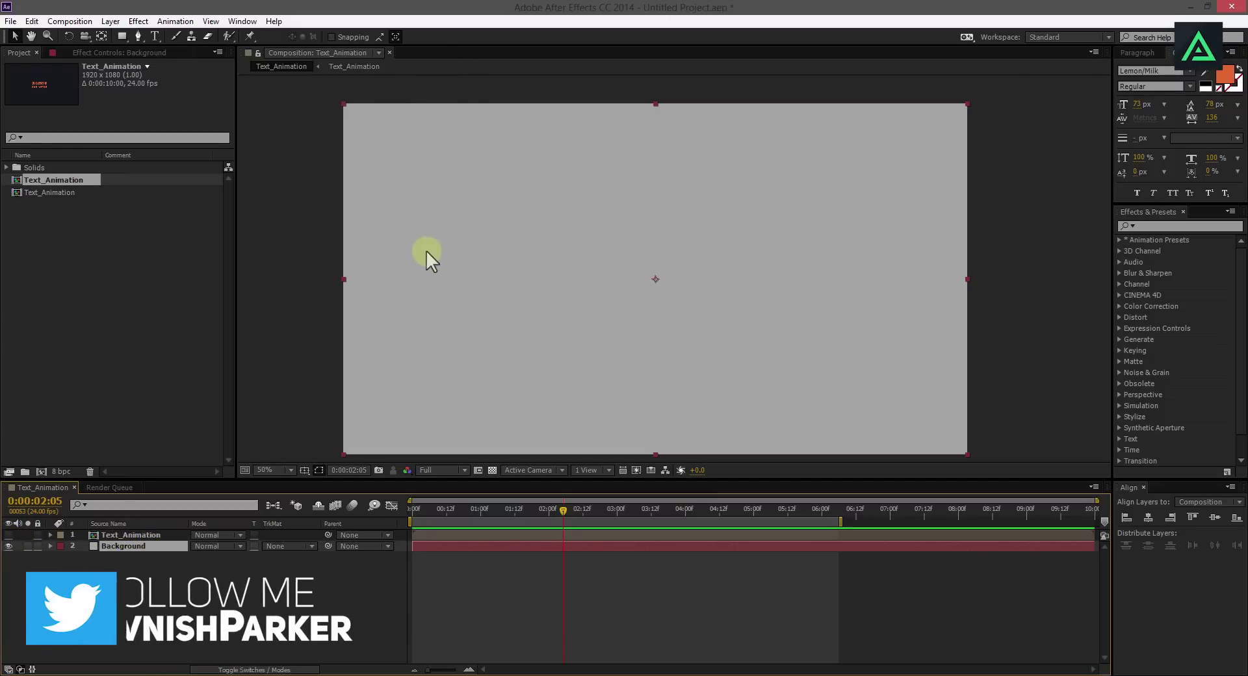
{"action": "left_click", "coordinate": [103, 631]}
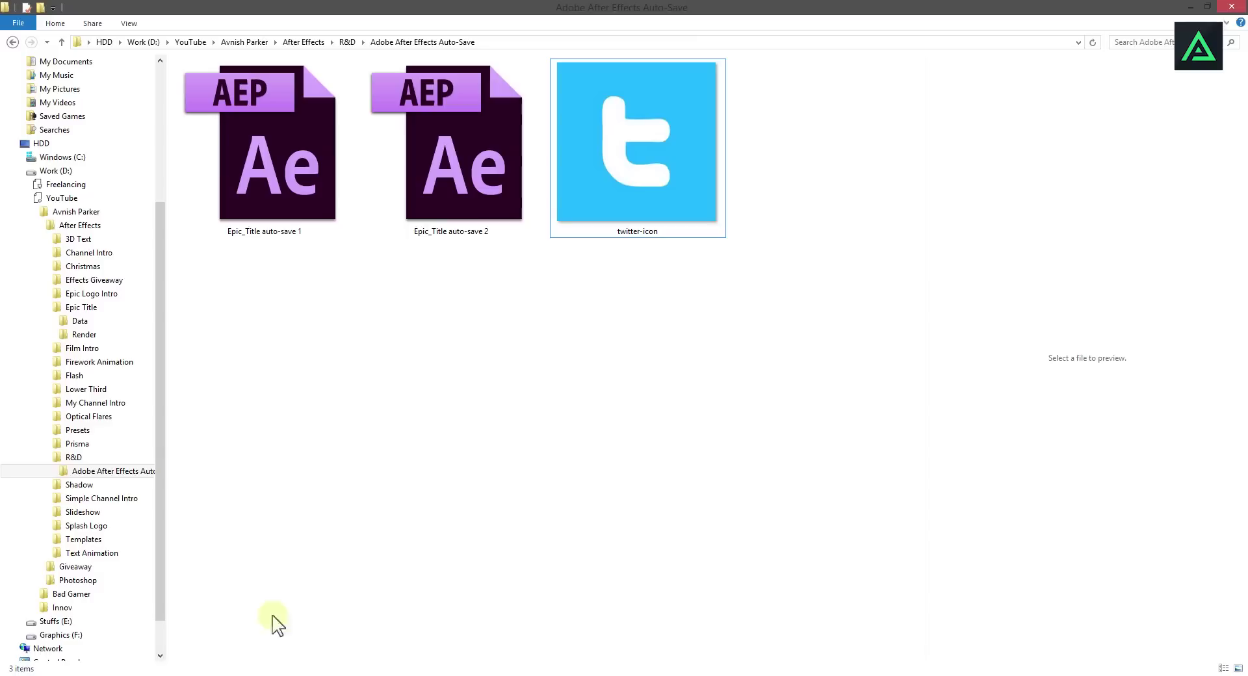
{"action": "left_click", "coordinate": [615, 158]}
{"action": "left_click_drag", "start_coordinate": [620, 175], "coordinate": [68, 340]}
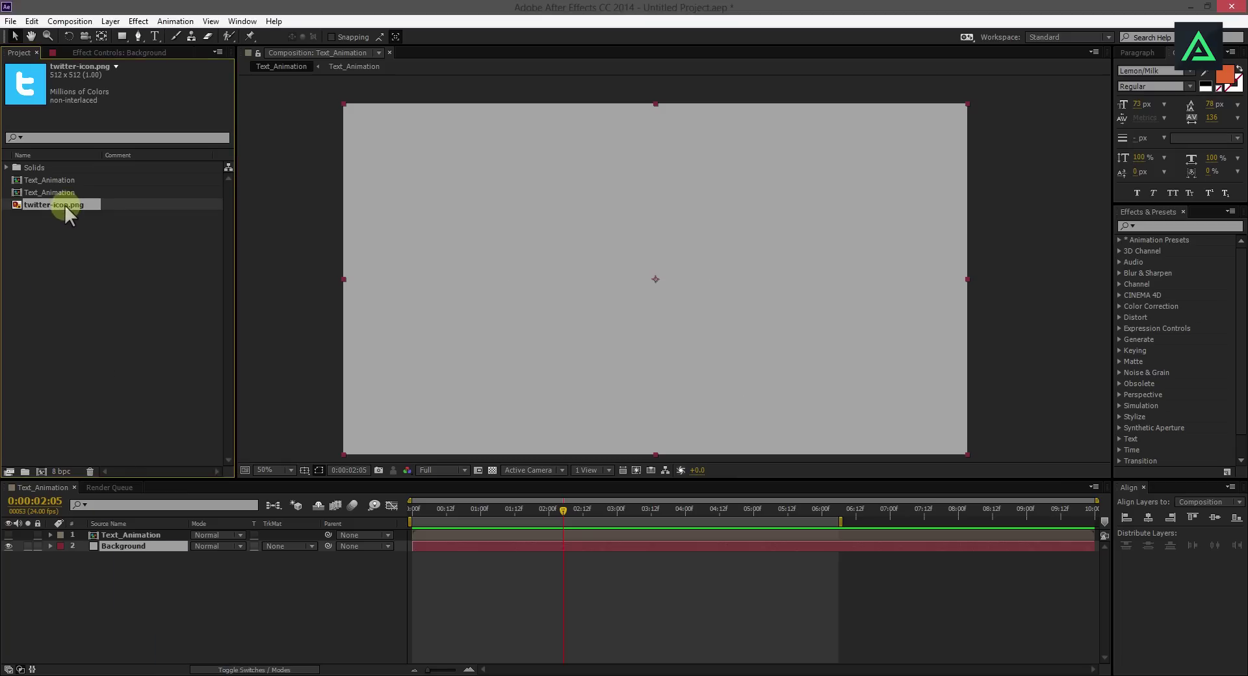
{"action": "left_click_drag", "start_coordinate": [64, 205], "coordinate": [134, 541]}
Pre-compose twitter-icon.png and the Background solid together into a Logo pre-comp
{"action": "left_click", "coordinate": [130, 555]}
{"action": "left_click", "coordinate": [129, 548], "text": "ctrl"}
{"action": "right_click", "coordinate": [129, 547]}
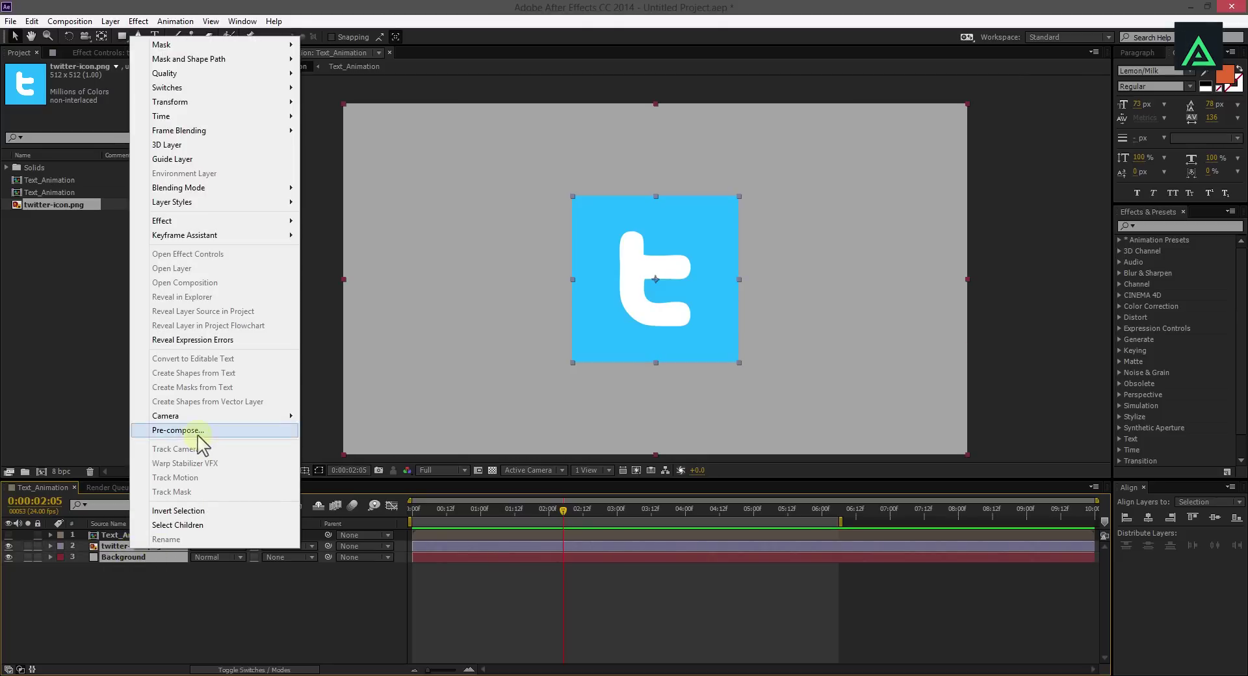
{"action": "left_click", "coordinate": [195, 431]}
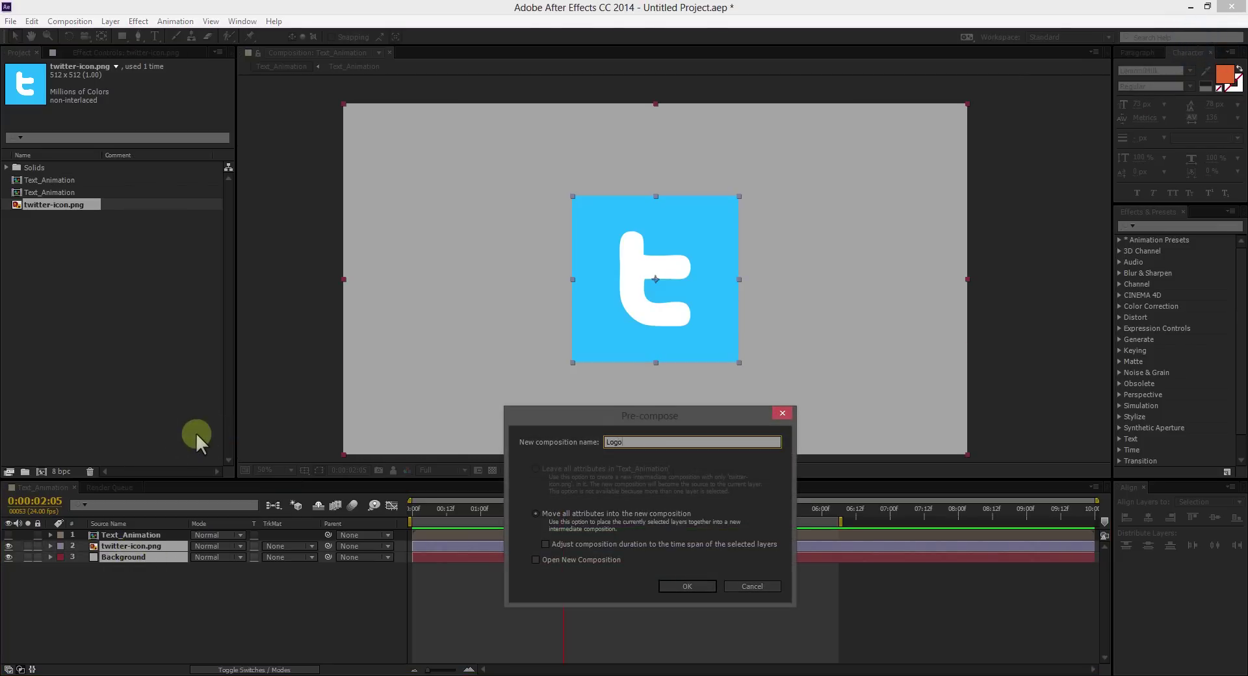
{"action": "left_click", "coordinate": [690, 582]}
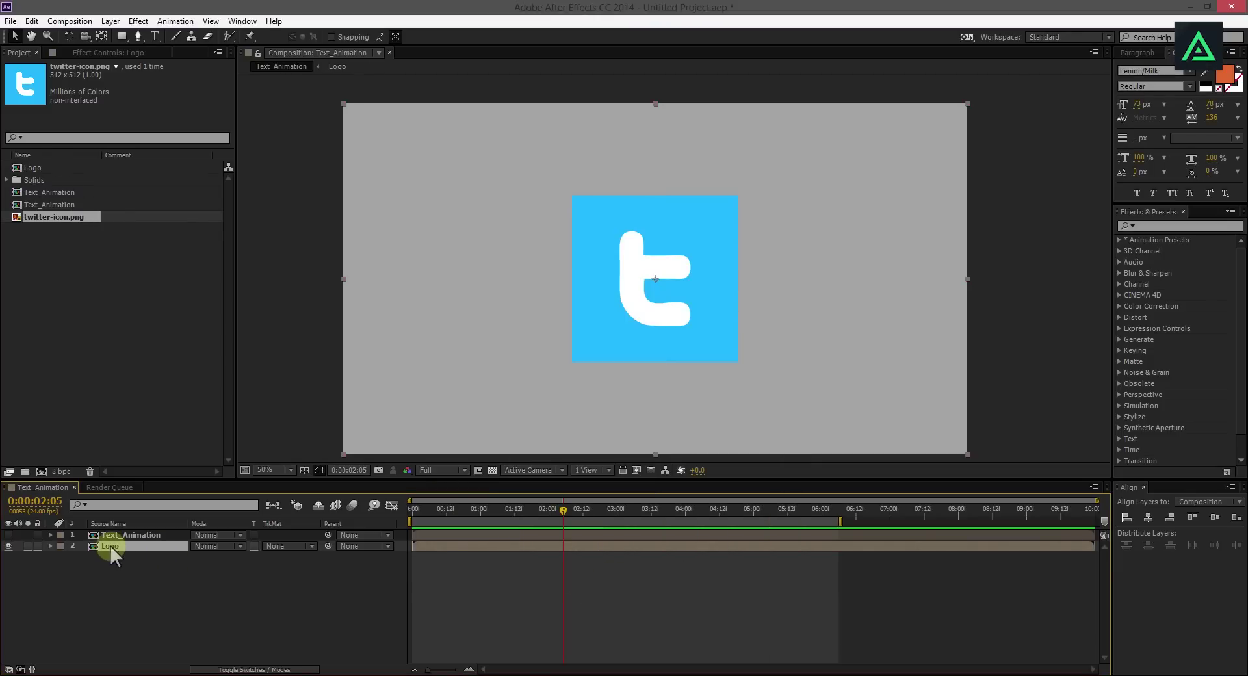
Inside the Logo pre-comp, scale twitter-icon.png to 45% and select the Background layer
{"action": "double_click", "coordinate": [110, 545]}
{"action": "left_click", "coordinate": [135, 536]}
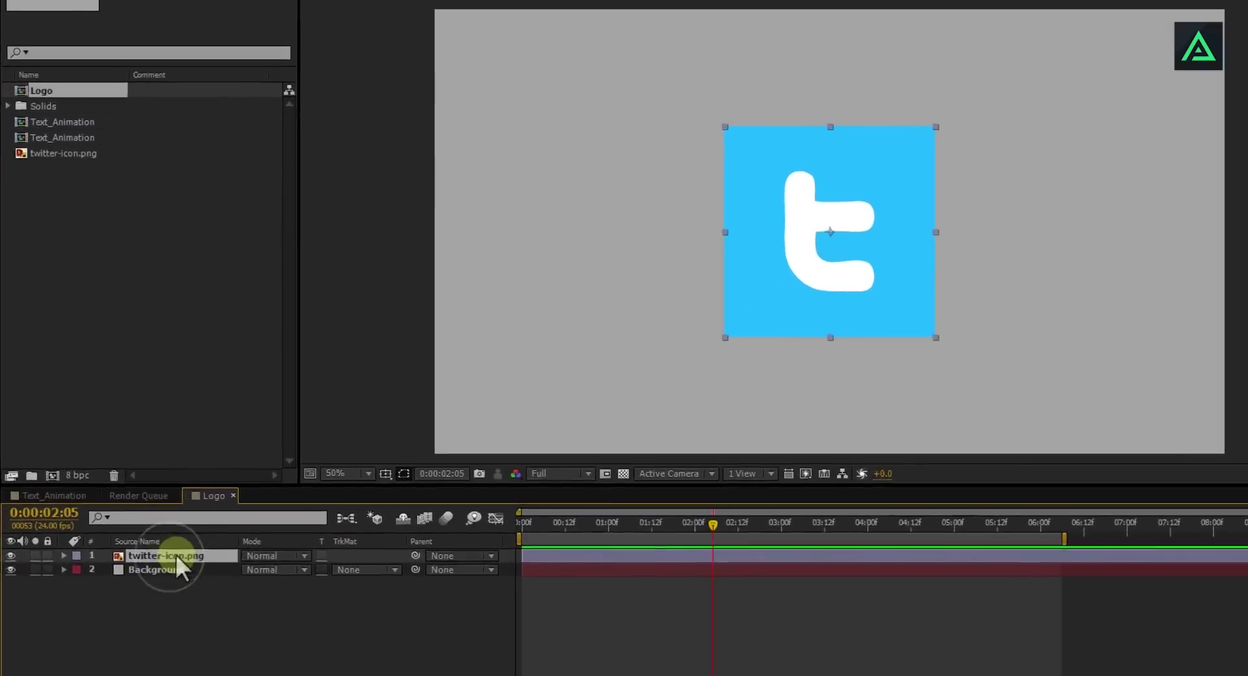
{"action": "key", "text": "s"}
{"action": "left_click_drag", "start_coordinate": [290, 567], "coordinate": [237, 579]}
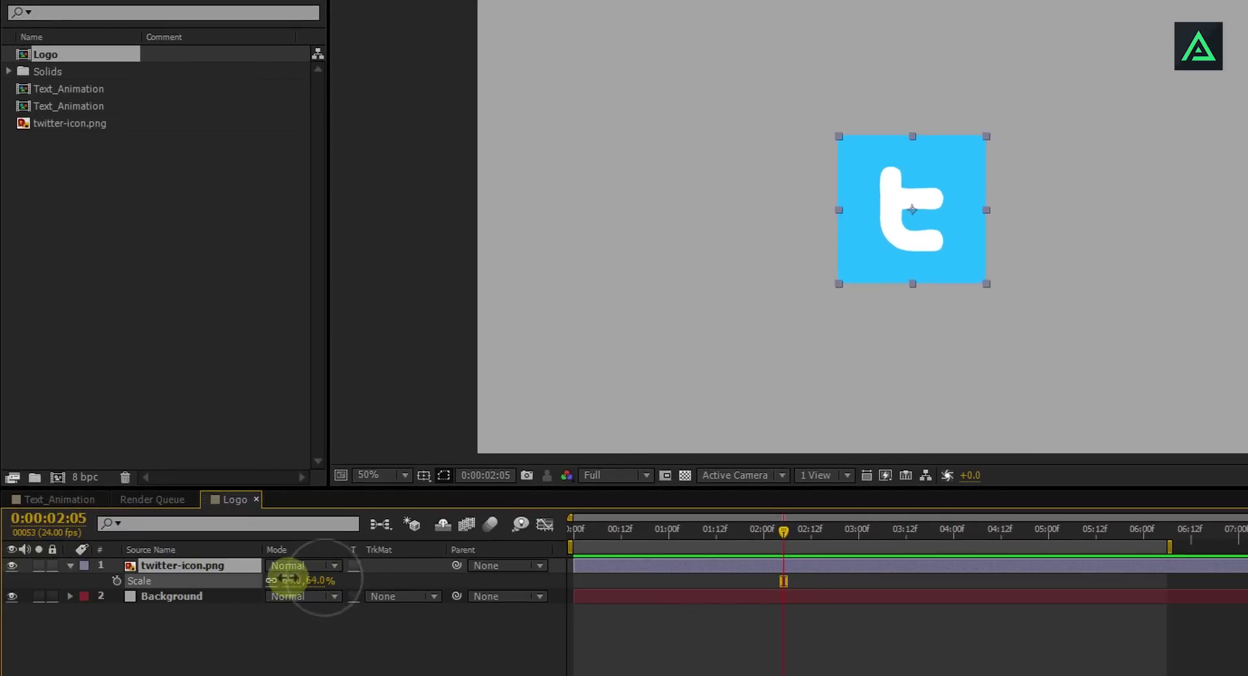
{"action": "left_click", "coordinate": [206, 564]}
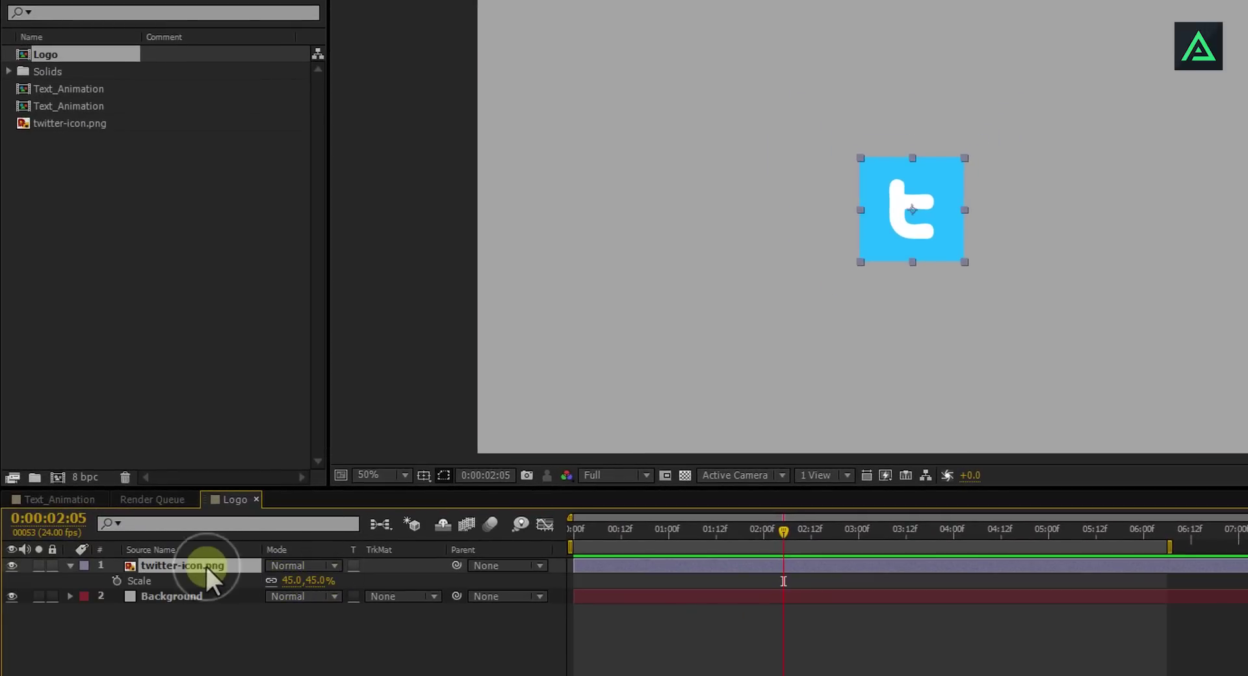
{"action": "left_click", "coordinate": [388, 652]}
{"action": "left_click", "coordinate": [161, 596]}
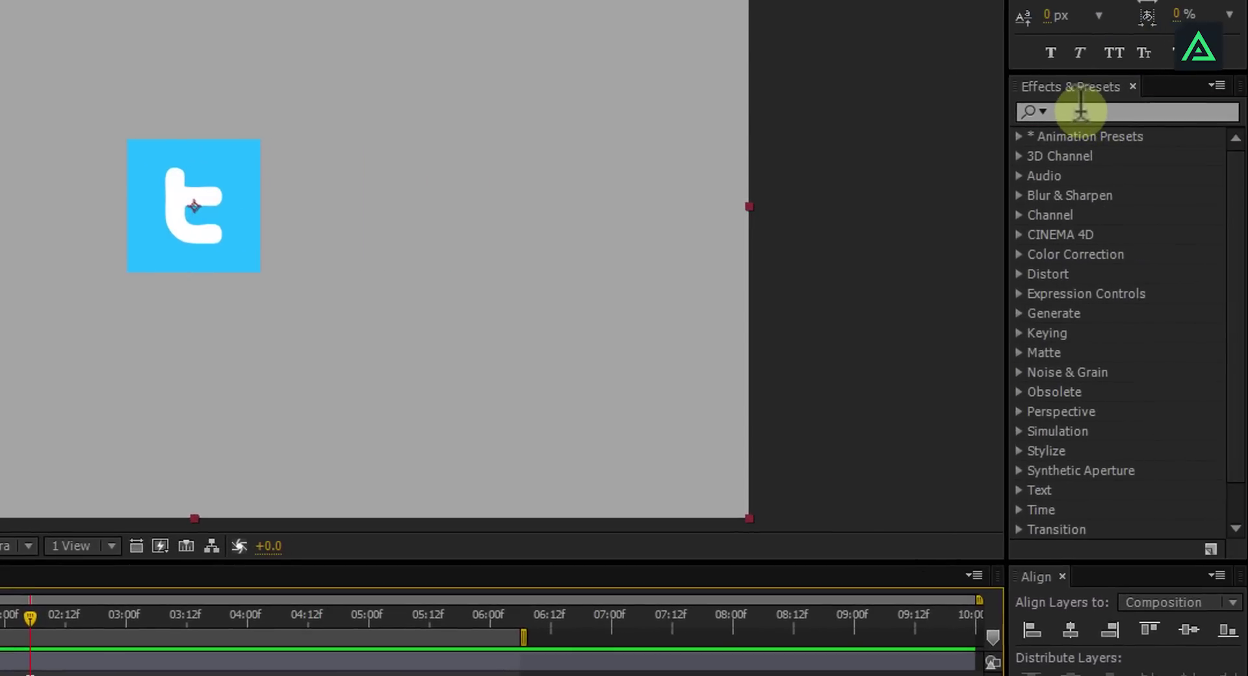
{"action": "left_click", "coordinate": [1080, 112]}
Apply the 4-Color Gradient effect to the Background layer
{"action": "type", "text": "gradie"}
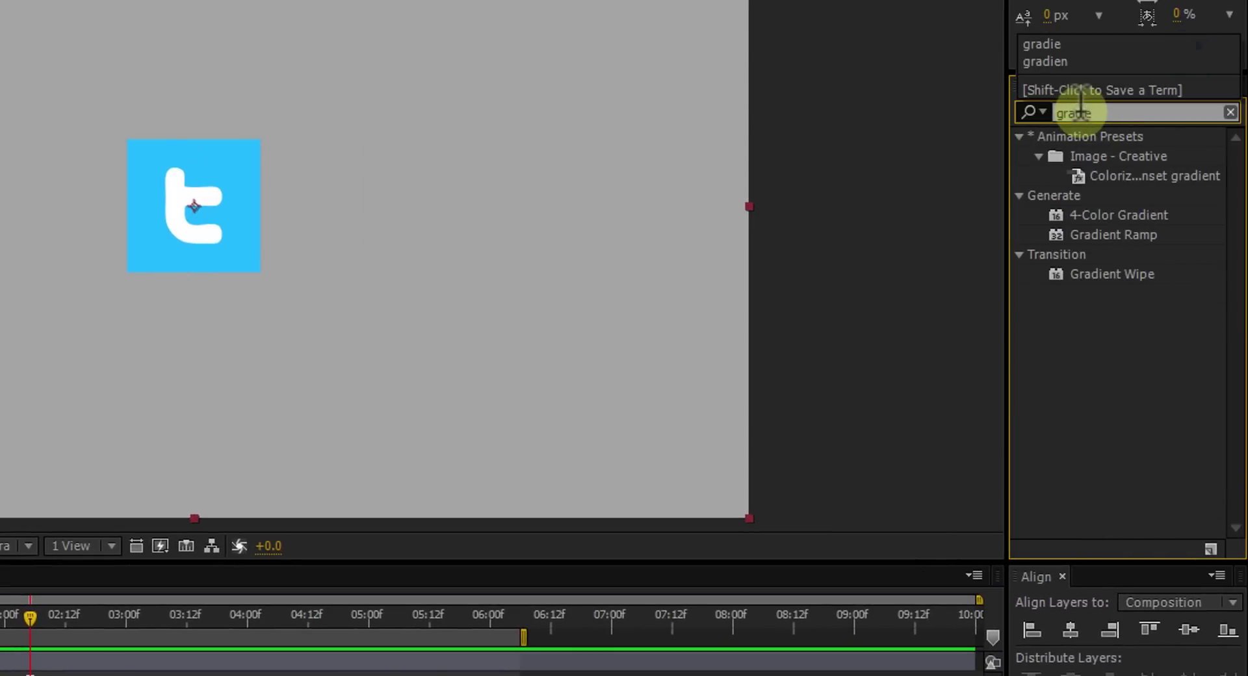
{"action": "left_click_drag", "start_coordinate": [1105, 219], "coordinate": [562, 308]}
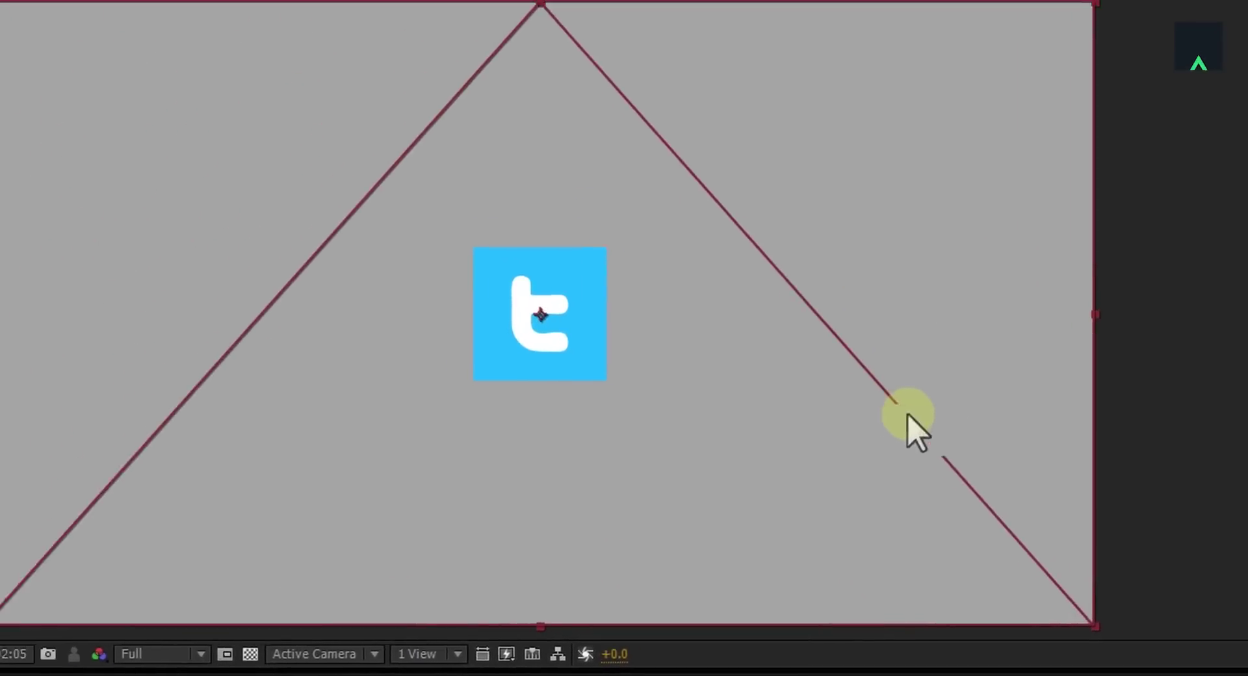
{"action": "left_click_drag", "start_coordinate": [917, 429], "coordinate": [910, 426]}
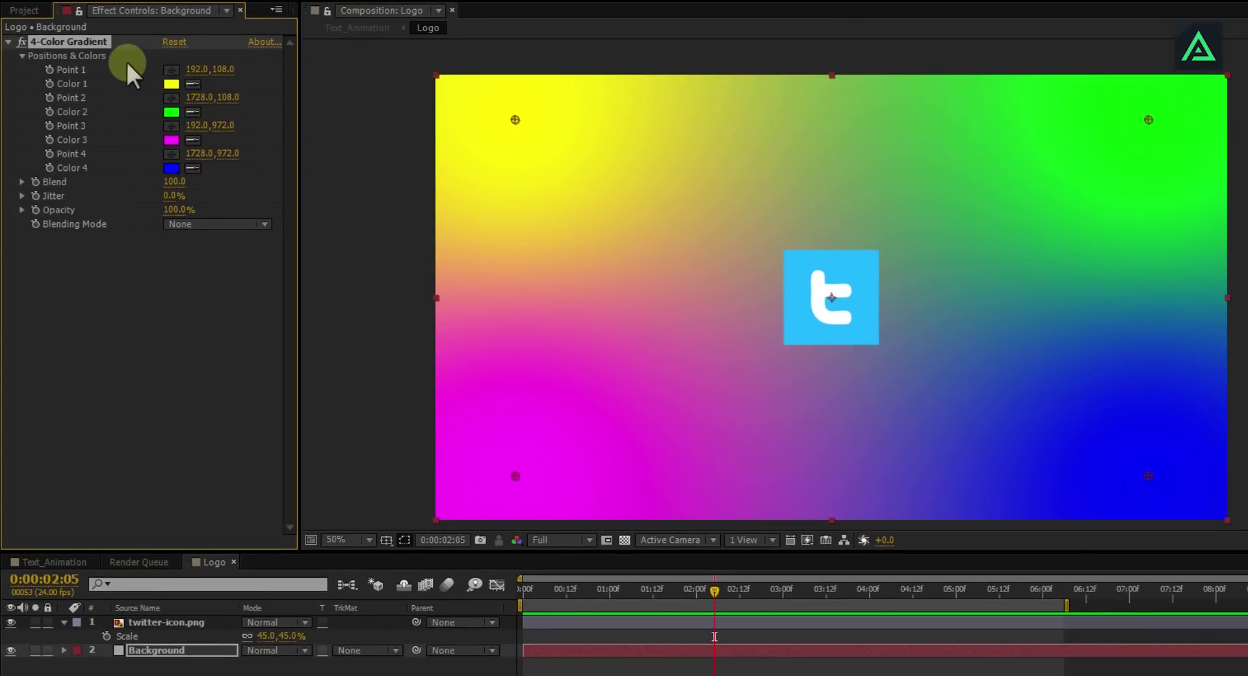
Place gradient points: yellow bottom centre, magenta upper-left, green top centre, blue upper-right
{"action": "left_click_drag", "start_coordinate": [515, 119], "coordinate": [827, 444]}
{"action": "left_click_drag", "start_coordinate": [524, 473], "coordinate": [528, 190]}
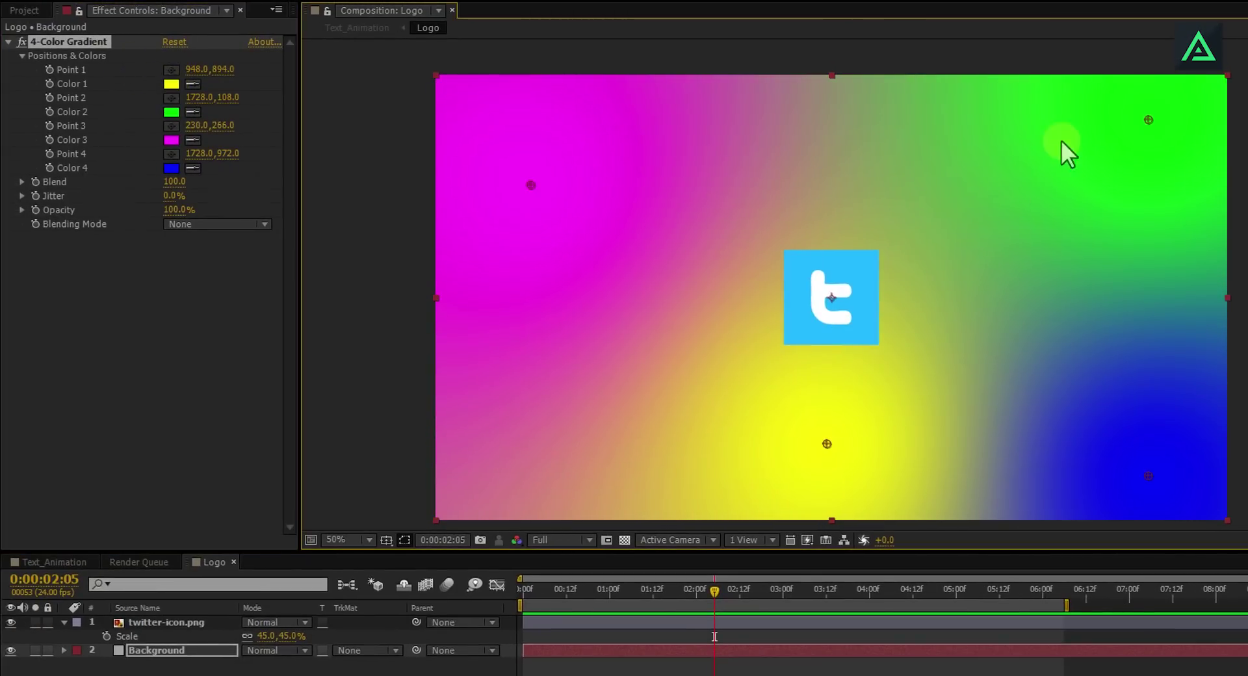
{"action": "left_click_drag", "start_coordinate": [1149, 120], "coordinate": [1022, 68]}
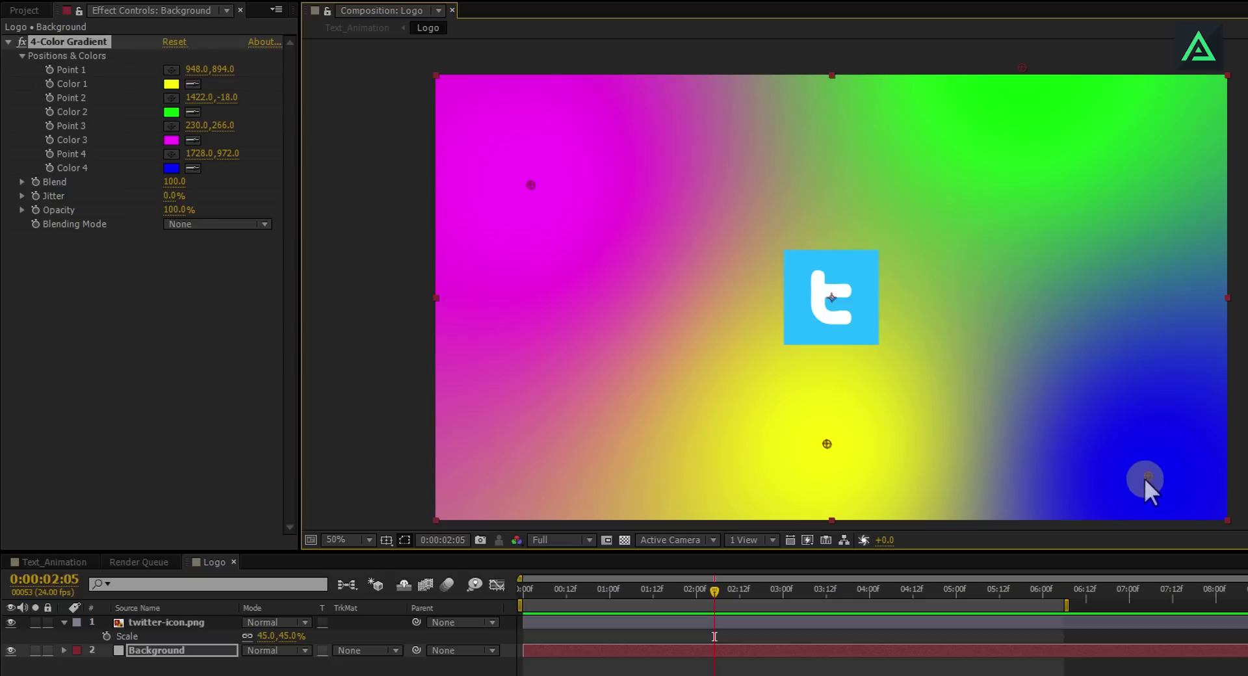
{"action": "left_click_drag", "start_coordinate": [1149, 475], "coordinate": [1202, 342]}
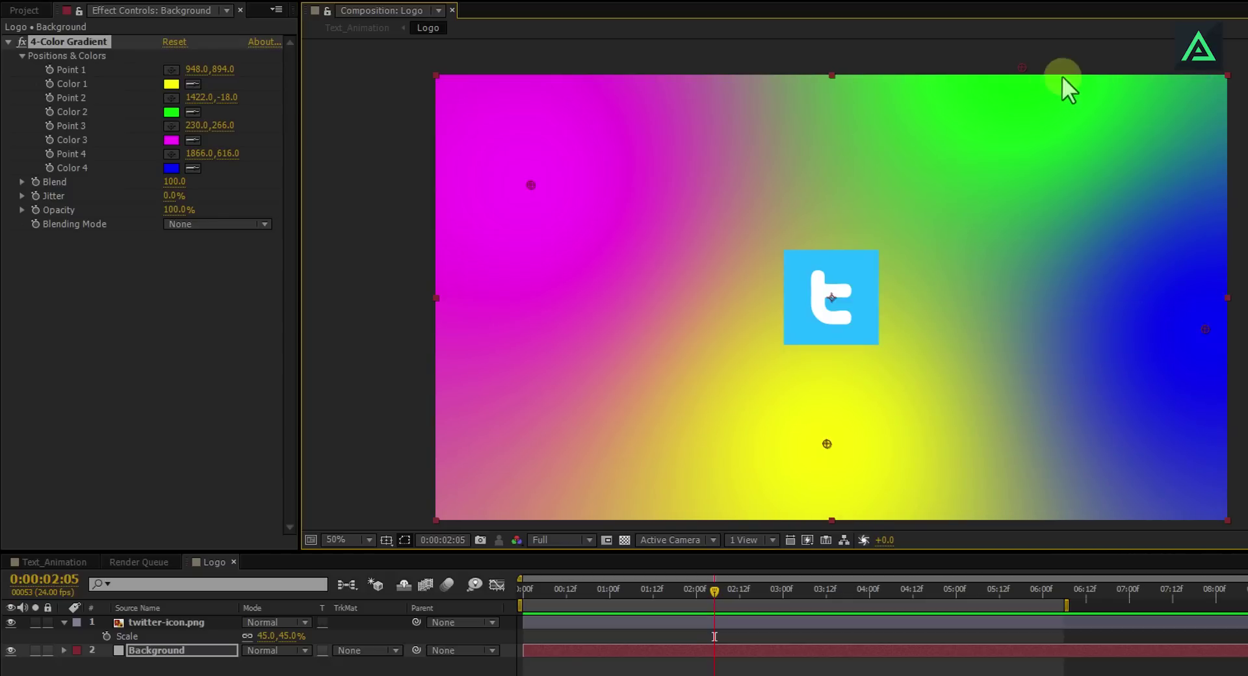
{"action": "left_click_drag", "start_coordinate": [1022, 67], "coordinate": [825, 119]}
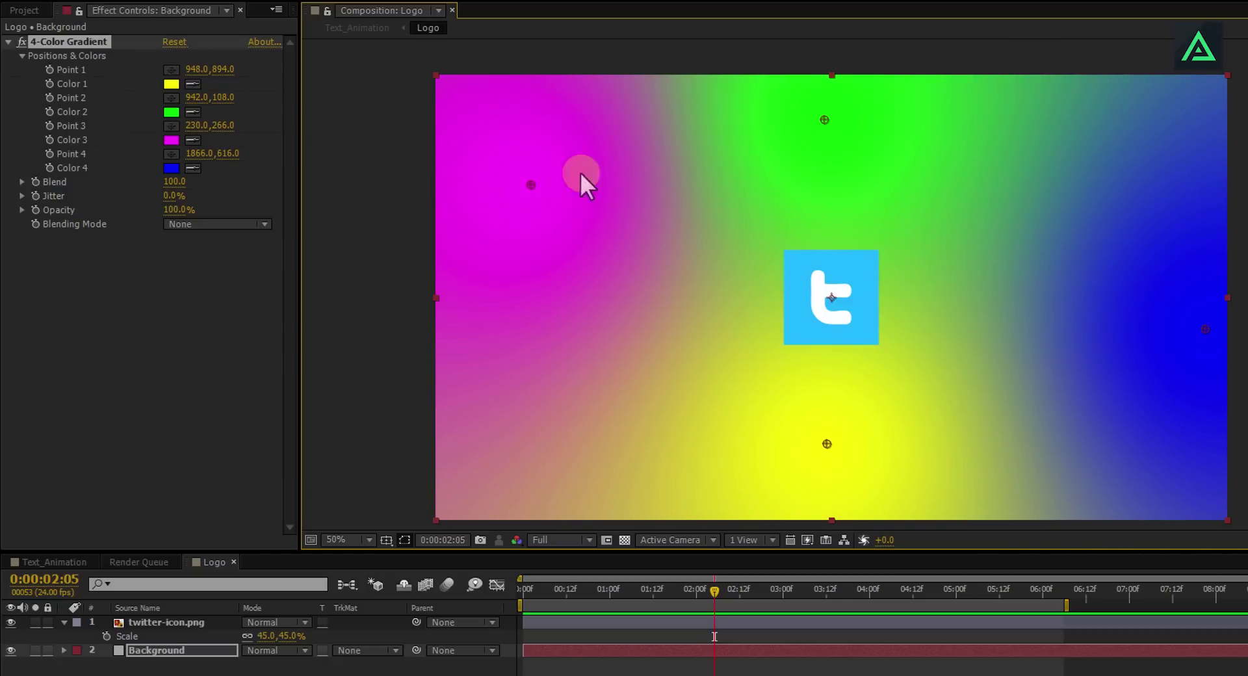
{"action": "left_click_drag", "start_coordinate": [532, 185], "coordinate": [601, 146]}
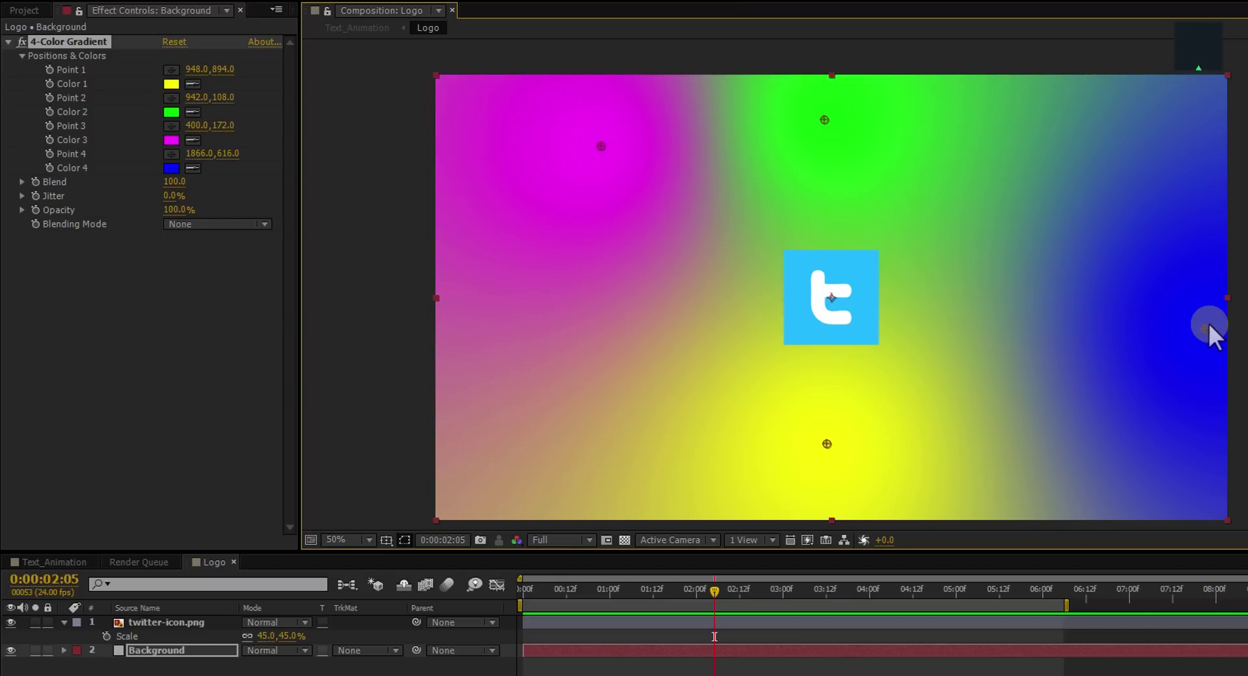
{"action": "left_click_drag", "start_coordinate": [1205, 329], "coordinate": [1170, 192]}
{"action": "left_click_drag", "start_coordinate": [825, 120], "coordinate": [811, 2]}
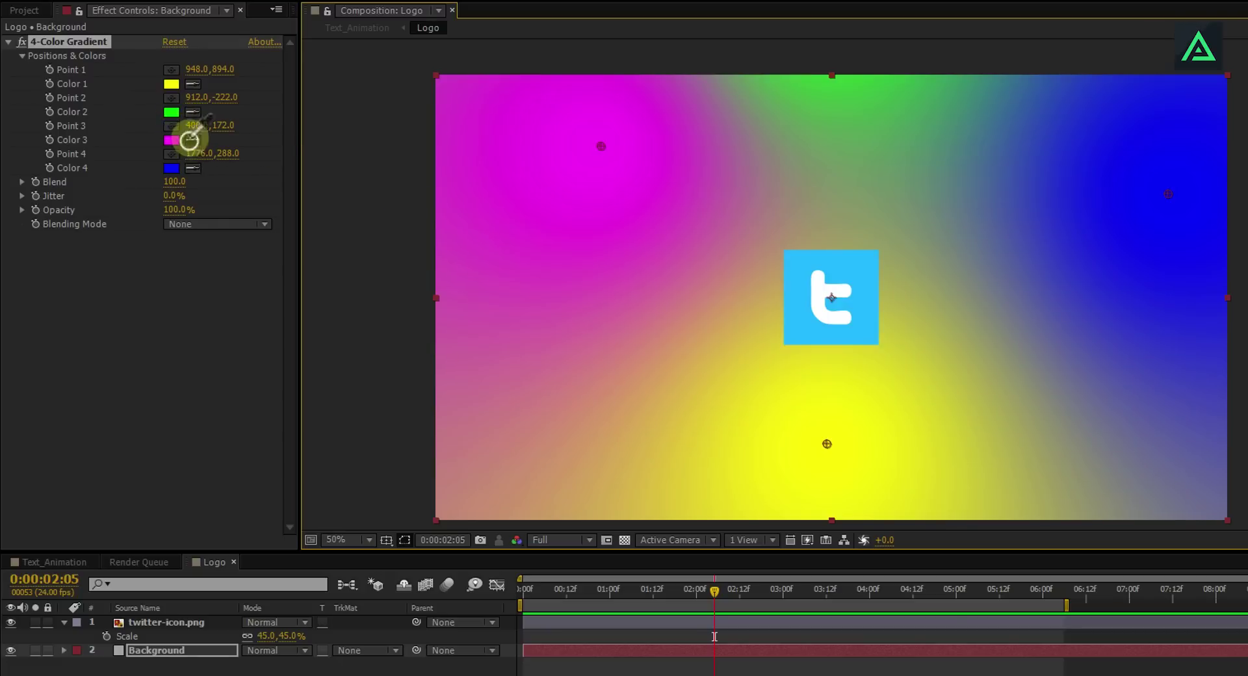
Match Colors 3 and 4 to Color 2, then change Color 2 to light blue 0096FF
{"action": "left_click", "coordinate": [171, 112]}
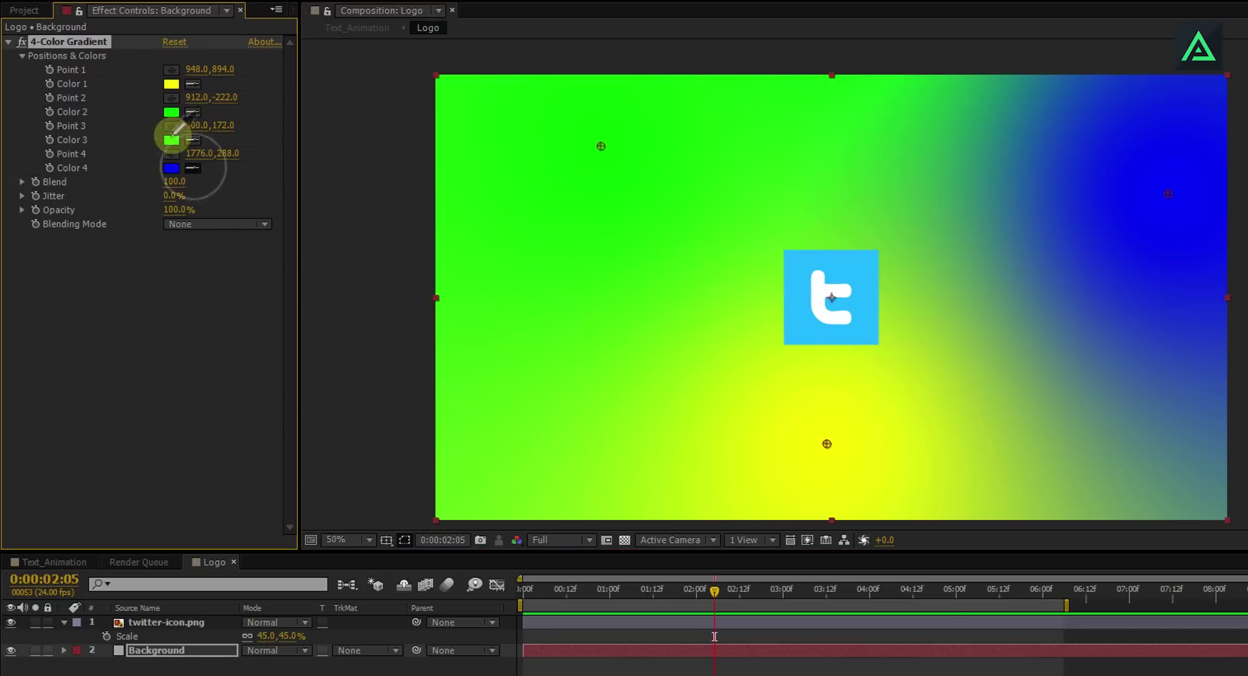
{"action": "left_click", "coordinate": [172, 139]}
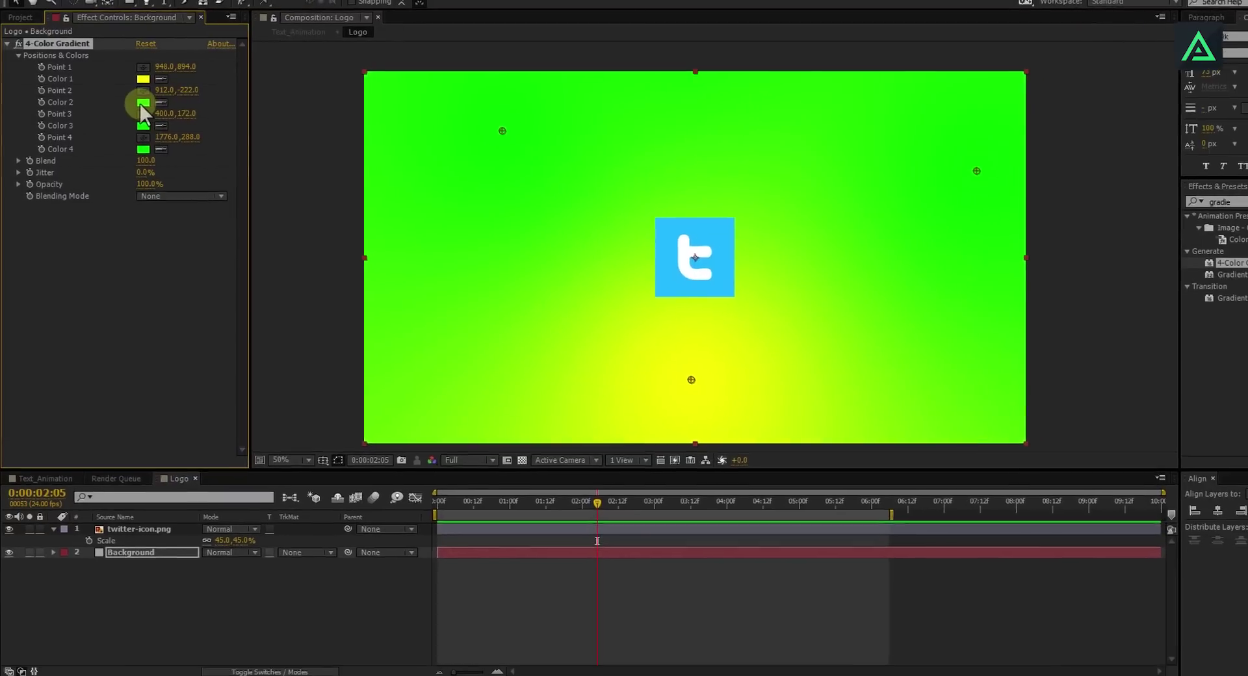
{"action": "left_click", "coordinate": [142, 102]}
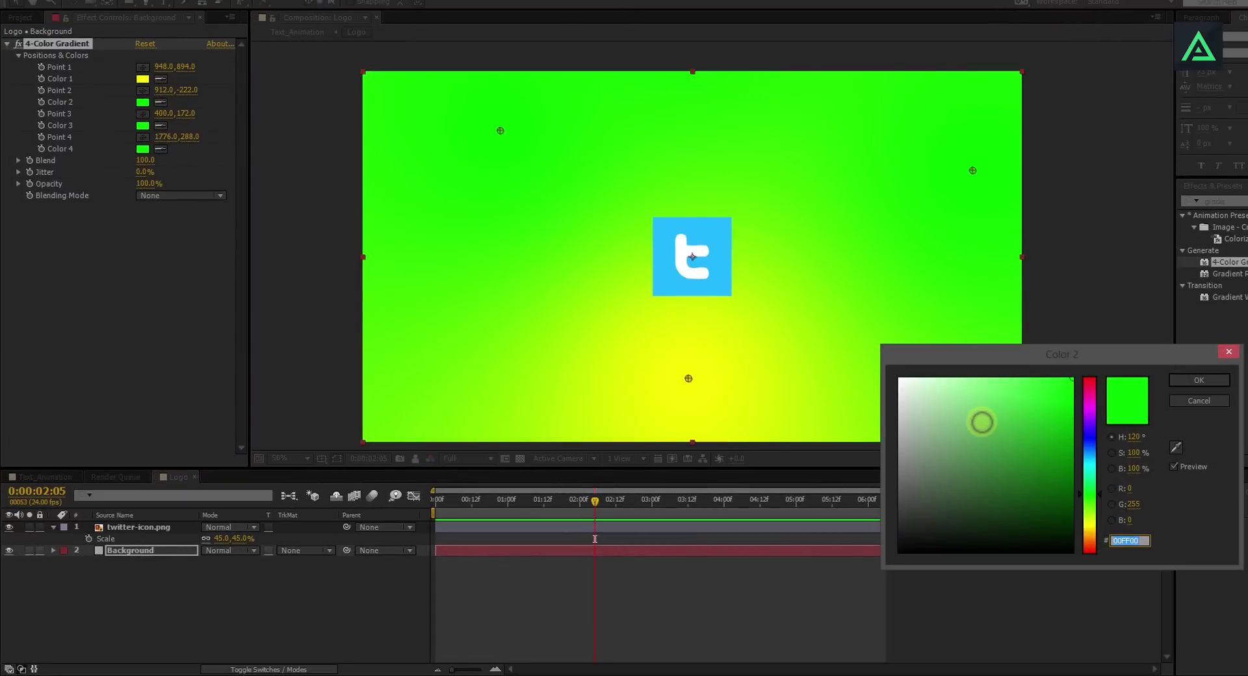
{"action": "mouse_move", "coordinate": [978, 422]}
{"action": "left_mouse_down"}
{"action": "mouse_move", "coordinate": [936, 362]}
{"action": "mouse_move", "coordinate": [880, 385]}
{"action": "mouse_move", "coordinate": [881, 364]}
{"action": "left_mouse_up"}
{"action": "left_click", "coordinate": [1199, 401]}
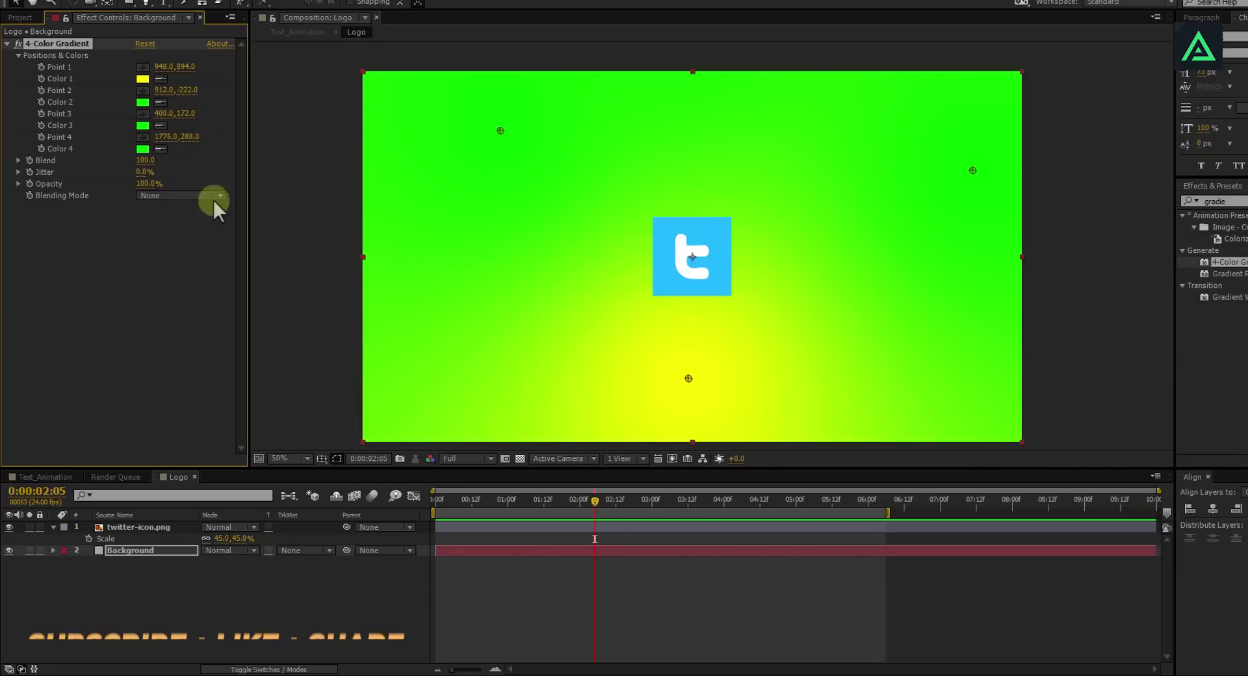
{"action": "left_click", "coordinate": [142, 102]}
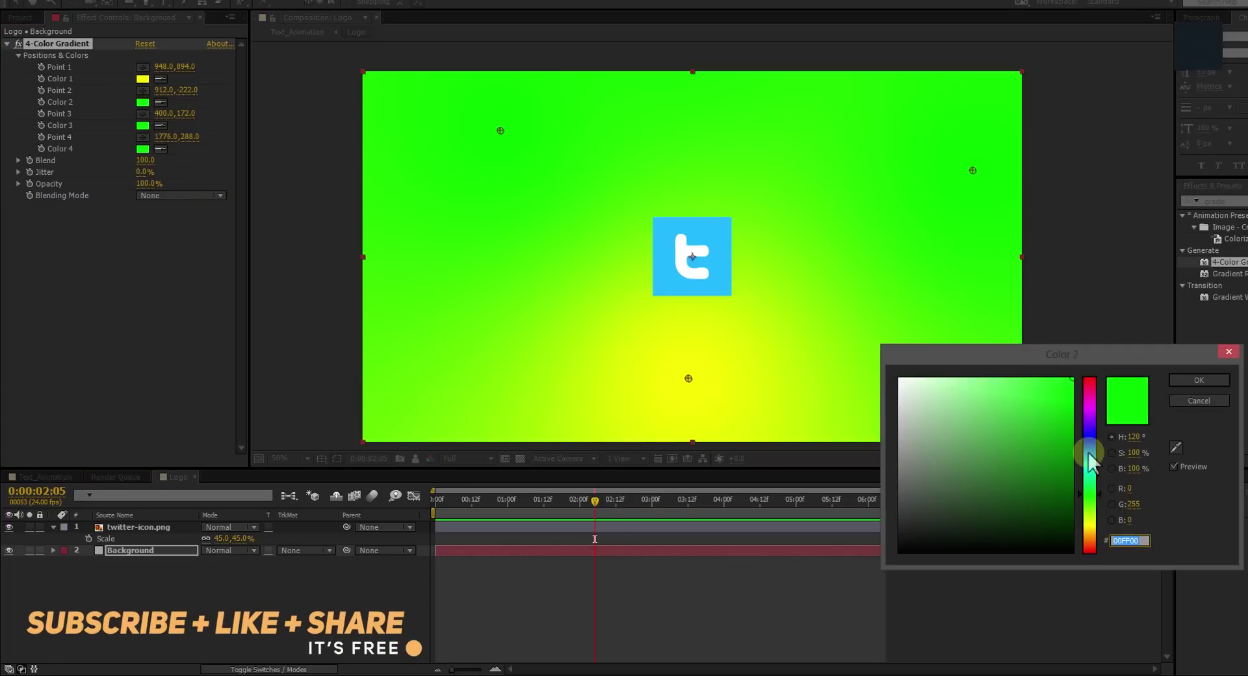
{"action": "left_click_drag", "start_coordinate": [1089, 450], "coordinate": [1090, 453]}
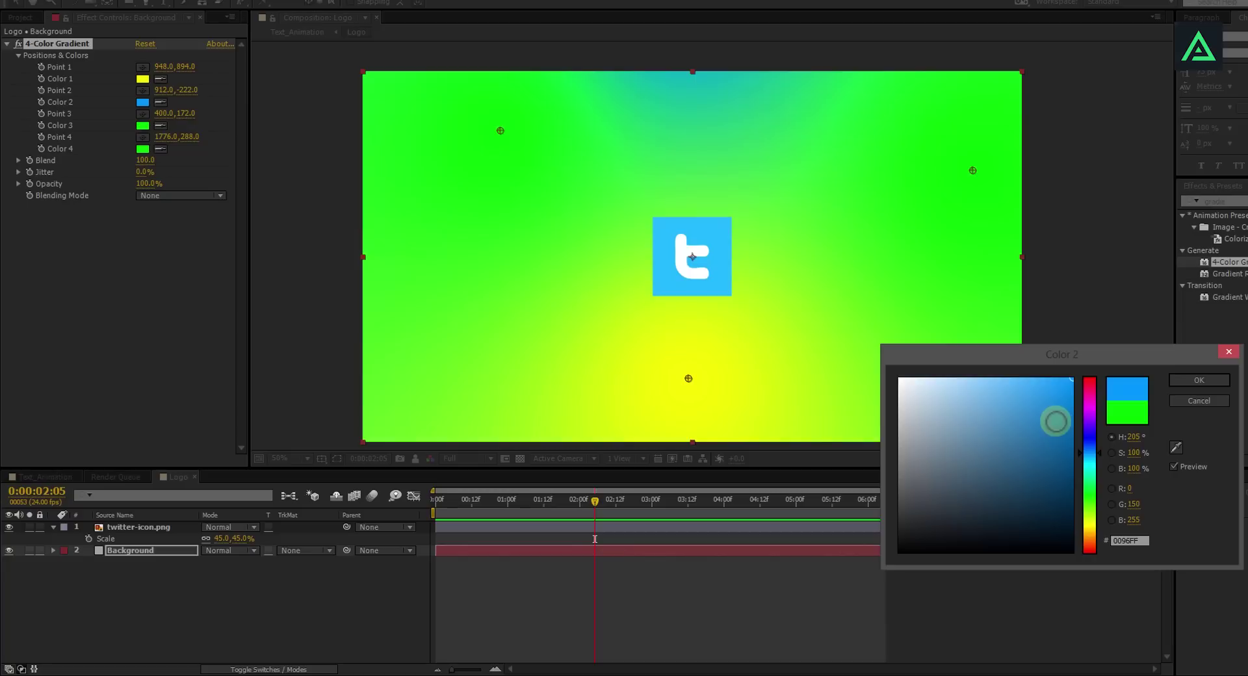
{"action": "left_click", "coordinate": [1199, 380]}
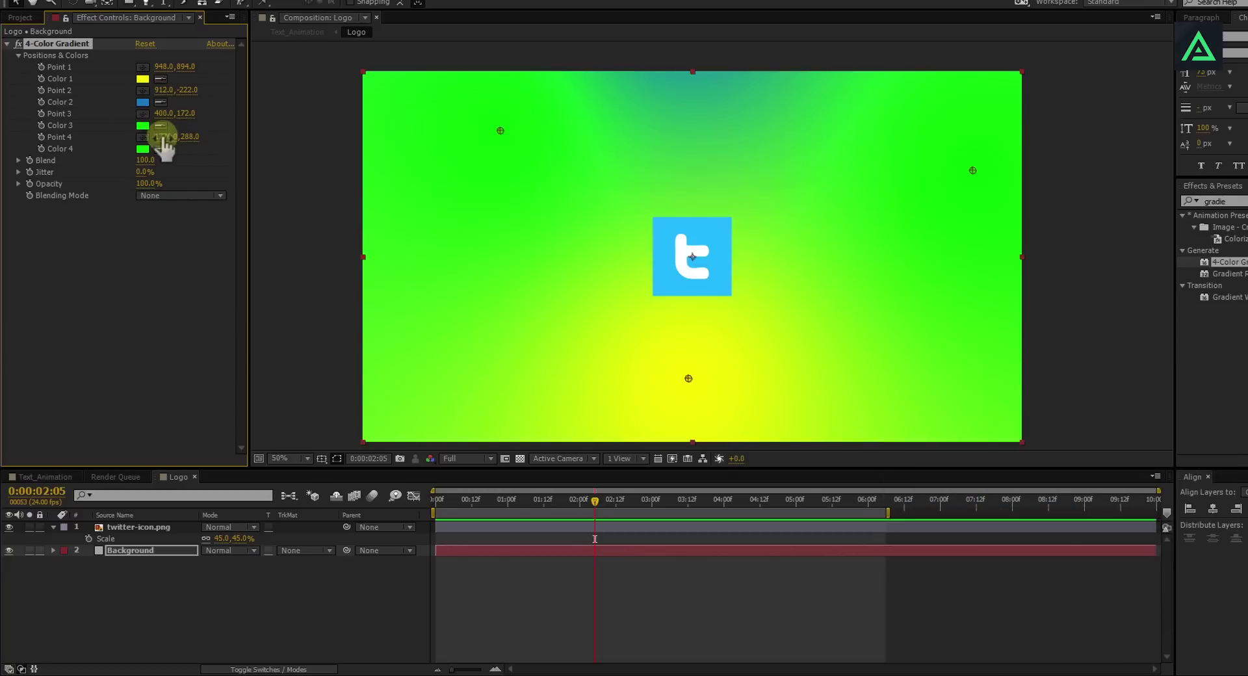
Eyedrop Color 2's light blue into Colors 3 and 4
{"action": "left_click", "coordinate": [161, 125]}
{"action": "left_click", "coordinate": [142, 102]}
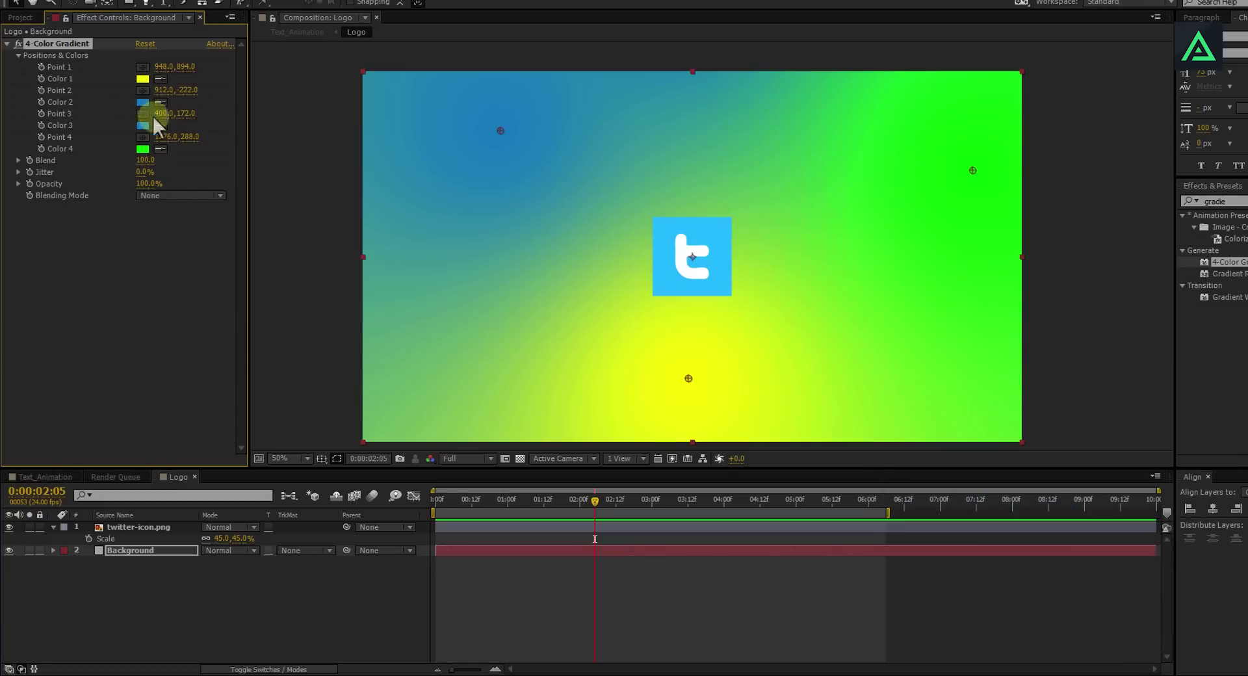
{"action": "left_click", "coordinate": [160, 148]}
{"action": "left_click", "coordinate": [143, 125]}
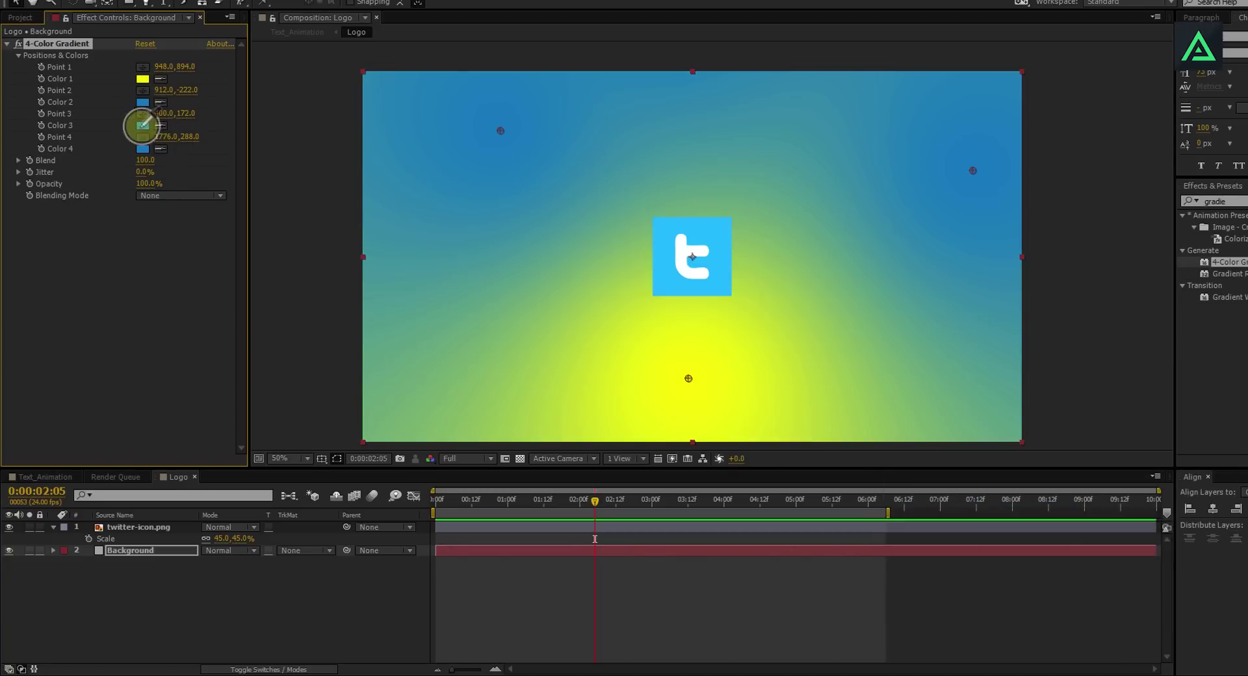
Set gradient Color 1 to pale green B3FFB3
{"action": "left_click", "coordinate": [142, 78]}
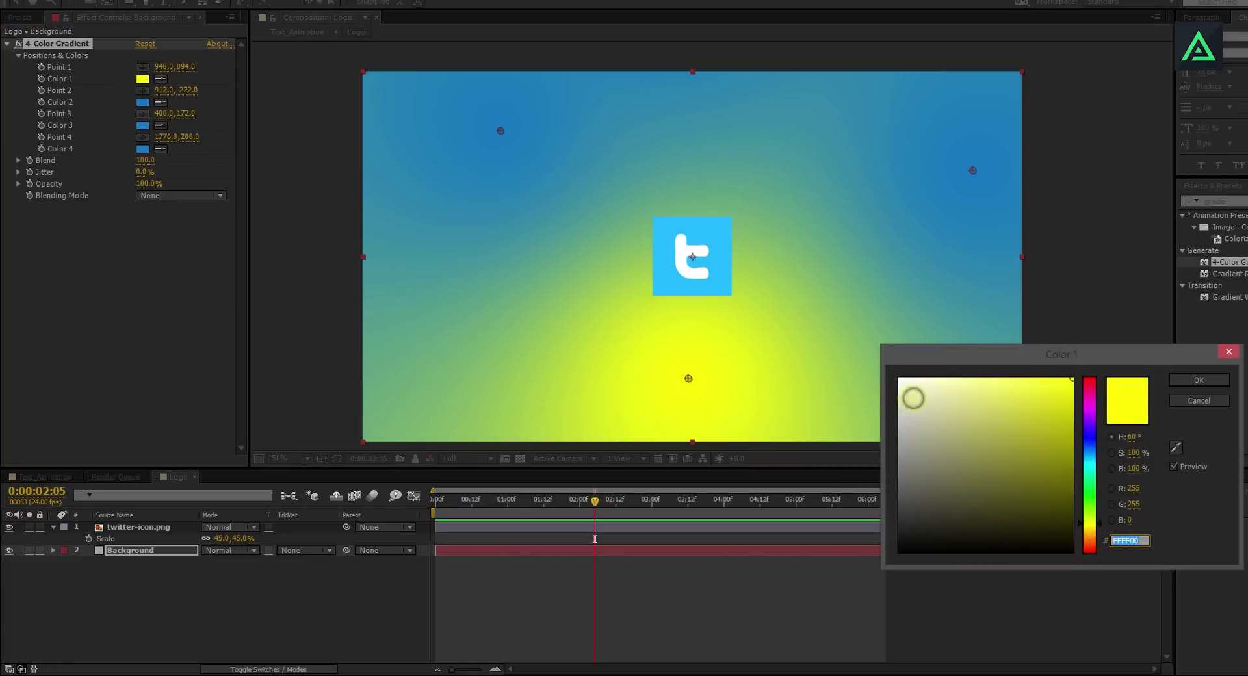
{"action": "left_click_drag", "start_coordinate": [973, 376], "coordinate": [950, 357]}
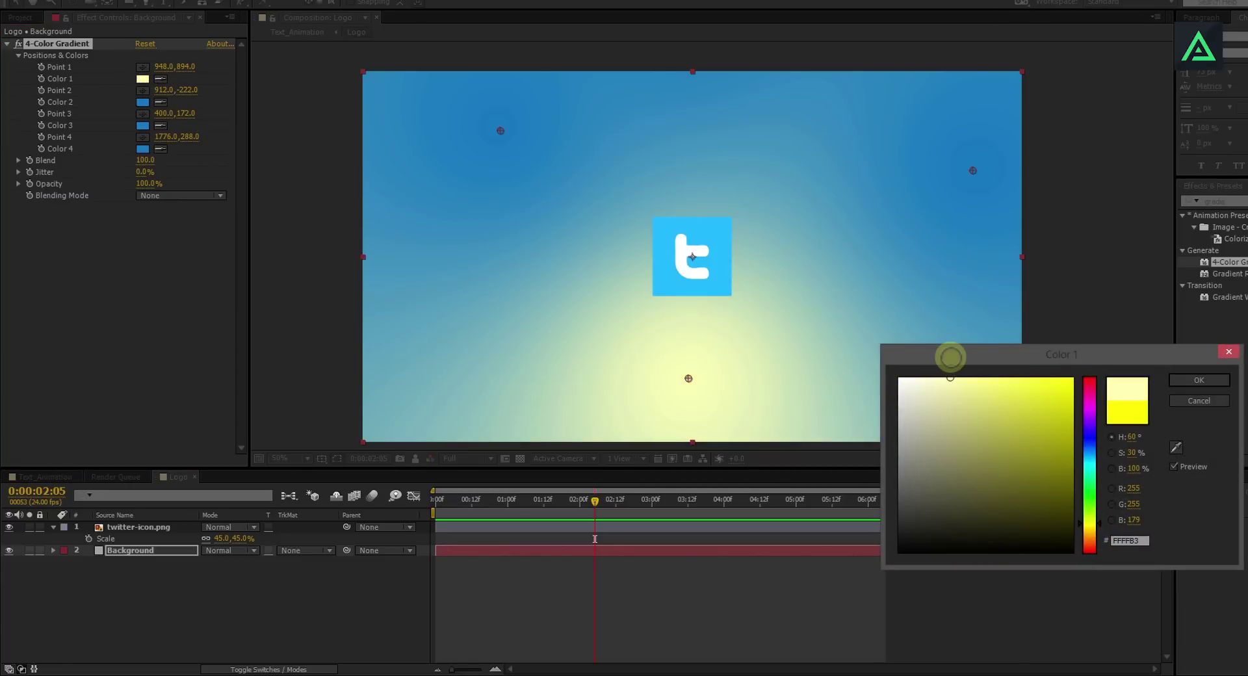
{"action": "left_click", "coordinate": [1085, 495]}
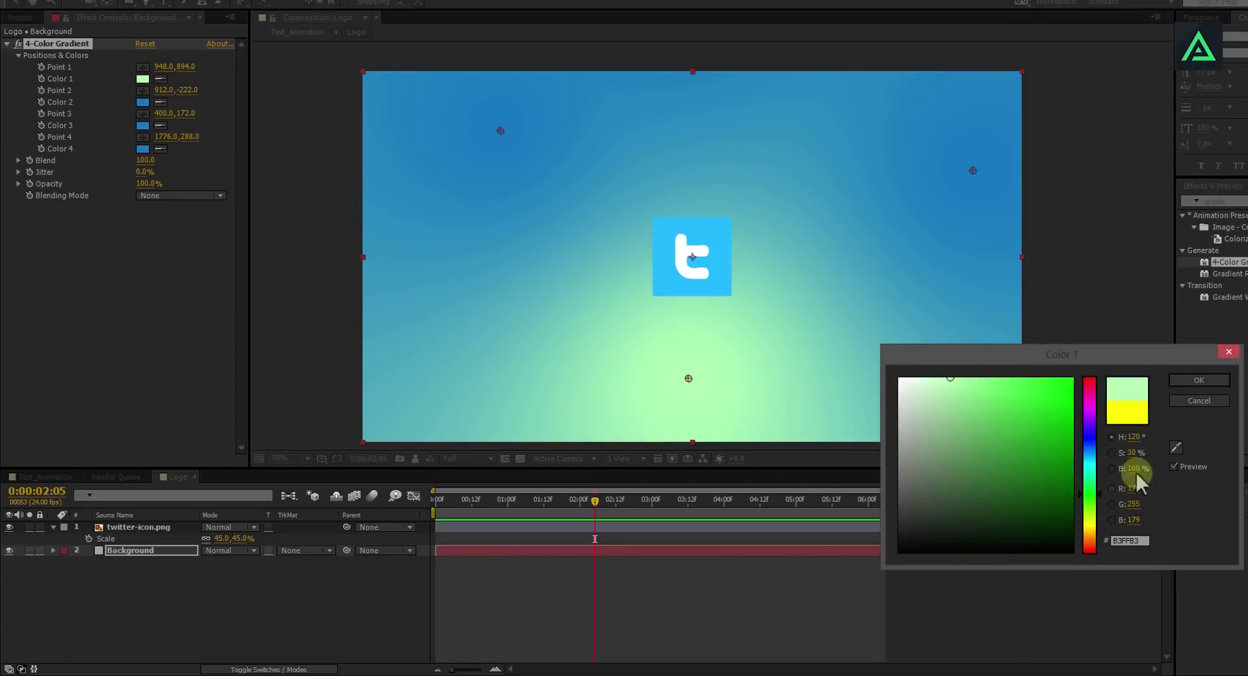
{"action": "left_click", "coordinate": [1181, 381]}
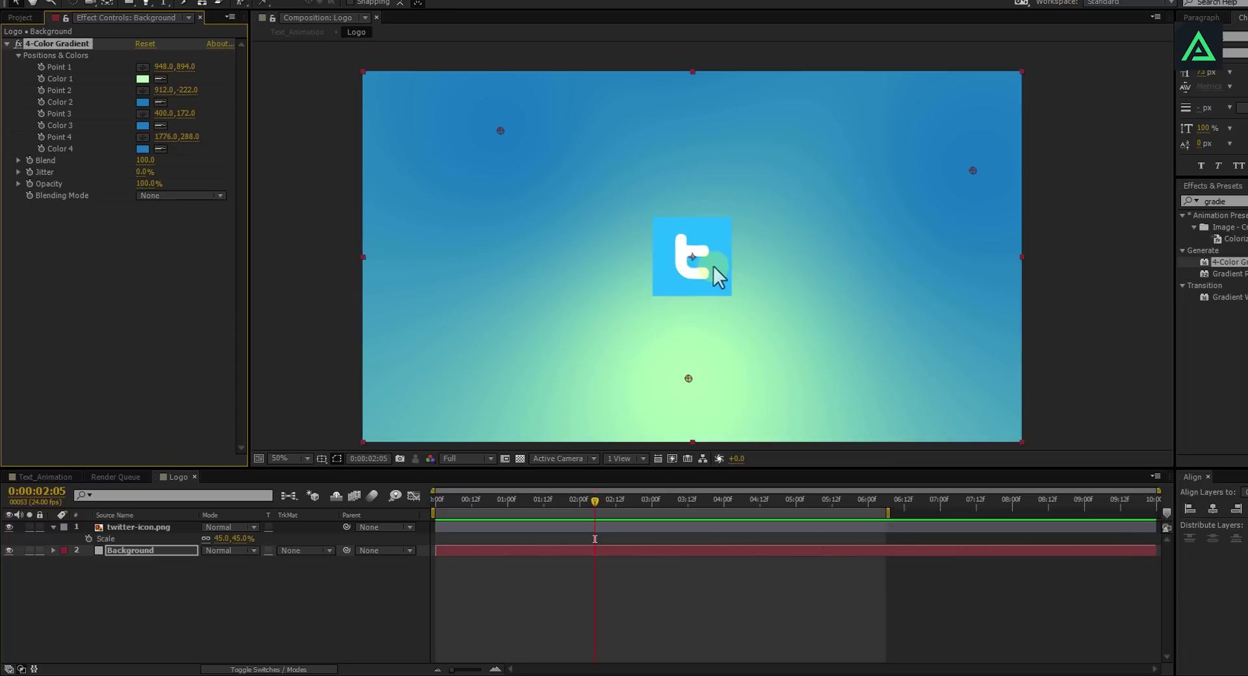
Deselect the layers and switch to the Text_Animation timeline tab
{"action": "left_click", "coordinate": [203, 571]}
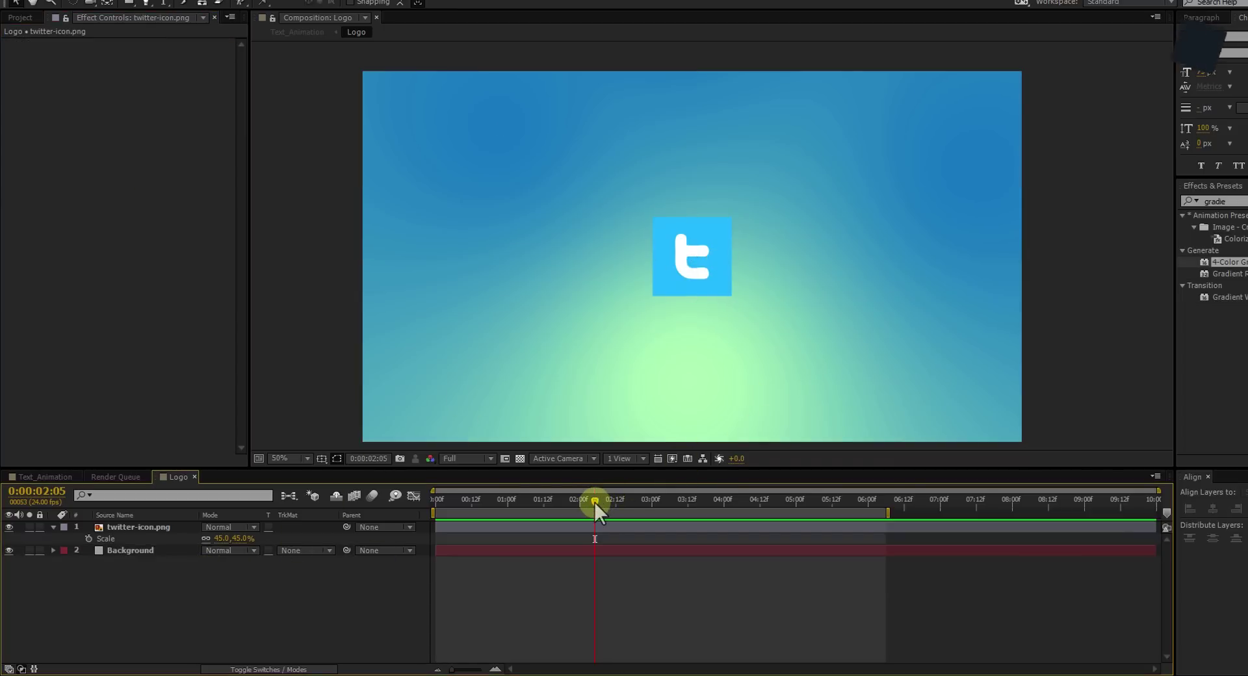
{"action": "left_click", "coordinate": [618, 351]}
{"action": "left_click", "coordinate": [755, 279]}
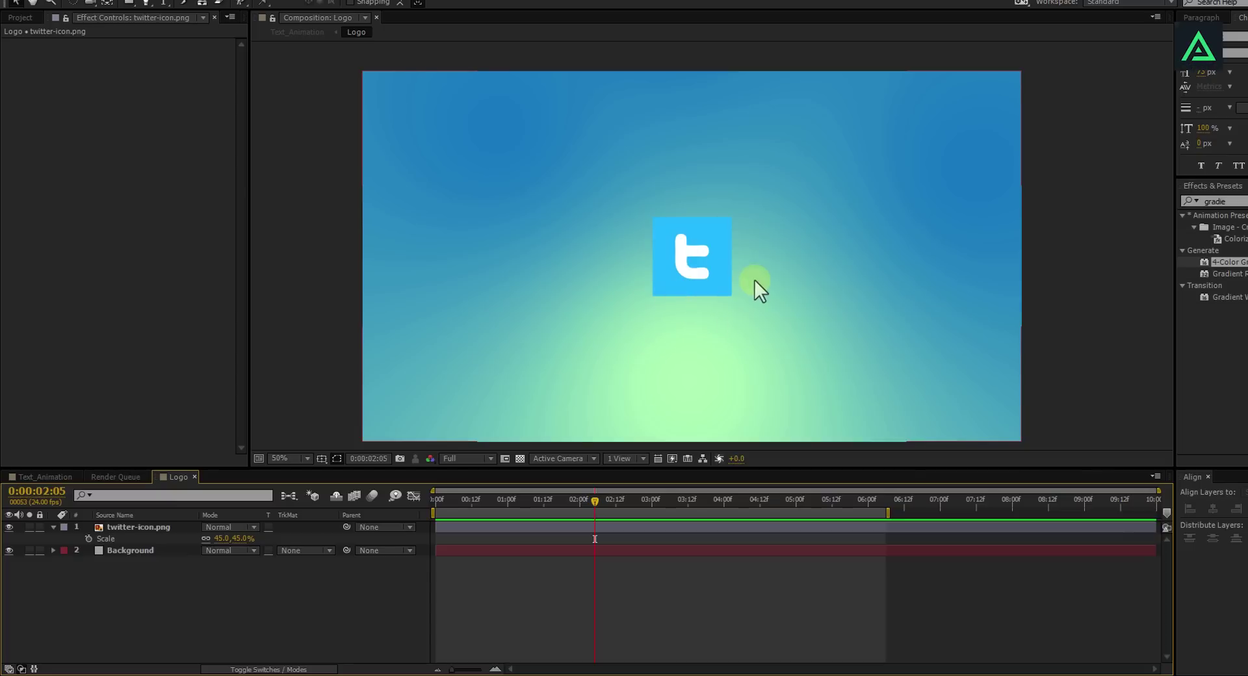
{"action": "left_click", "coordinate": [71, 486]}
{"action": "left_click", "coordinate": [54, 476]}
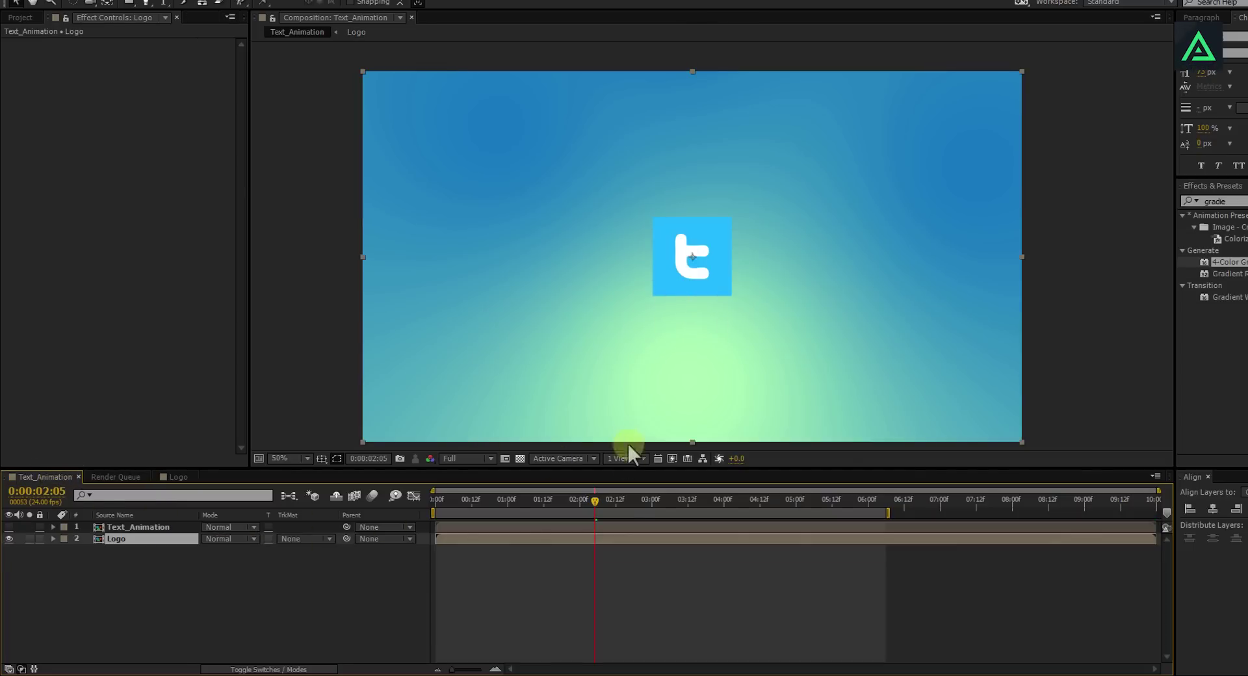
Make the Text_Animation layer visible and scrub between 0:00:01:06 and 0:00:02:00
{"action": "left_click_drag", "start_coordinate": [26, 495], "coordinate": [22, 513]}
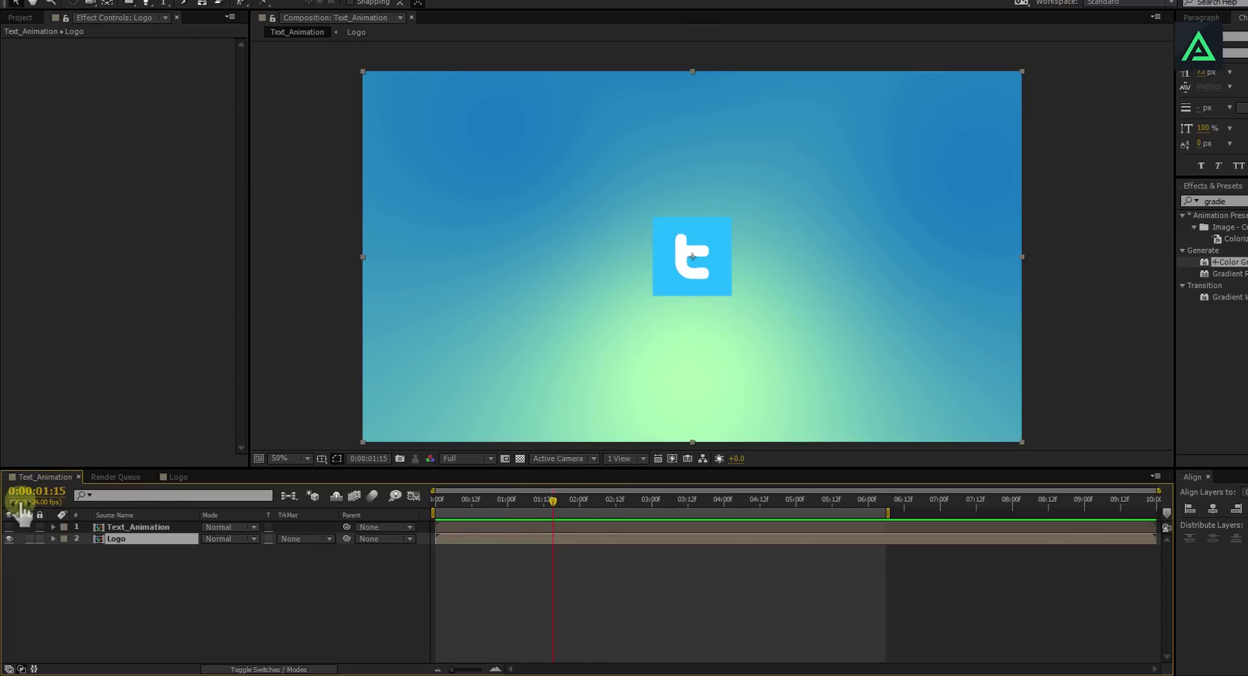
{"action": "left_click", "coordinate": [9, 538]}
{"action": "left_click", "coordinate": [9, 539]}
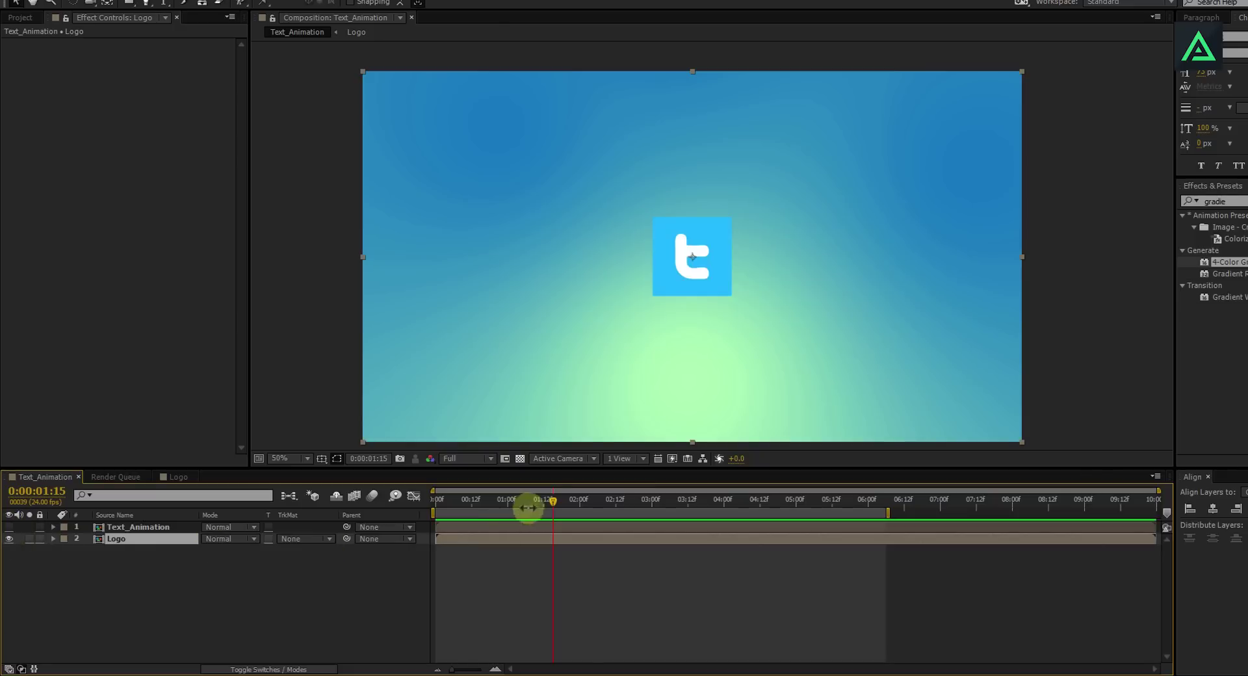
{"action": "left_click", "coordinate": [552, 501]}
{"action": "left_click_drag", "start_coordinate": [553, 501], "coordinate": [526, 500]}
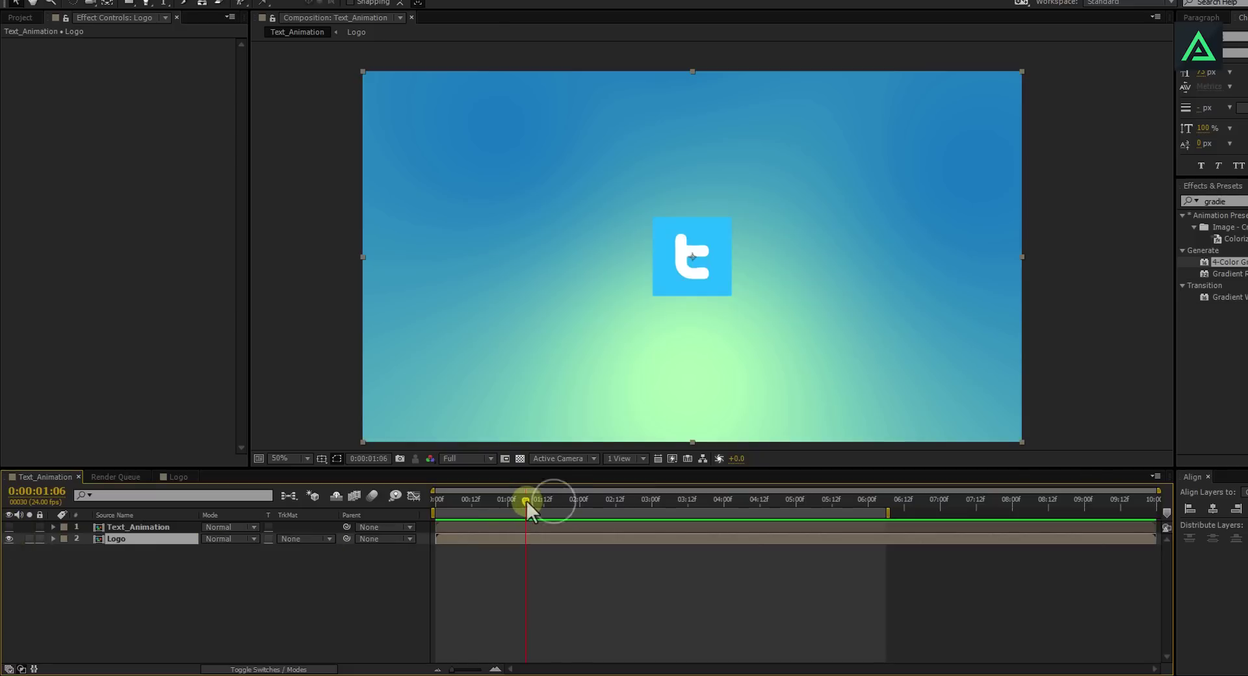
{"action": "left_click", "coordinate": [9, 527]}
{"action": "left_click_drag", "start_coordinate": [526, 502], "coordinate": [579, 500]}
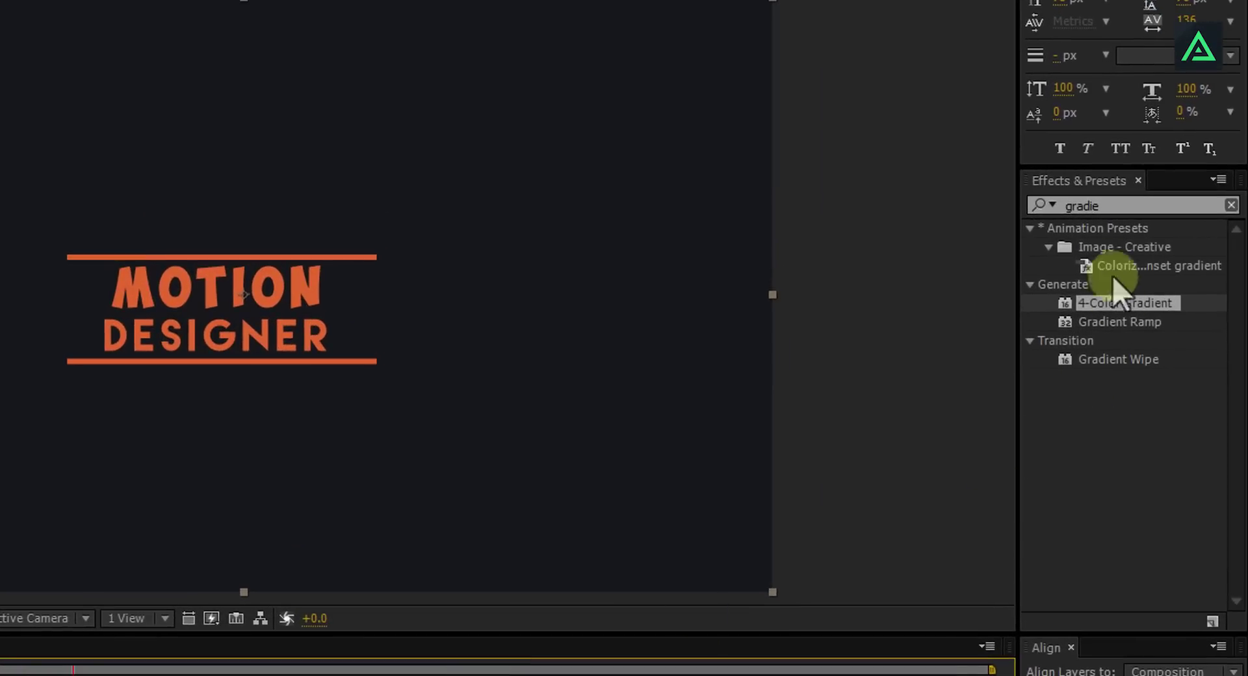
Apply the CC Grid Wipe effect to the Text_Animation layer
{"action": "left_click", "coordinate": [1114, 205]}
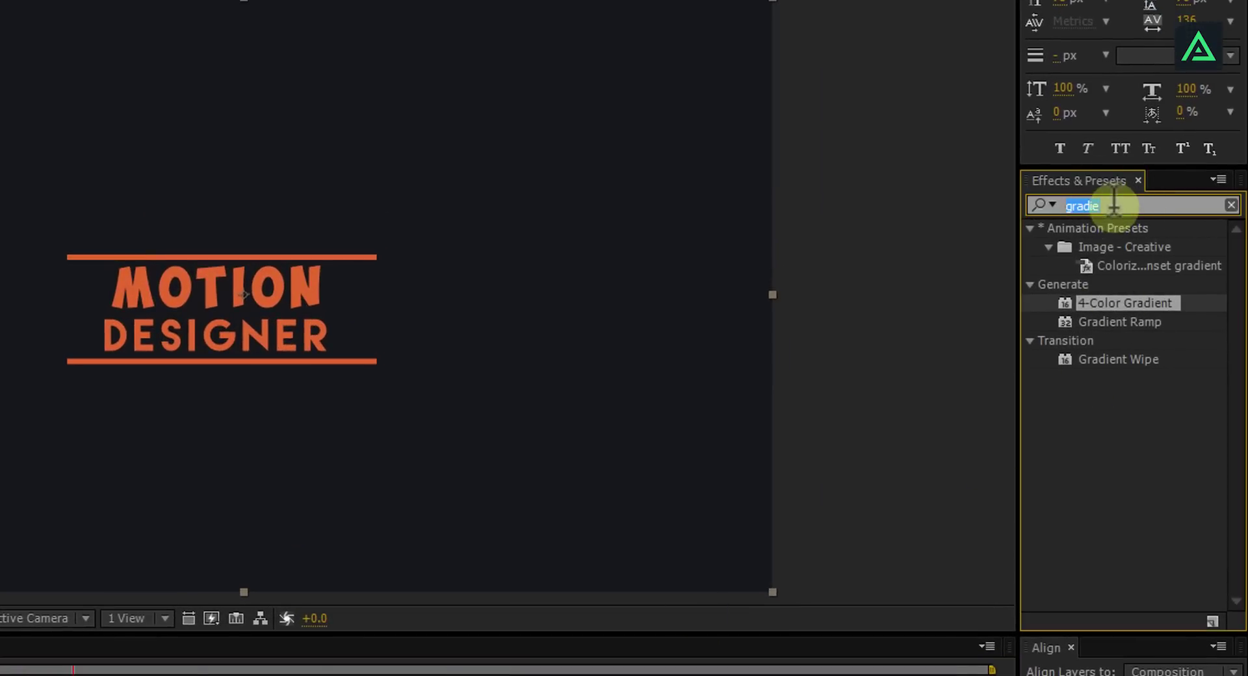
{"action": "type", "text": "gri"}
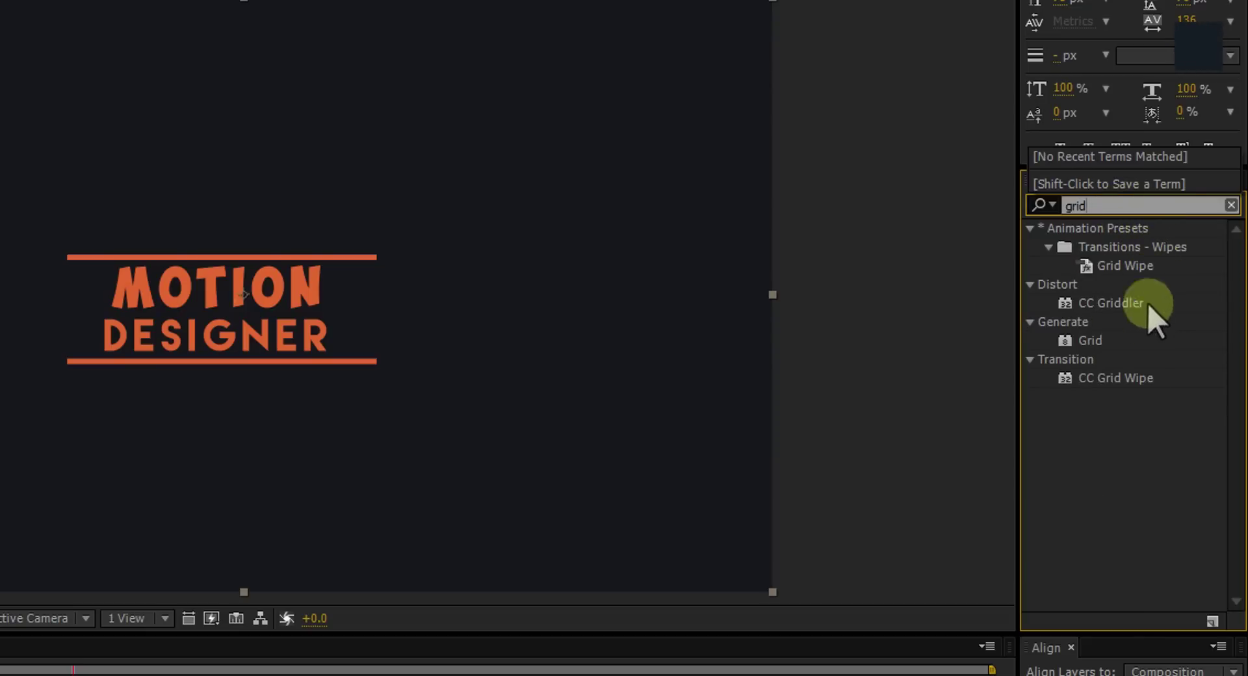
{"action": "left_click_drag", "start_coordinate": [1122, 383], "coordinate": [233, 427]}
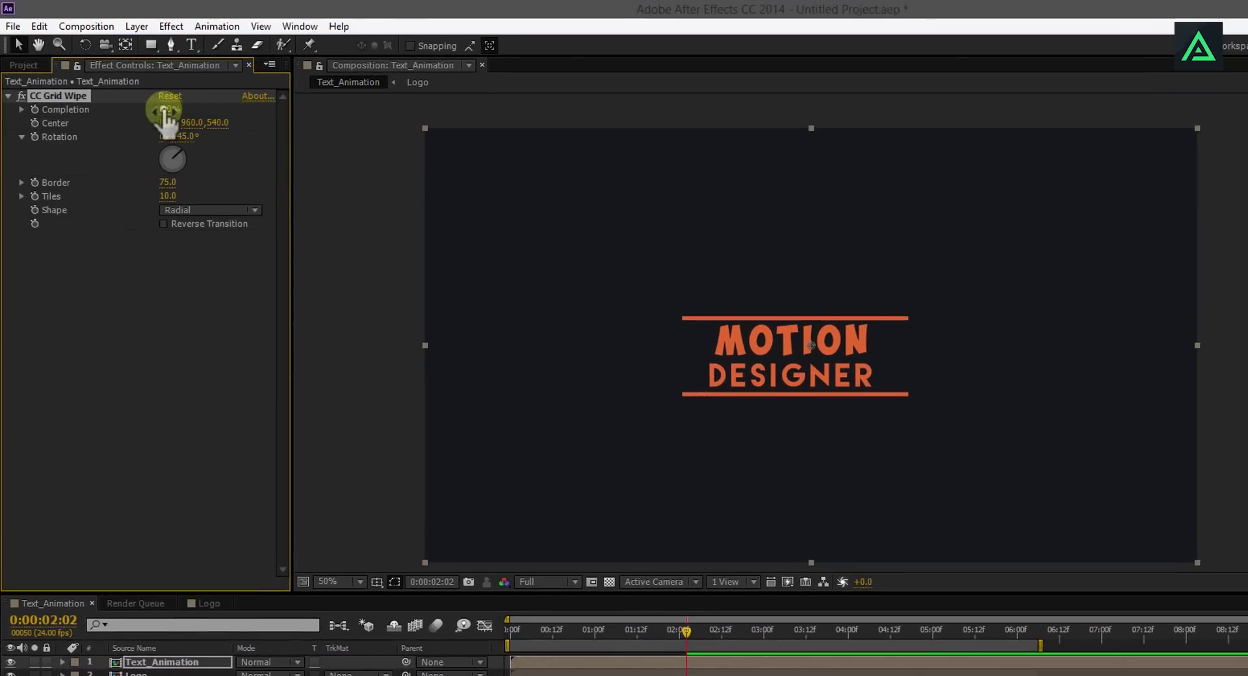
Set the grid wipe's Completion to 15% and Border to 100, and enter 50 Tiles, which clamps to 25
{"action": "mouse_move", "coordinate": [167, 114]}
{"action": "left_mouse_down"}
{"action": "mouse_move", "coordinate": [218, 104]}
{"action": "mouse_move", "coordinate": [174, 114]}
{"action": "mouse_move", "coordinate": [189, 124]}
{"action": "left_mouse_up"}
{"action": "left_click", "coordinate": [167, 182]}
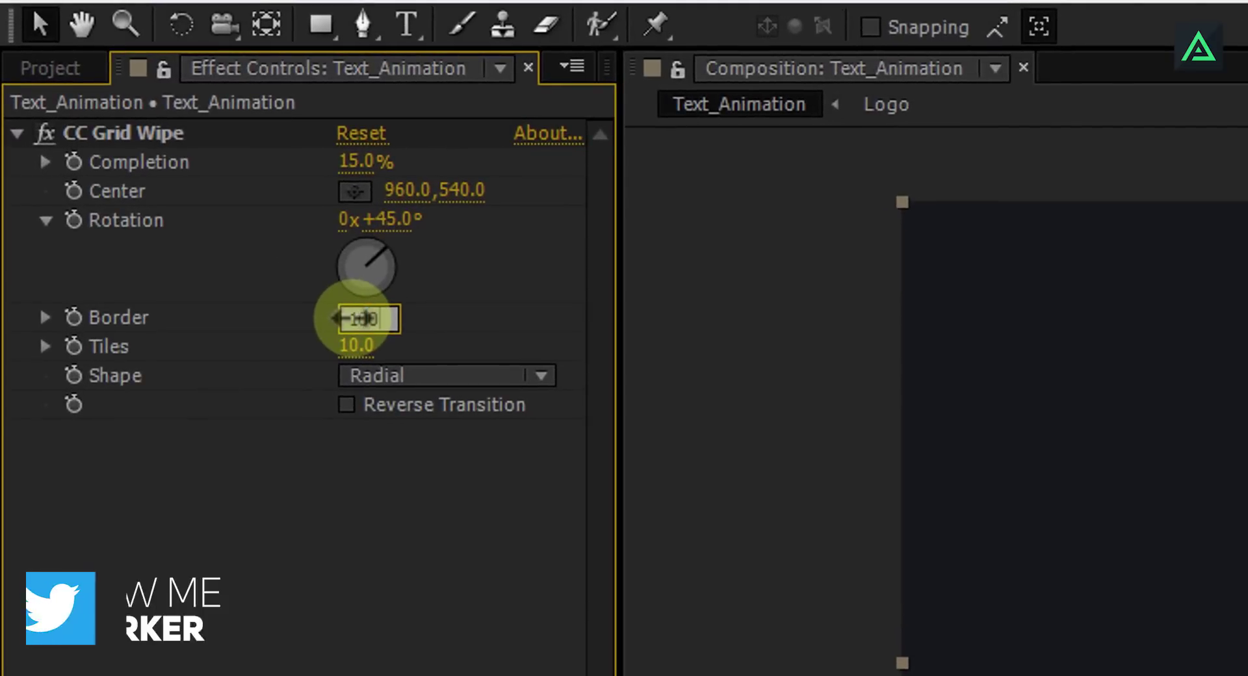
{"action": "key", "text": "Return"}
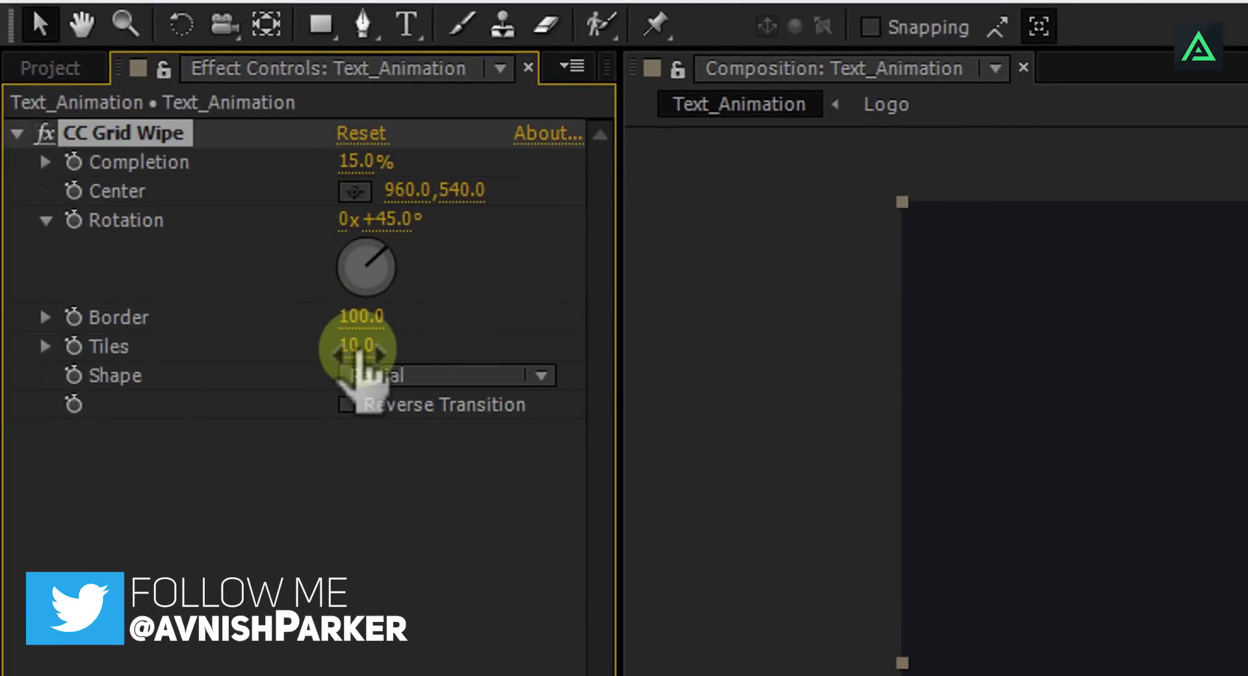
{"action": "left_click", "coordinate": [356, 347]}
{"action": "type", "text": "50"}
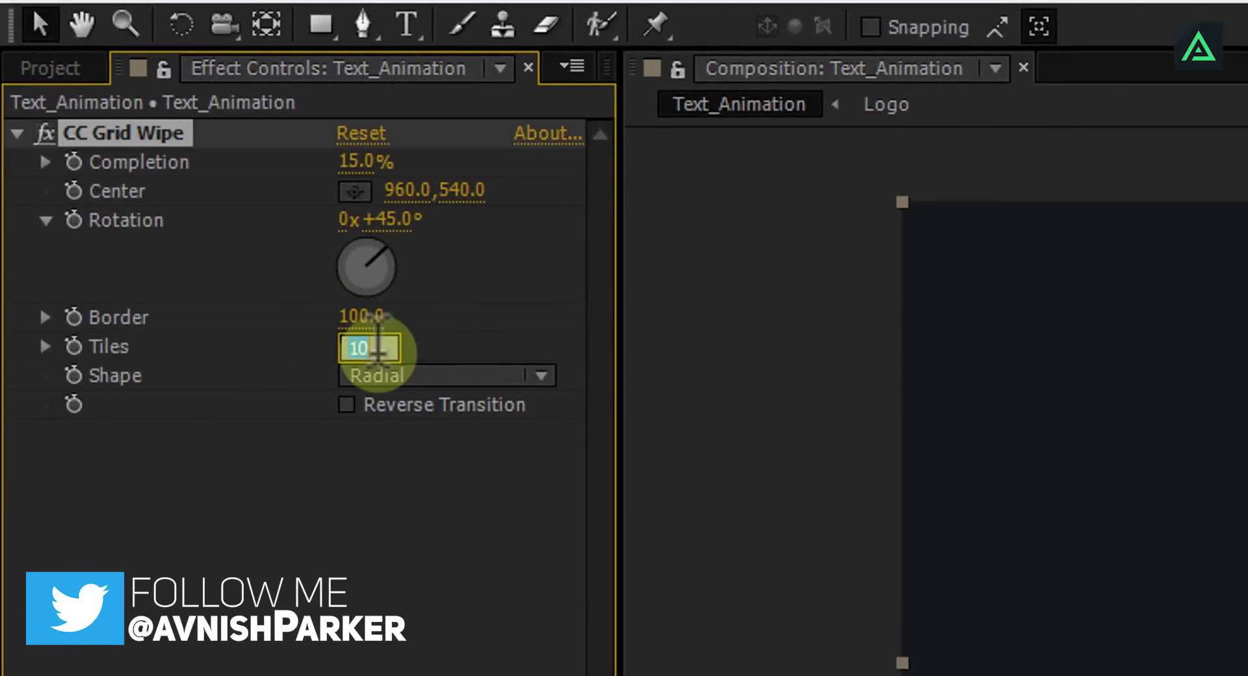
{"action": "key", "text": "Return"}
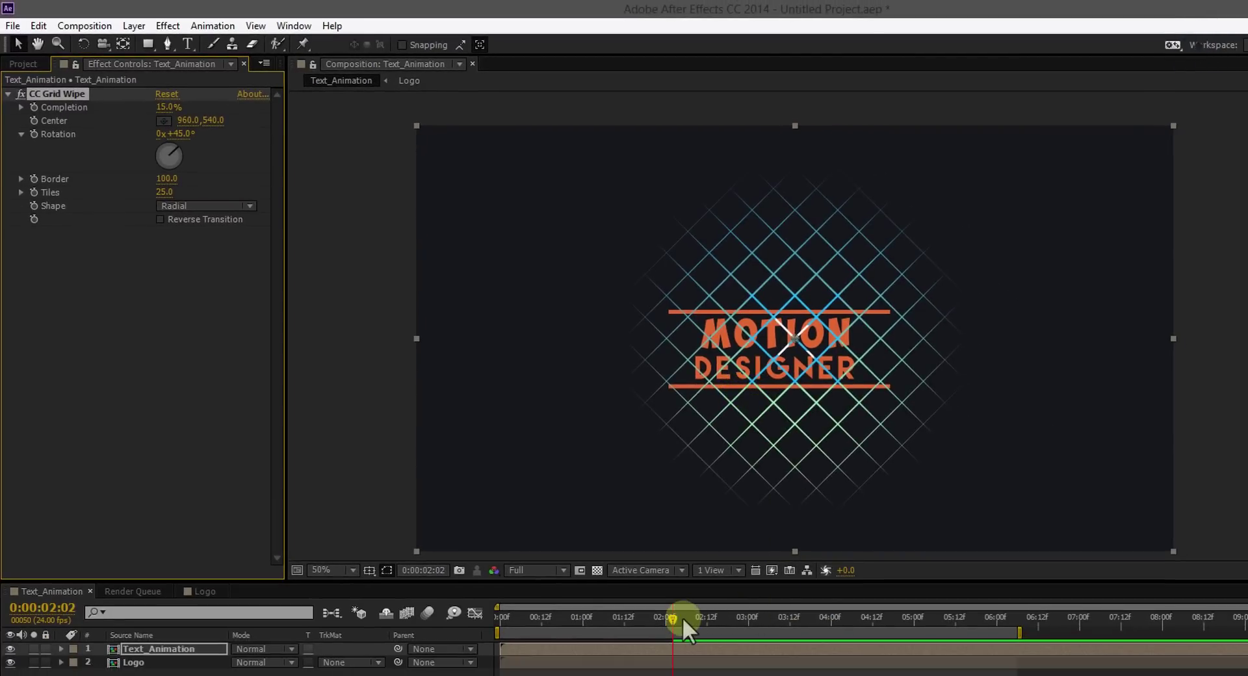
Keyframe the Grid Wipe Completion from 0% to 100% by about three seconds, wiping MOTION DESIGNER away to the logo
{"action": "left_click_drag", "start_coordinate": [683, 618], "coordinate": [739, 648]}
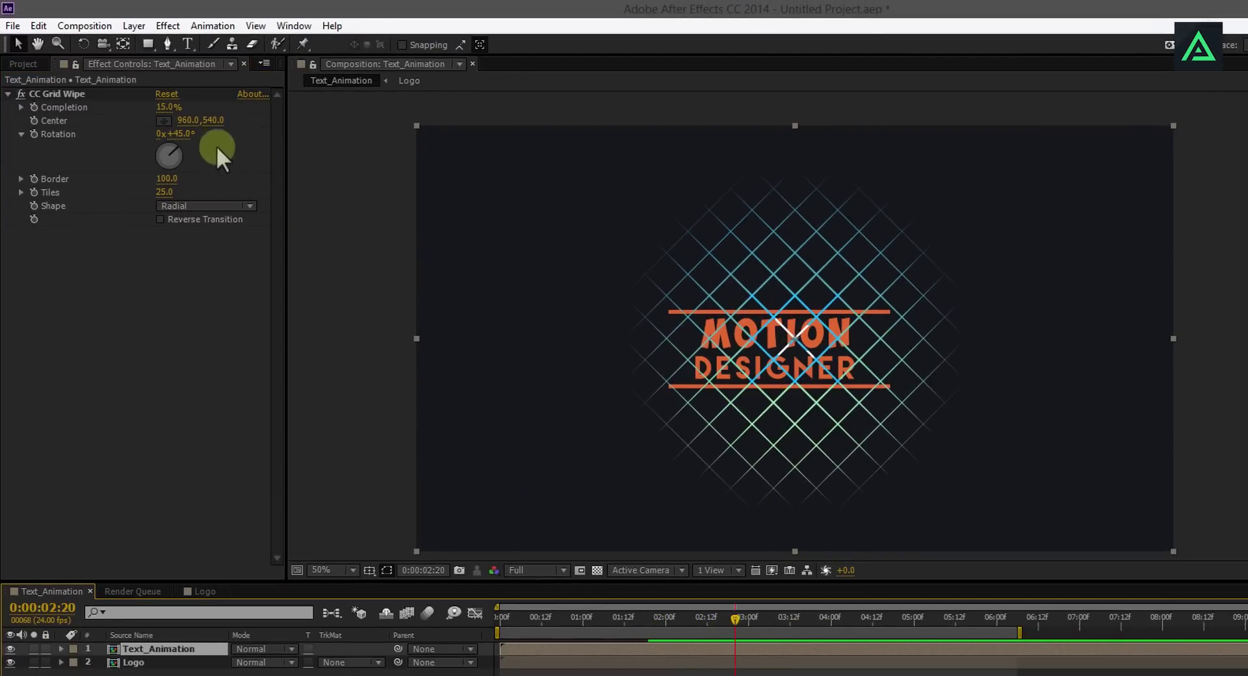
{"action": "left_click_drag", "start_coordinate": [170, 109], "coordinate": [174, 109]}
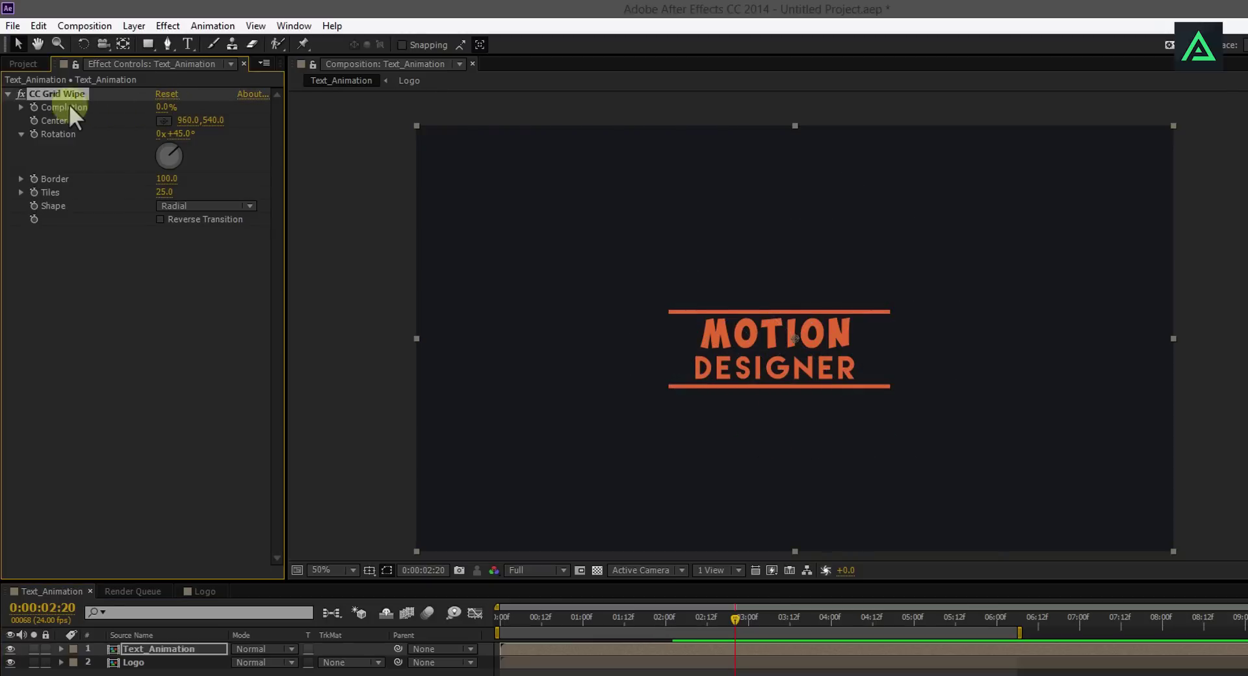
{"action": "left_click", "coordinate": [34, 107]}
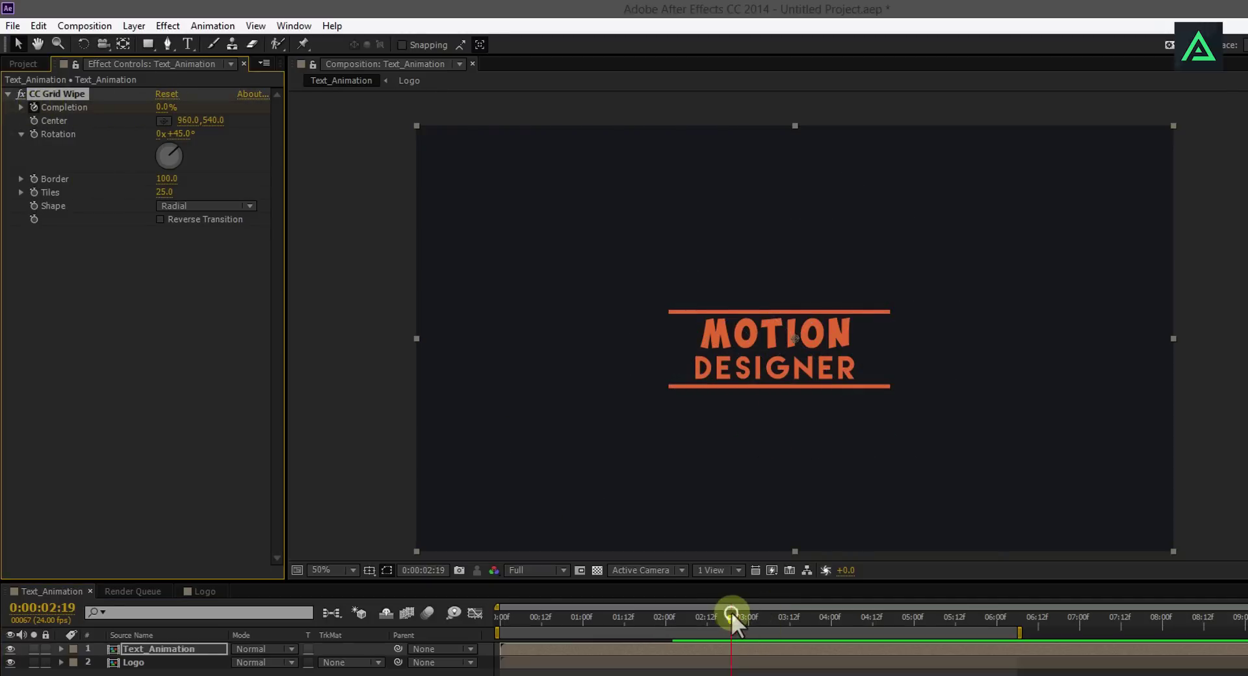
{"action": "left_click_drag", "start_coordinate": [731, 615], "coordinate": [815, 628]}
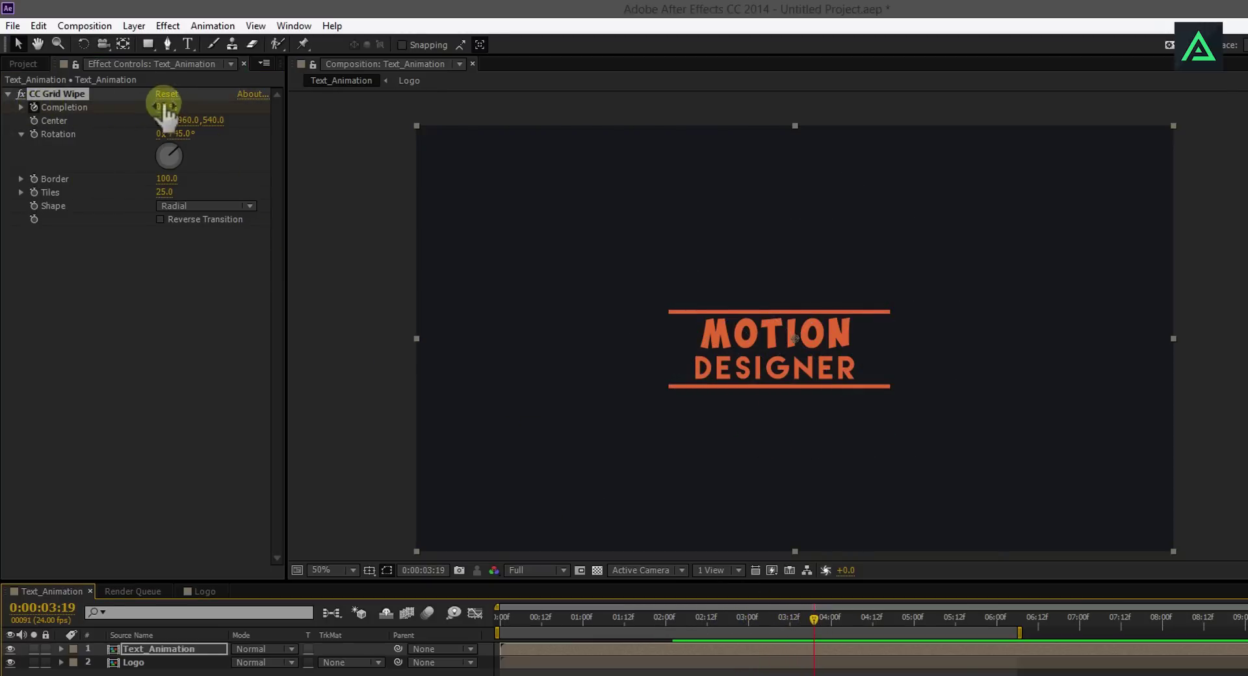
{"action": "left_click_drag", "start_coordinate": [164, 107], "coordinate": [258, 108]}
{"action": "left_click_drag", "start_coordinate": [770, 613], "coordinate": [848, 622]}
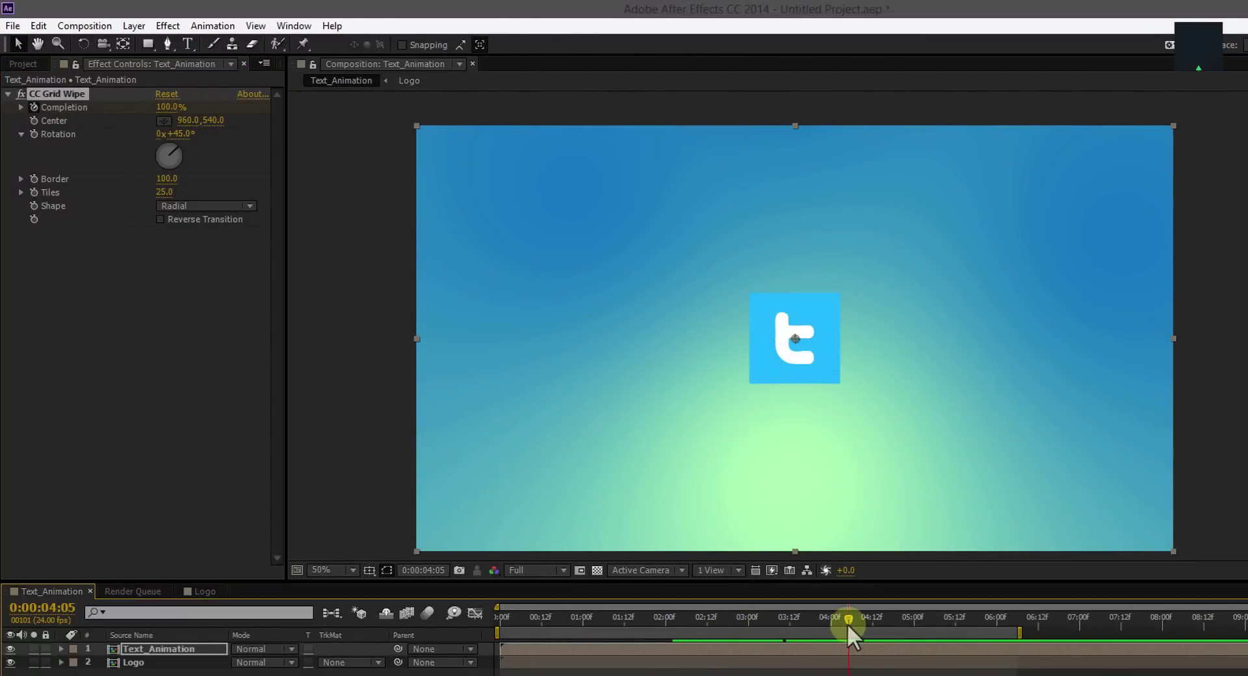
Nudge the Twitter icon slightly down-left inside the Logo precomp and return to Text_Animation
{"action": "double_click", "coordinate": [133, 662]}
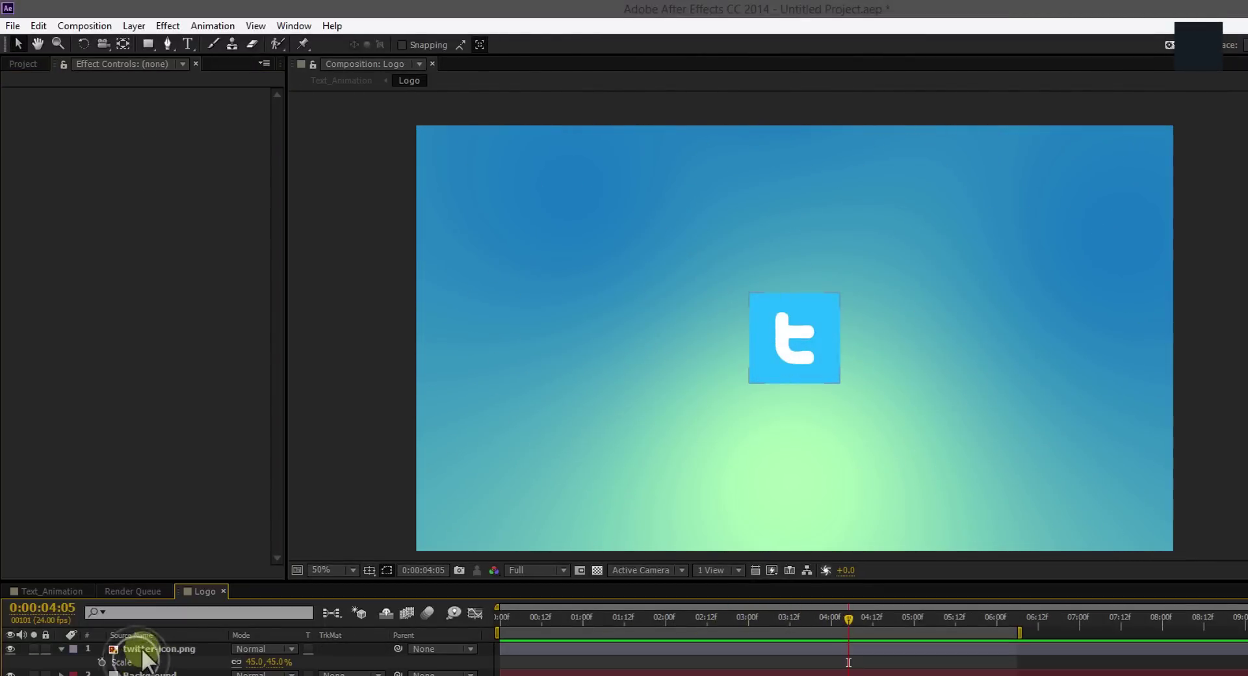
{"action": "left_click", "coordinate": [143, 649]}
{"action": "key", "text": "s"}
{"action": "left_click_drag", "start_coordinate": [825, 317], "coordinate": [821, 323]}
{"action": "left_click", "coordinate": [72, 663]}
{"action": "left_click", "coordinate": [39, 591]}
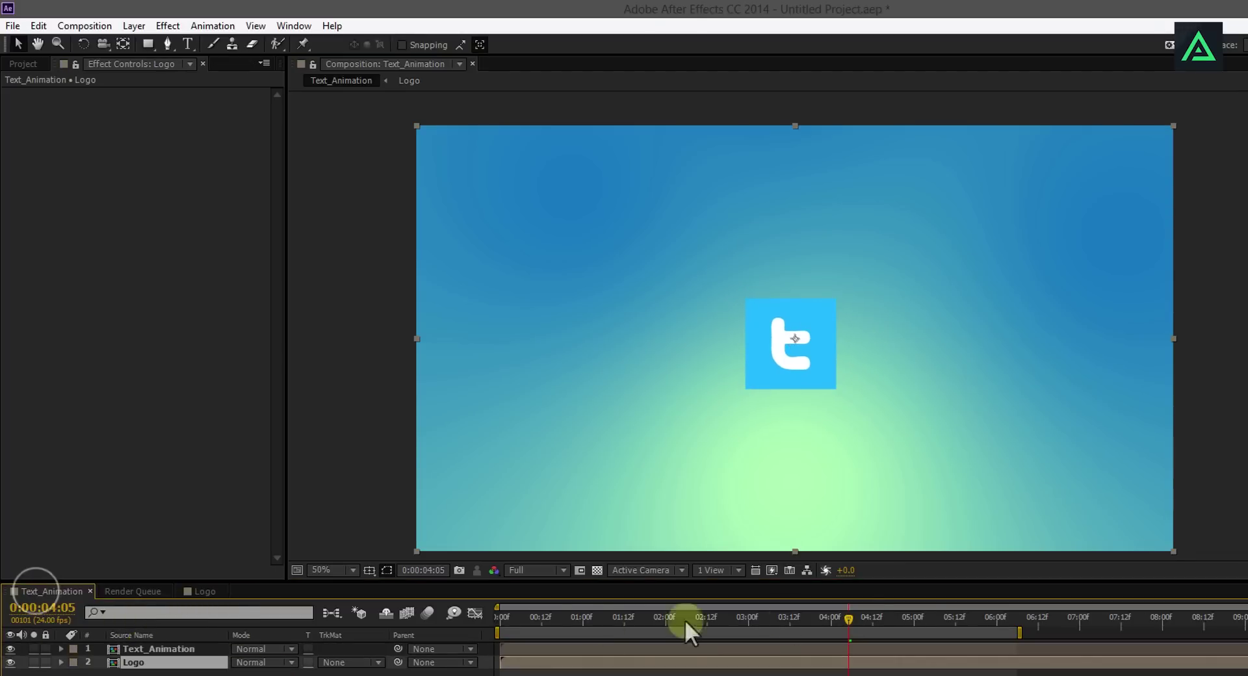
{"action": "left_click_drag", "start_coordinate": [849, 615], "coordinate": [736, 657]}
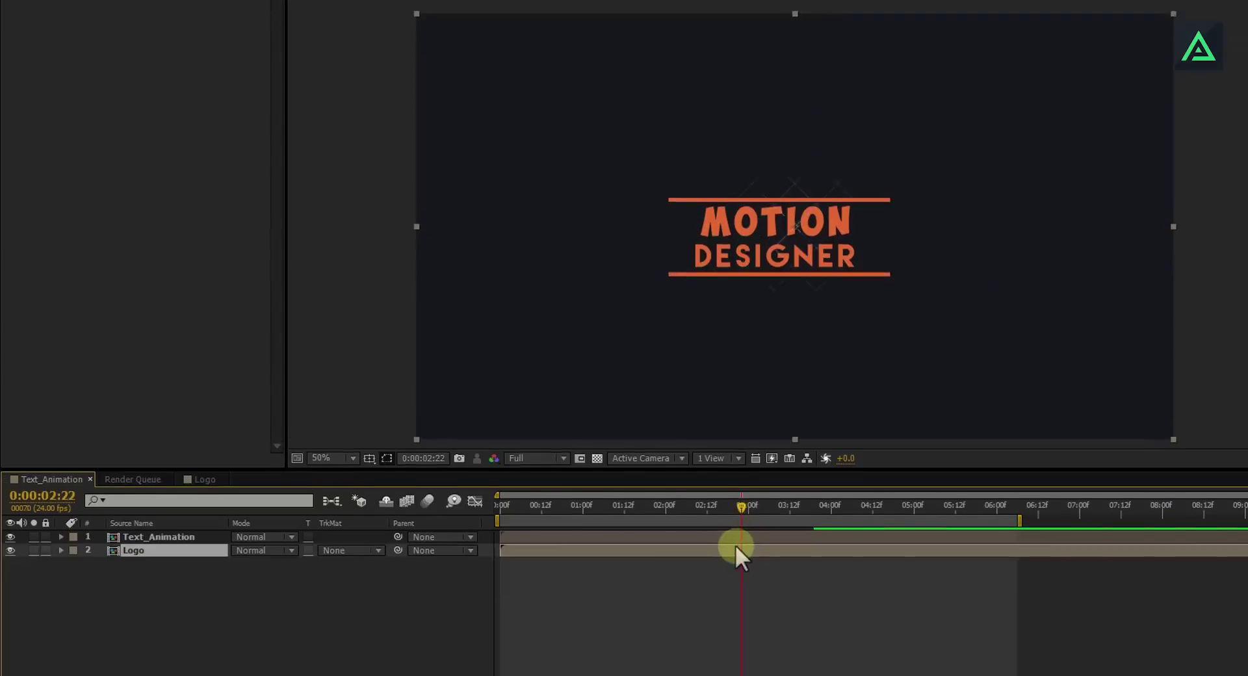
{"action": "left_click_drag", "start_coordinate": [735, 545], "coordinate": [731, 548]}
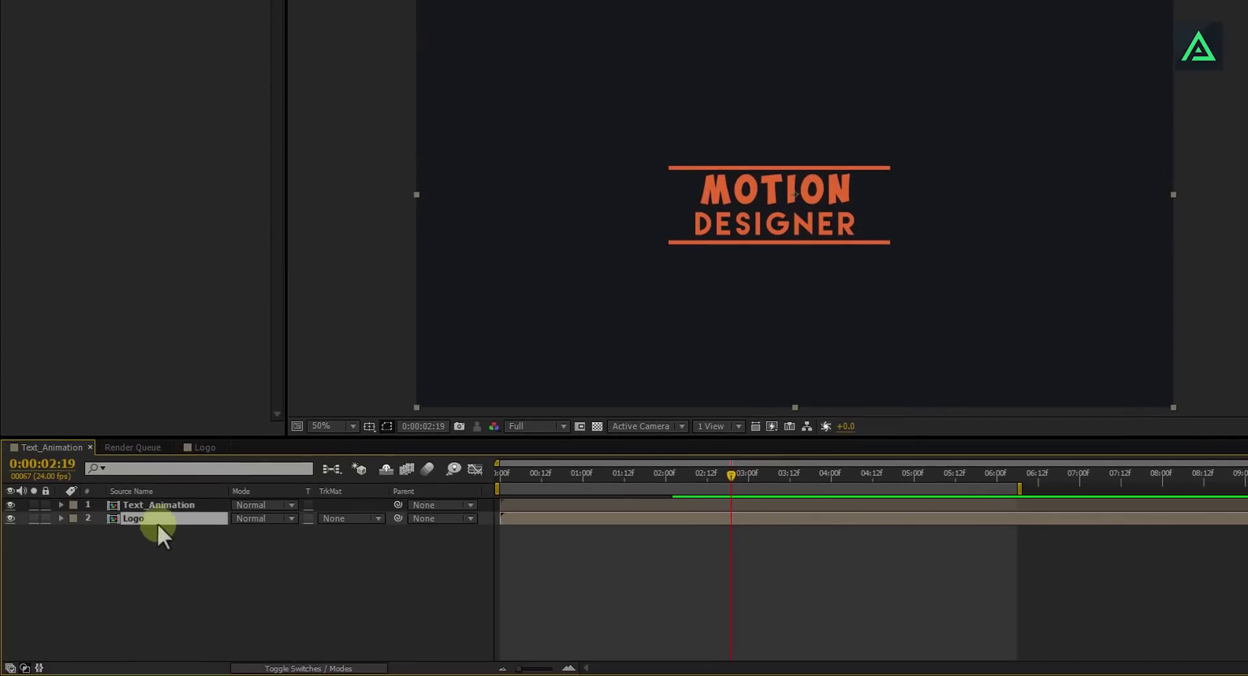
Pre-compose Shape Layer 1 through Shape Layer 3 into a precomp named 'Text' and return to the main comp
{"action": "double_click", "coordinate": [143, 505]}
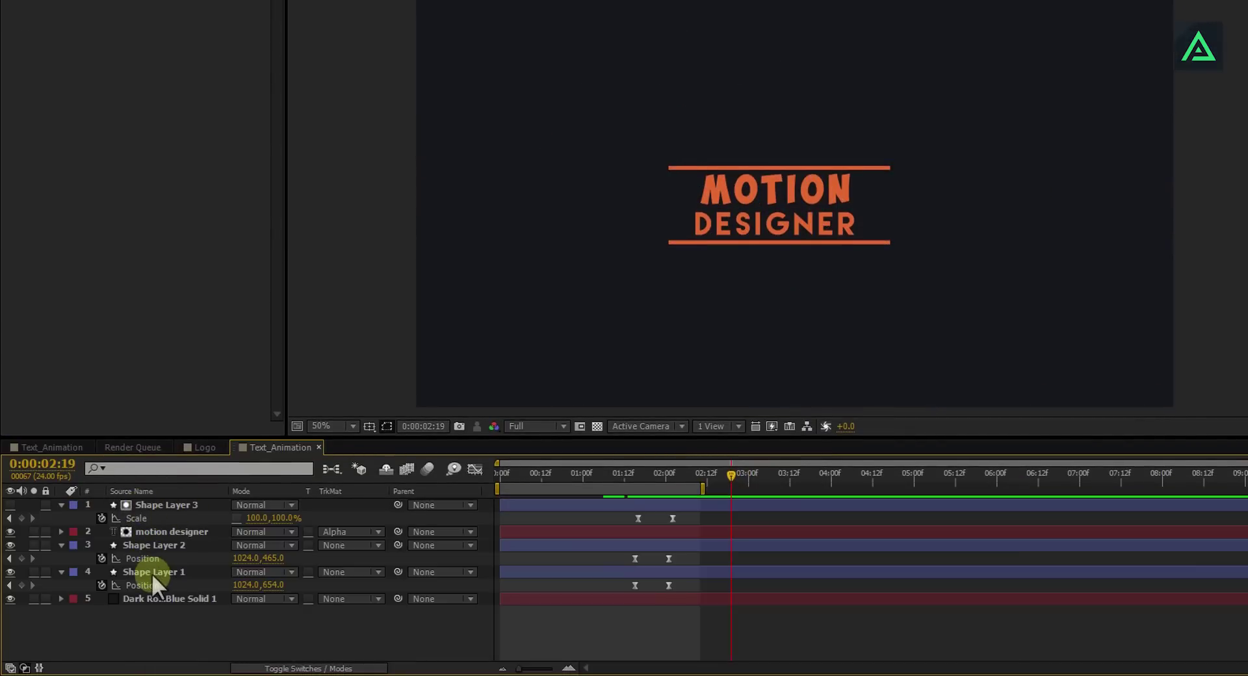
{"action": "left_click", "coordinate": [153, 572]}
{"action": "left_click", "coordinate": [154, 504], "text": "shift"}
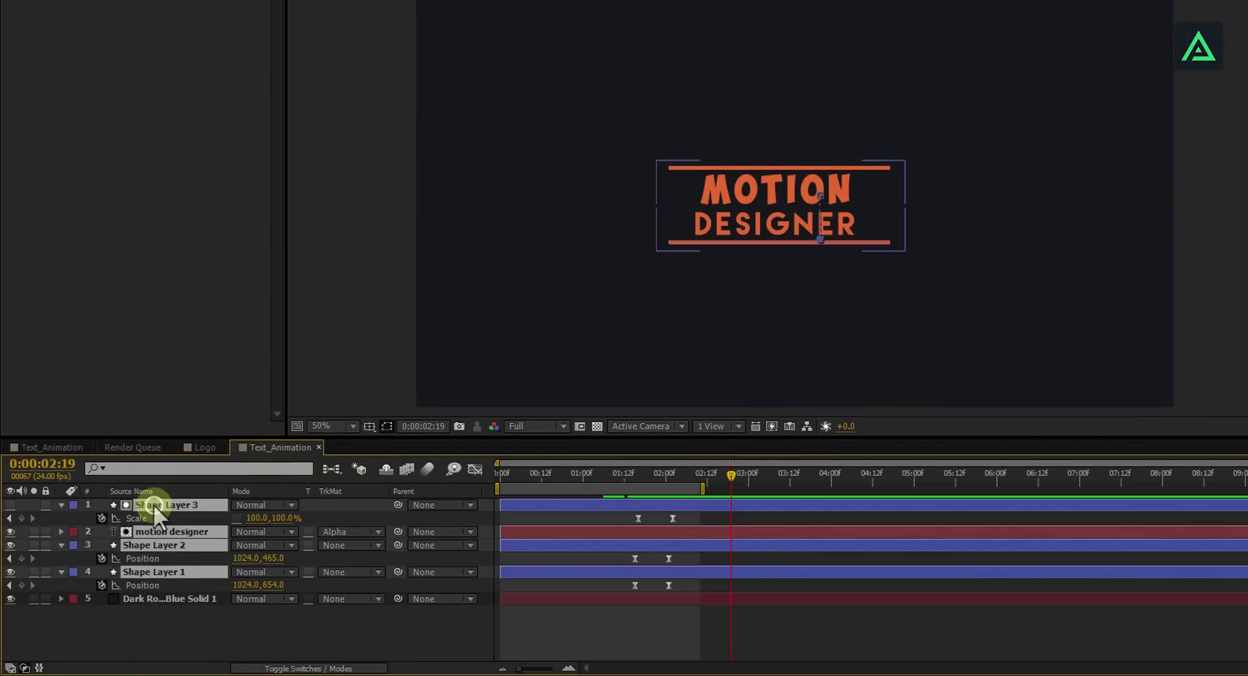
{"action": "right_click", "coordinate": [154, 505]}
{"action": "left_click", "coordinate": [232, 362]}
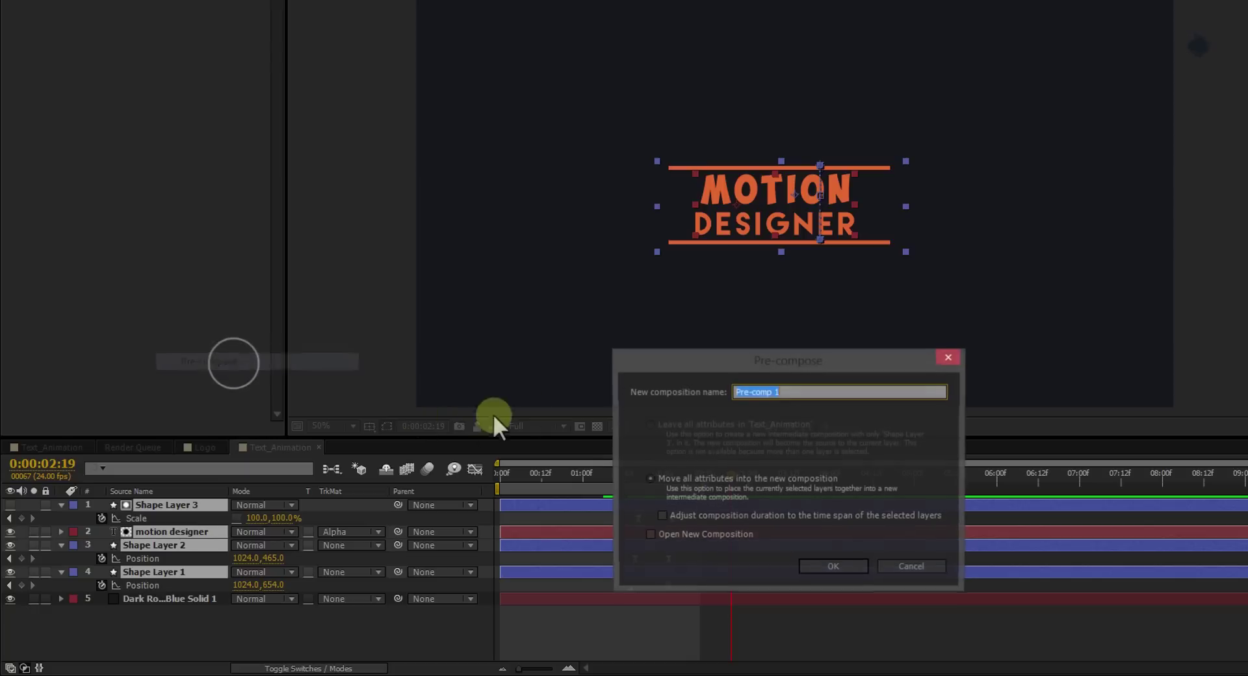
{"action": "type", "text": "Text"}
{"action": "key", "text": "Return"}
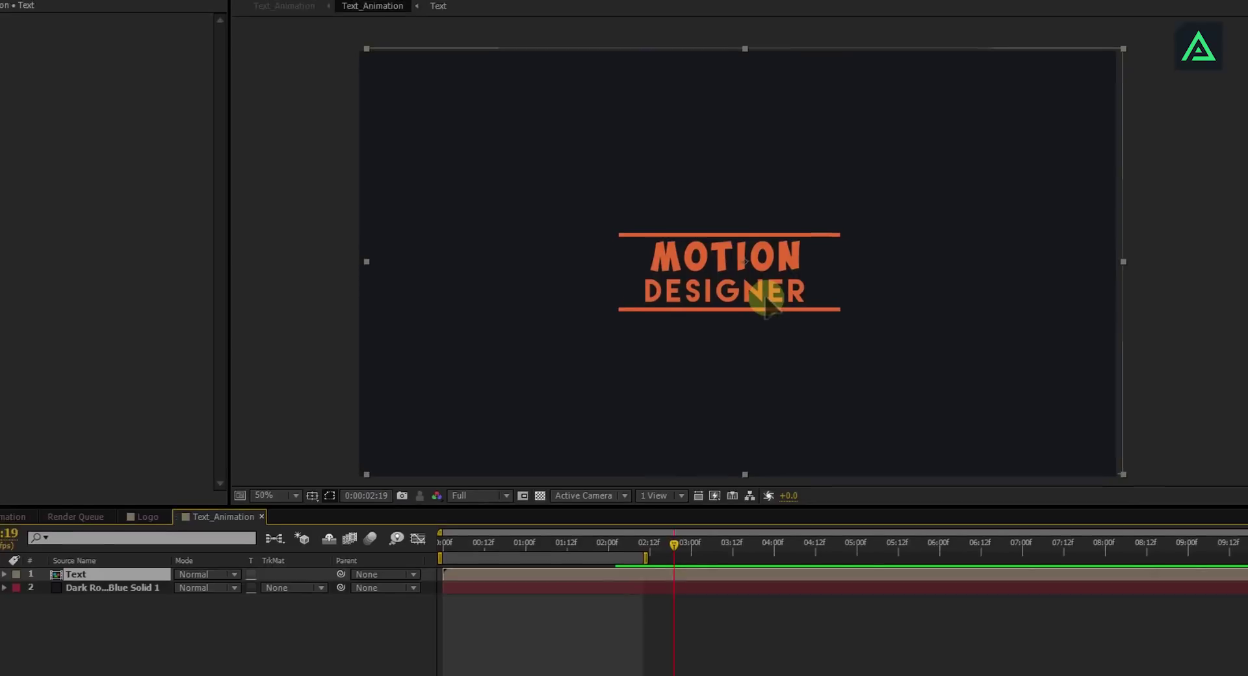
{"action": "left_click", "coordinate": [5, 549]}
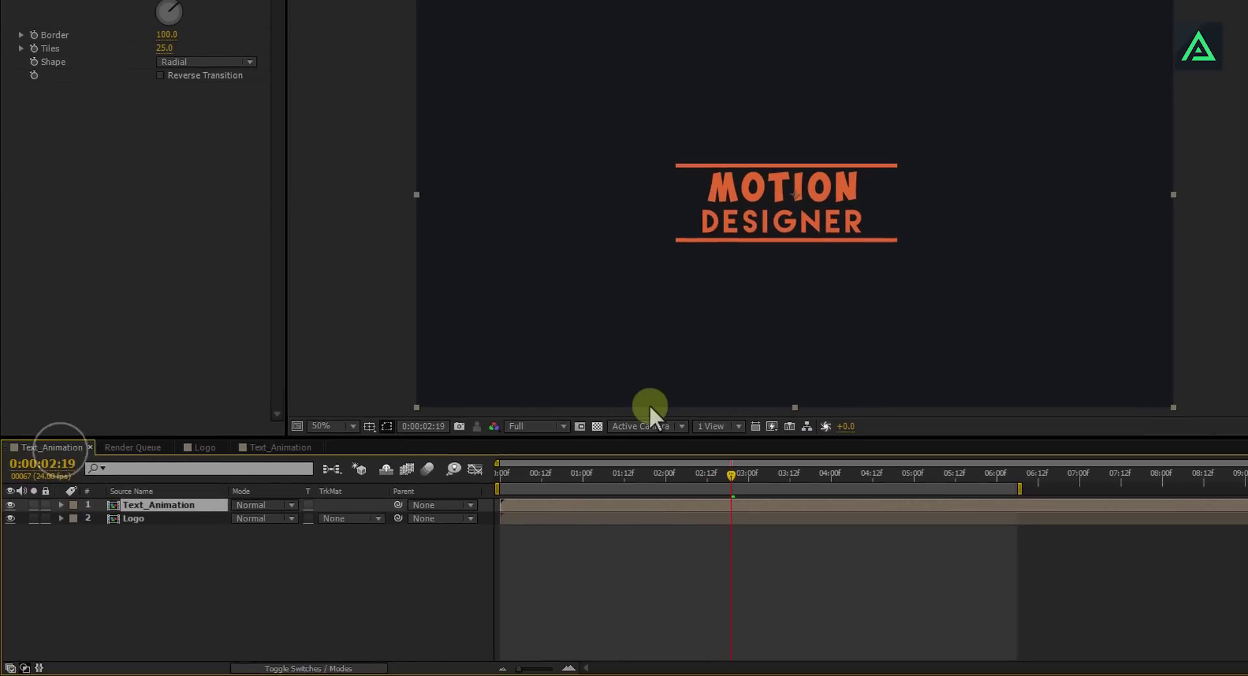
{"action": "left_click_drag", "start_coordinate": [732, 472], "coordinate": [810, 502]}
Set a starting Scale keyframe of 45% on the Twitter icon at 2:11 in the Logo precomp
{"action": "double_click", "coordinate": [135, 517]}
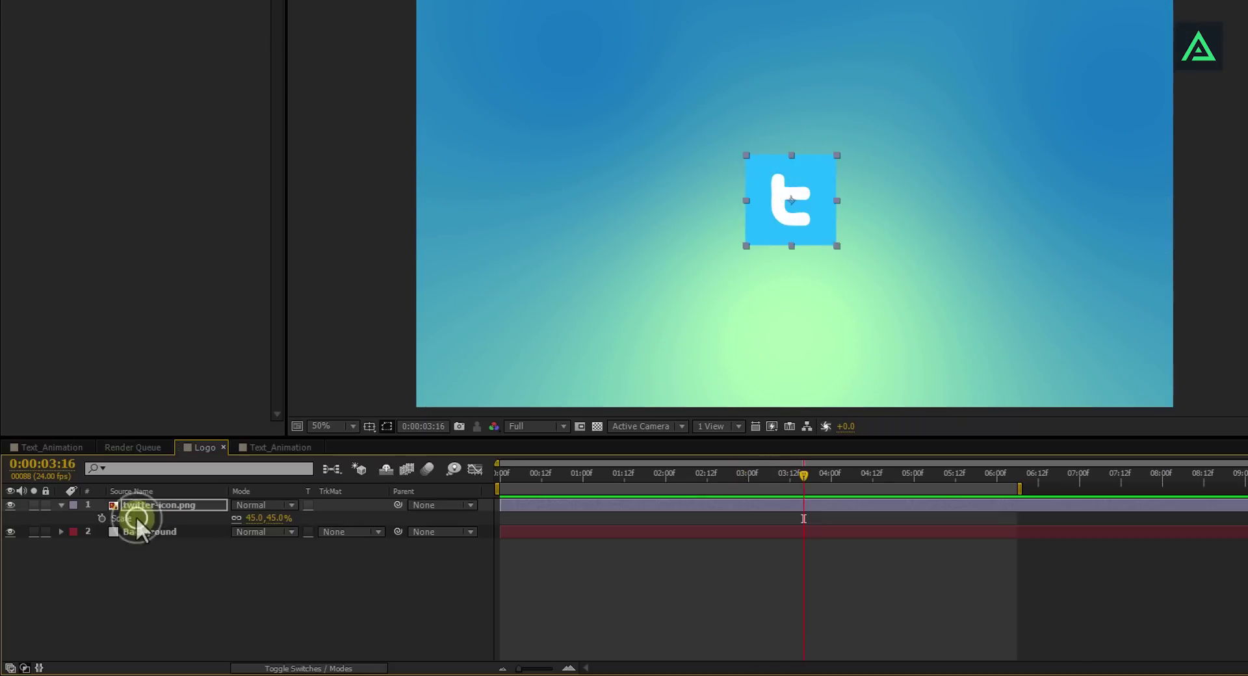
{"action": "left_click", "coordinate": [155, 509]}
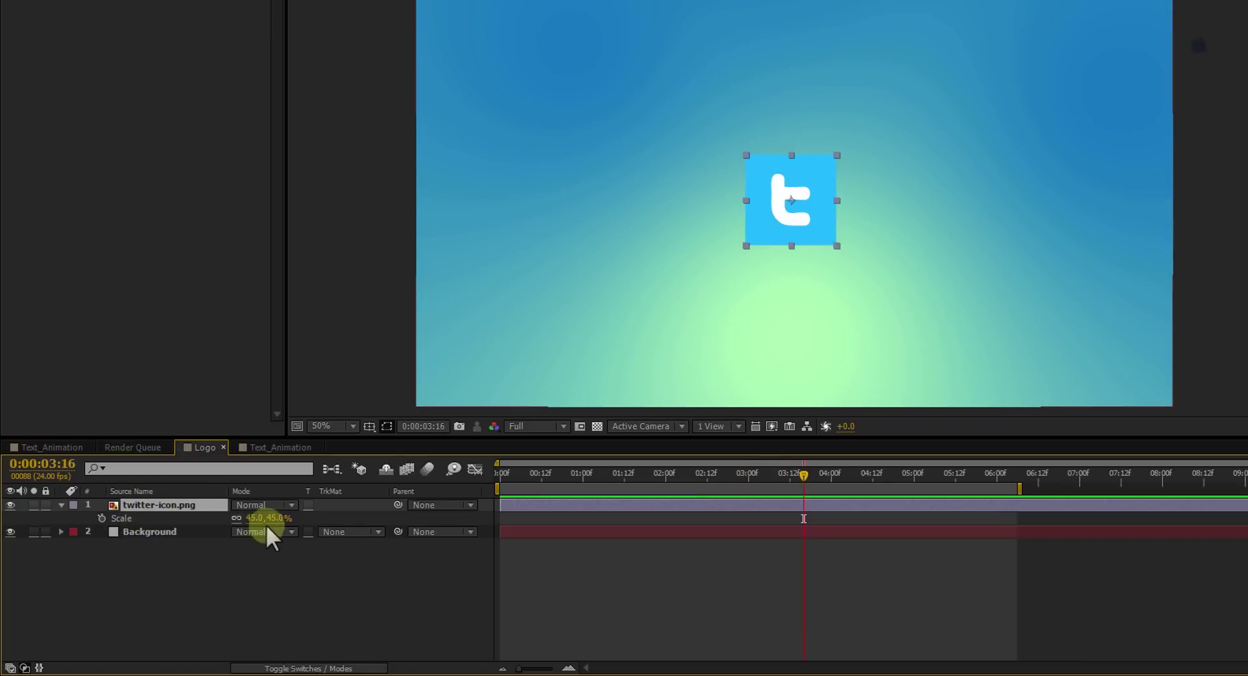
{"action": "left_click_drag", "start_coordinate": [802, 475], "coordinate": [704, 480]}
{"action": "left_click", "coordinate": [101, 518]}
Add an ending Scale keyframe of 30% at 5:13
{"action": "left_click_drag", "start_coordinate": [718, 475], "coordinate": [843, 479]}
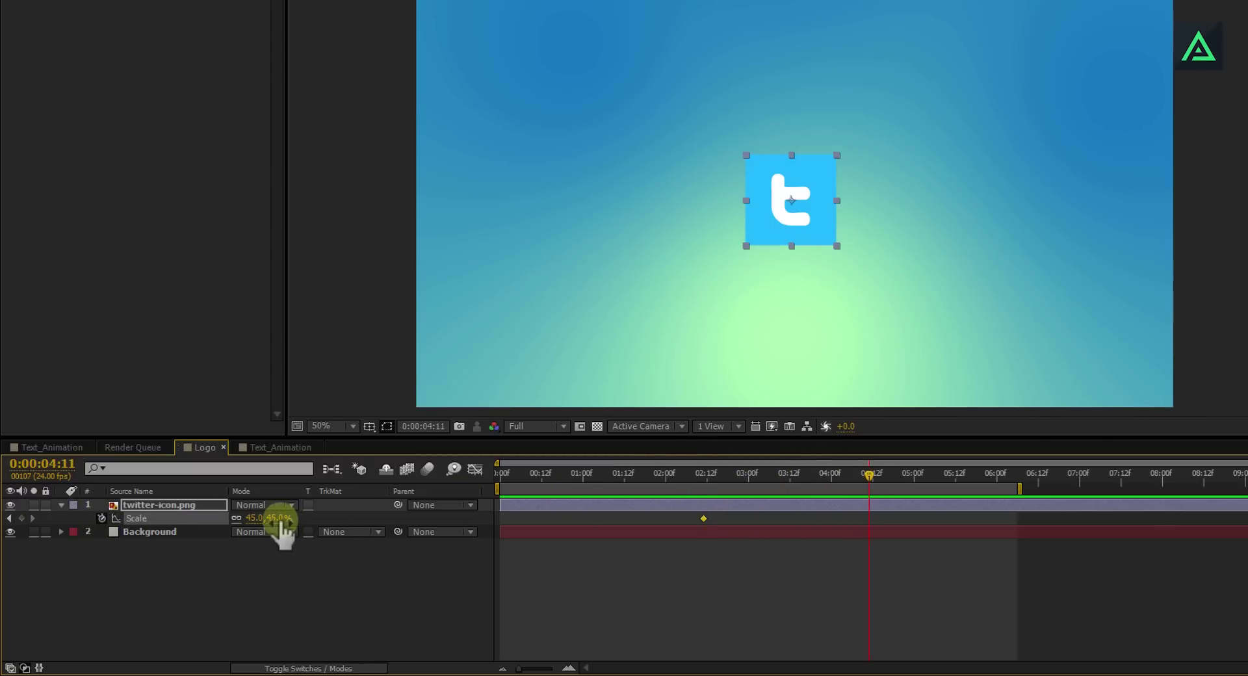
{"action": "left_click_drag", "start_coordinate": [877, 473], "coordinate": [959, 474]}
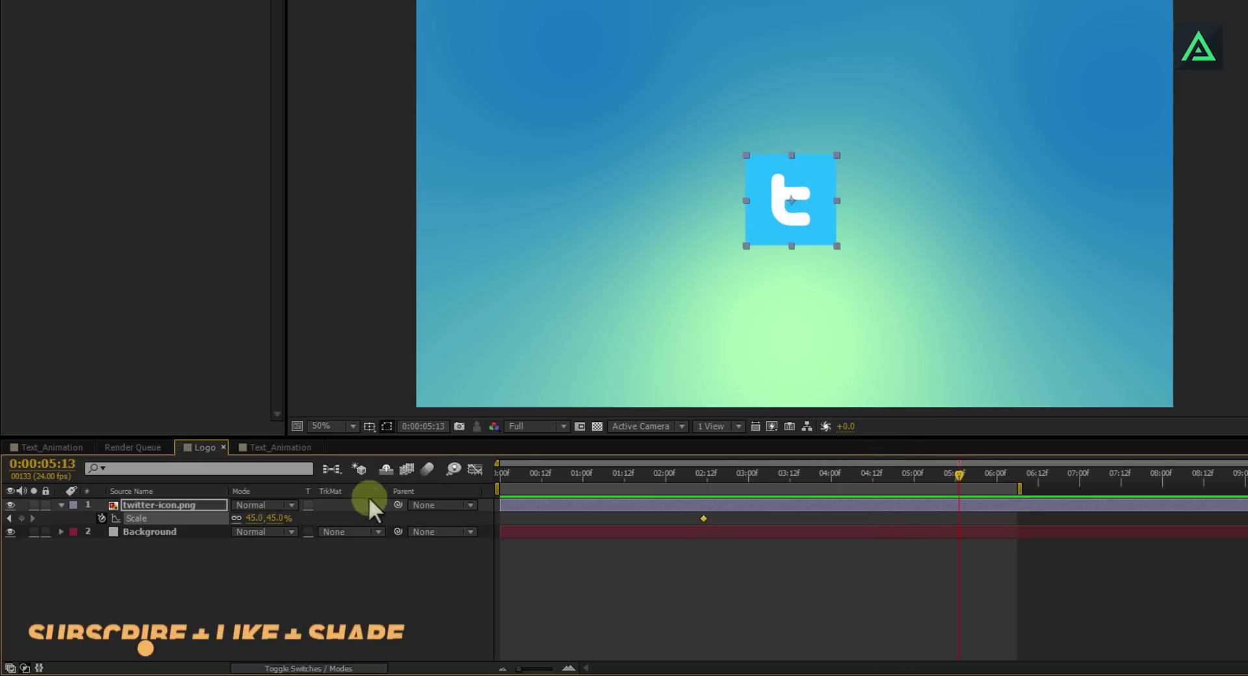
{"action": "left_click", "coordinate": [279, 519]}
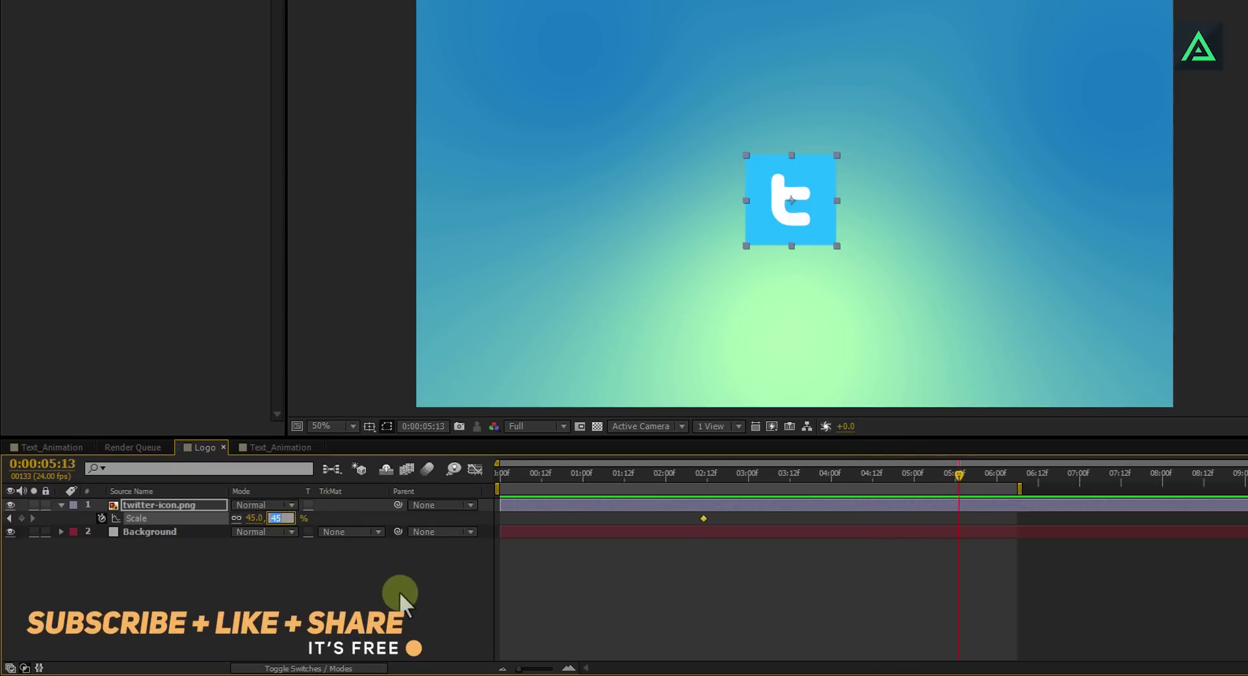
{"action": "type", "text": "30"}
{"action": "key", "text": "Return"}
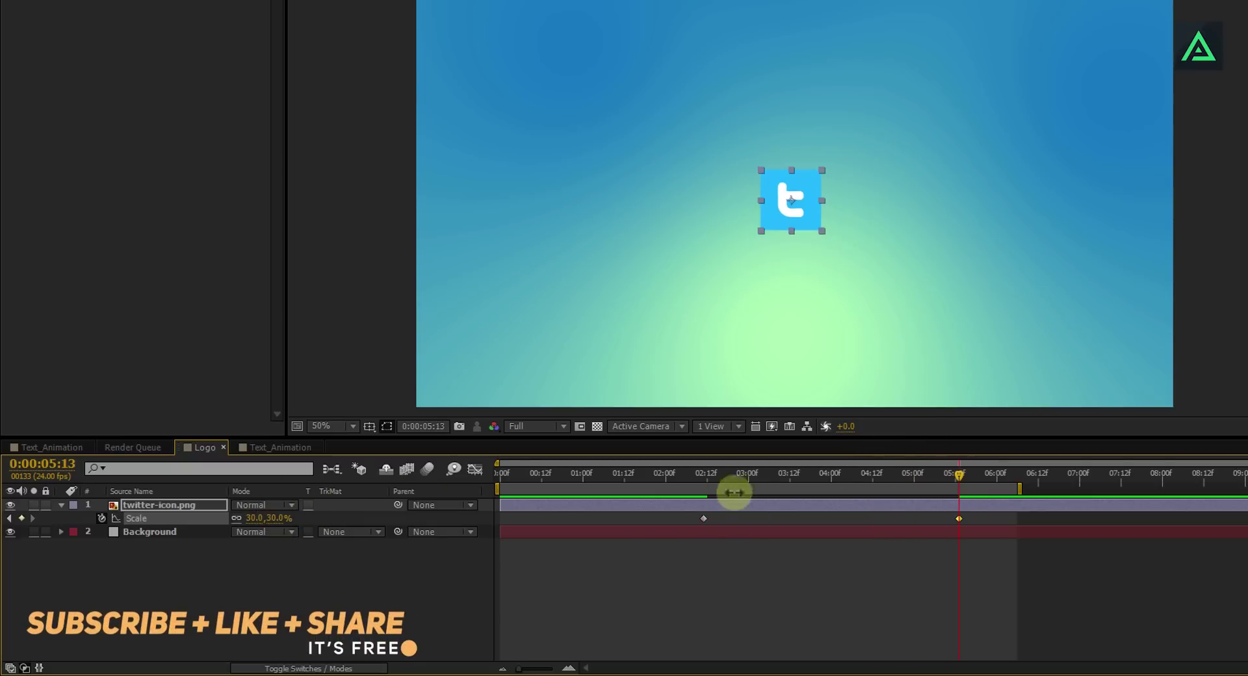
{"action": "left_click_drag", "start_coordinate": [706, 478], "coordinate": [858, 503]}
Apply Easy Ease to both Scale keyframes
{"action": "left_click_drag", "start_coordinate": [979, 519], "coordinate": [689, 523]}
{"action": "right_click", "coordinate": [701, 517]}
{"action": "mouse_move", "coordinate": [839, 504]}
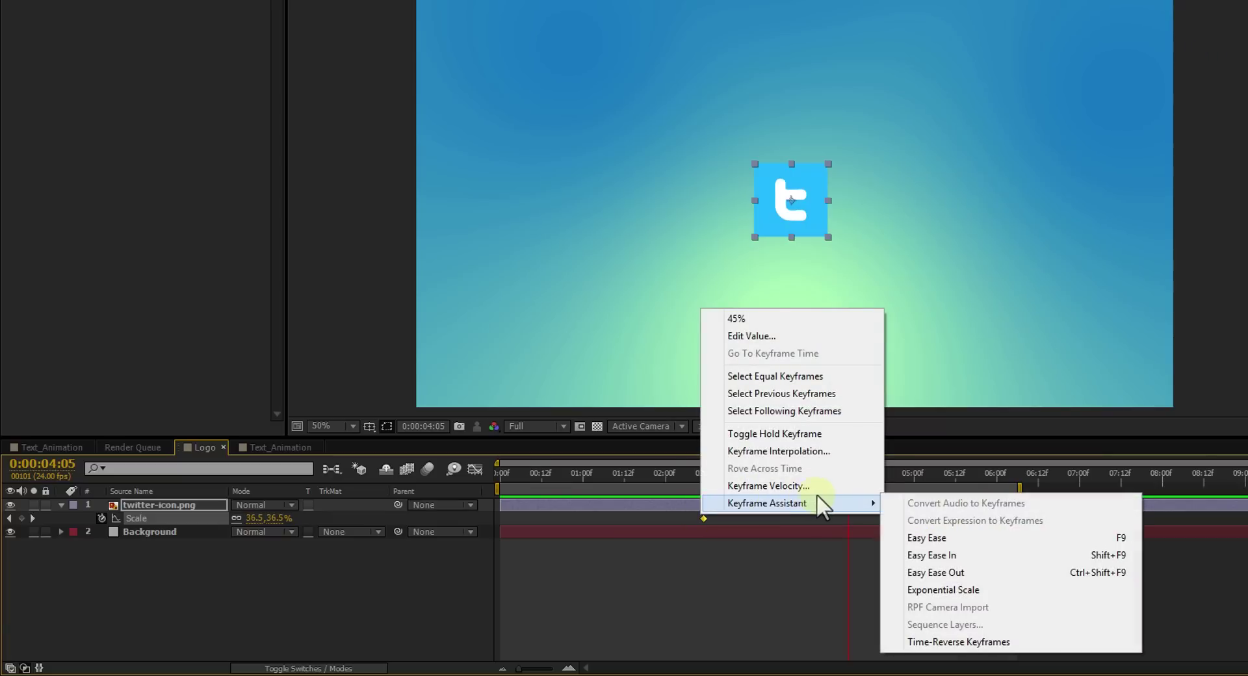
{"action": "left_click", "coordinate": [933, 537]}
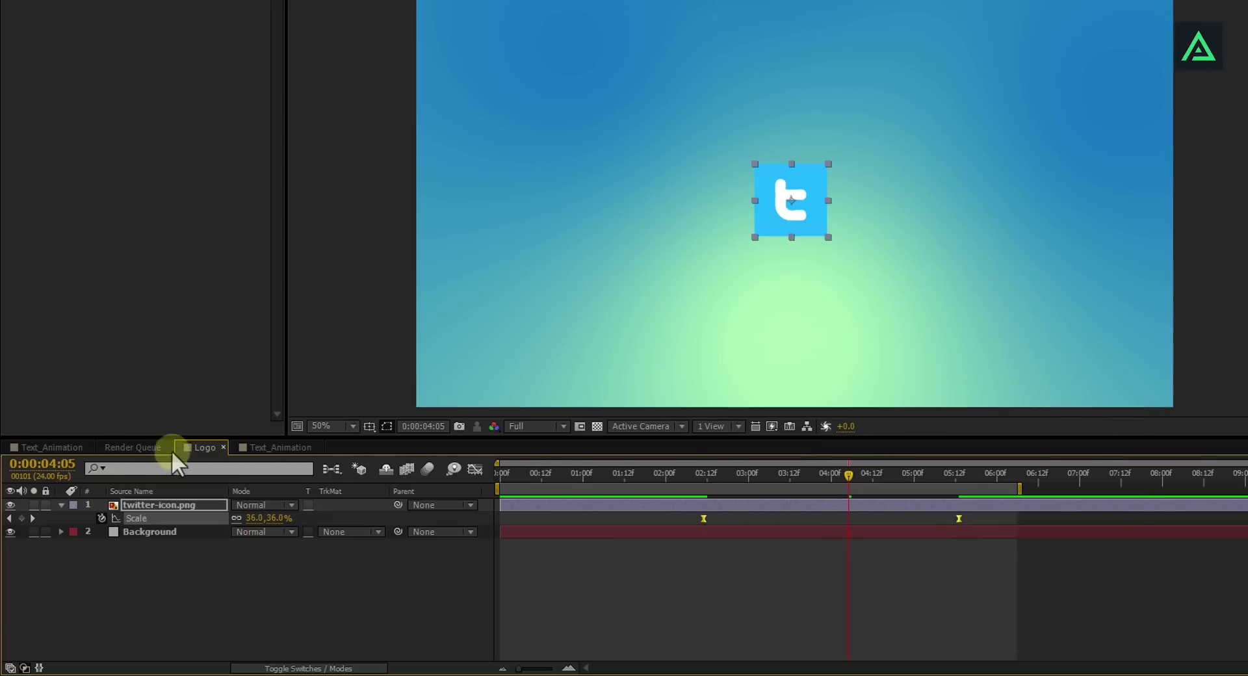
Switch back to the main Text_Animation comp and select the Logo layer
{"action": "left_click", "coordinate": [81, 446]}
{"action": "left_click", "coordinate": [740, 511]}
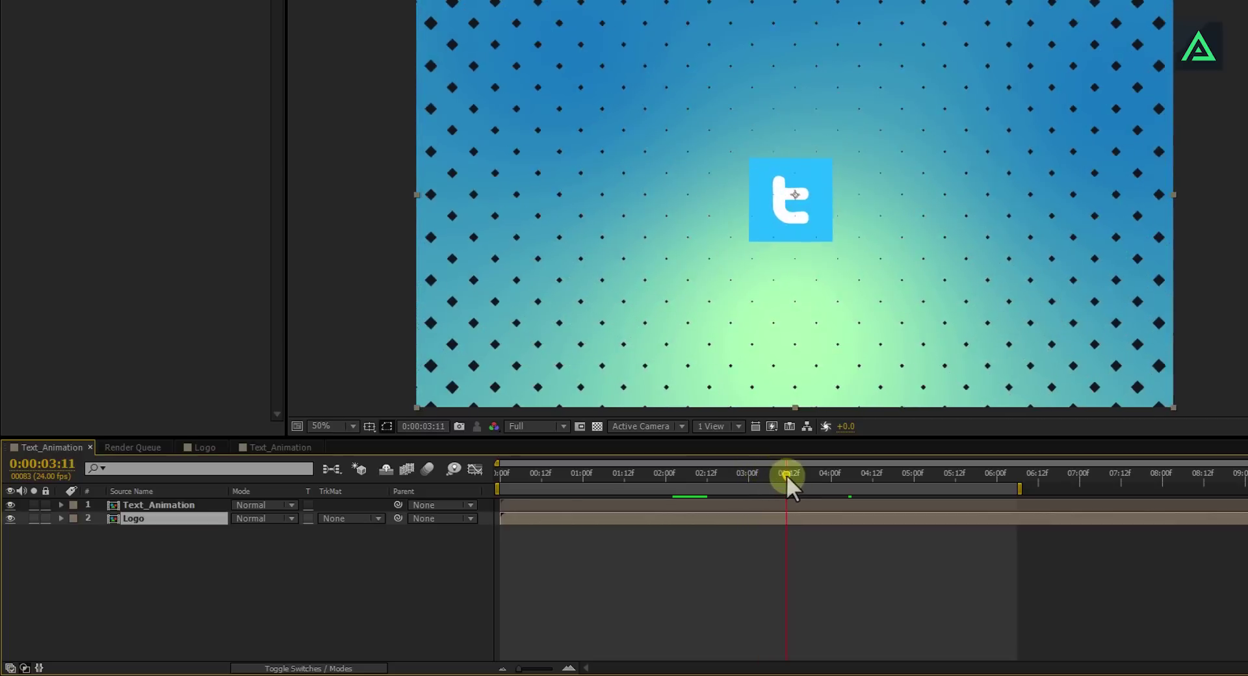